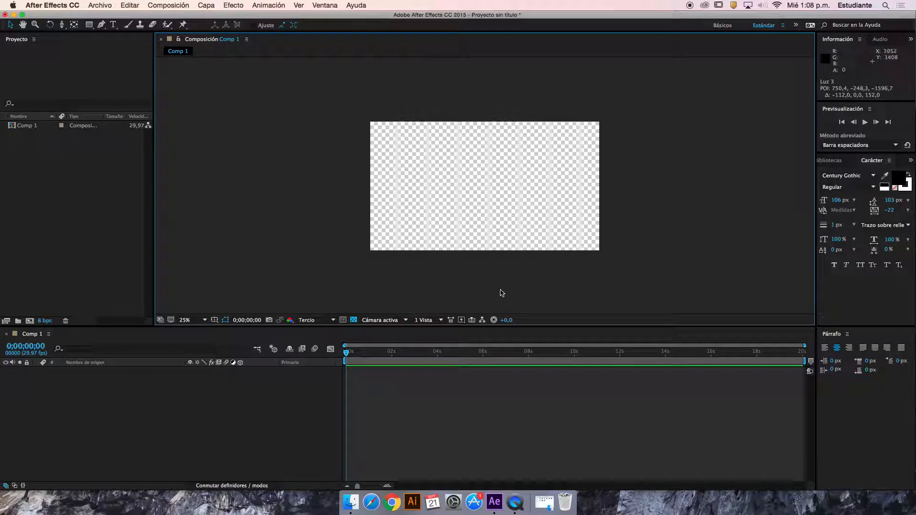
{"action": "left_click", "coordinate": [441, 321]}
{"action": "left_click", "coordinate": [441, 321]}
{"action": "left_click", "coordinate": [440, 321]}
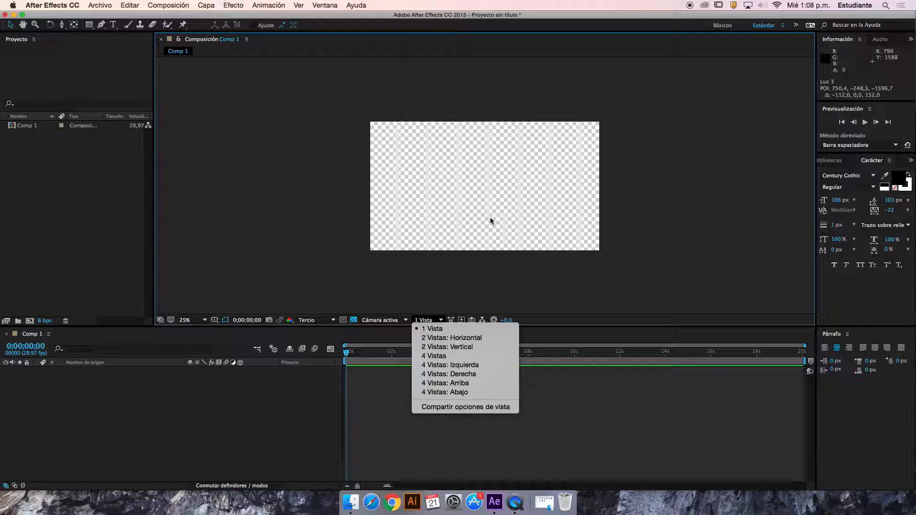
{"action": "left_click", "coordinate": [307, 393]}
{"action": "left_click", "coordinate": [119, 208]}
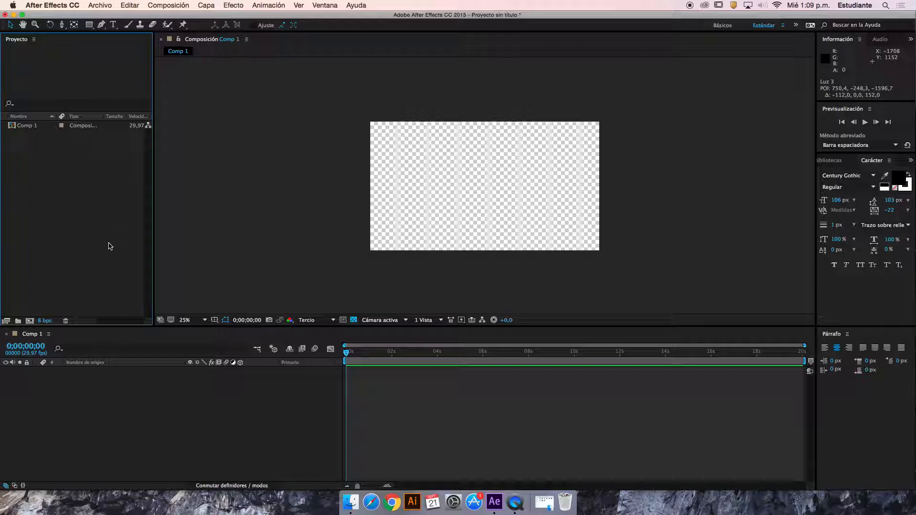
Add the text "clase after effects" to the composition and move it to the centre, at about position 972, 548
{"action": "left_click", "coordinate": [113, 25]}
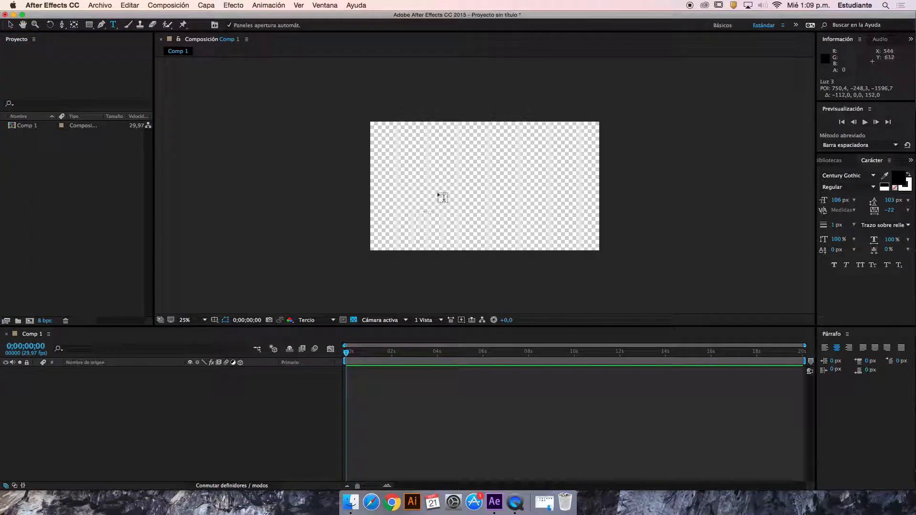
{"action": "left_click", "coordinate": [426, 182]}
{"action": "type", "text": "Clase after e"}
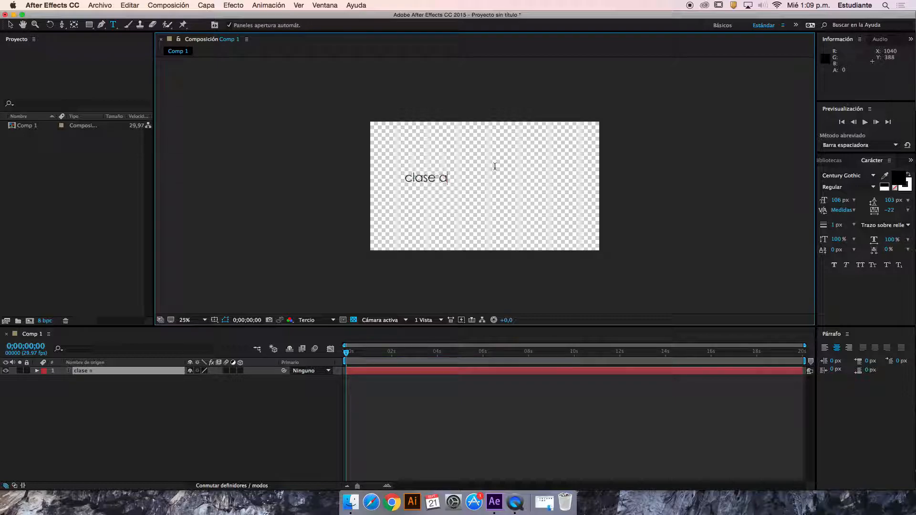
{"action": "type", "text": "ffects"}
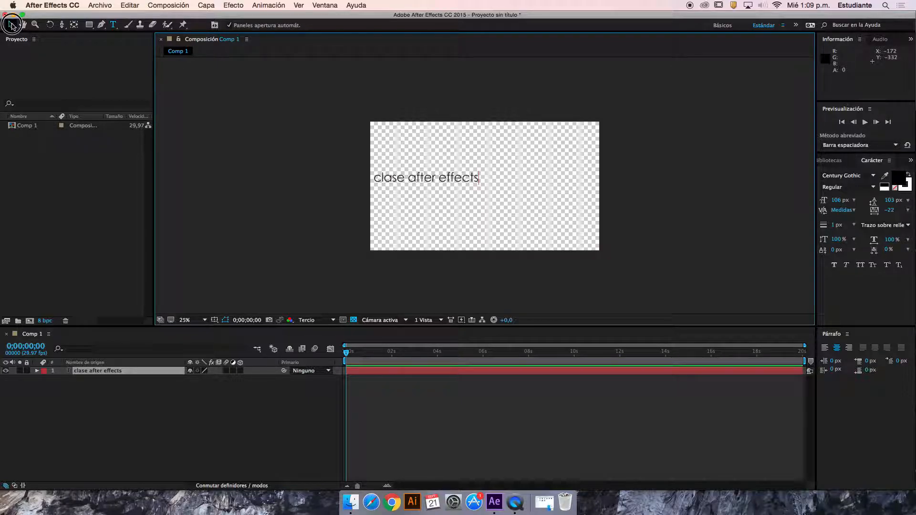
{"action": "left_click", "coordinate": [11, 24]}
{"action": "left_click_drag", "start_coordinate": [455, 180], "coordinate": [515, 186]}
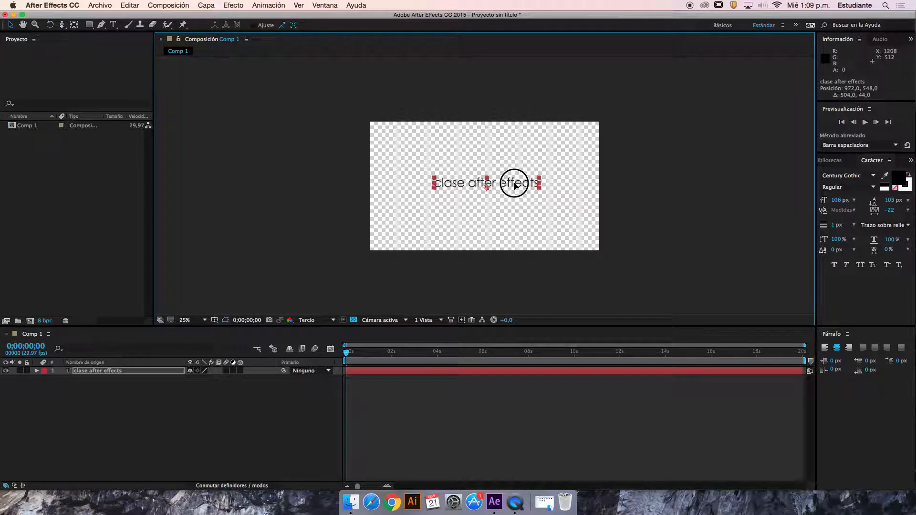
Create an off-white solid of 1920 × 1080 px and place it below the text layer as a background
{"action": "right_click", "coordinate": [321, 394]}
{"action": "mouse_move", "coordinate": [393, 399]}
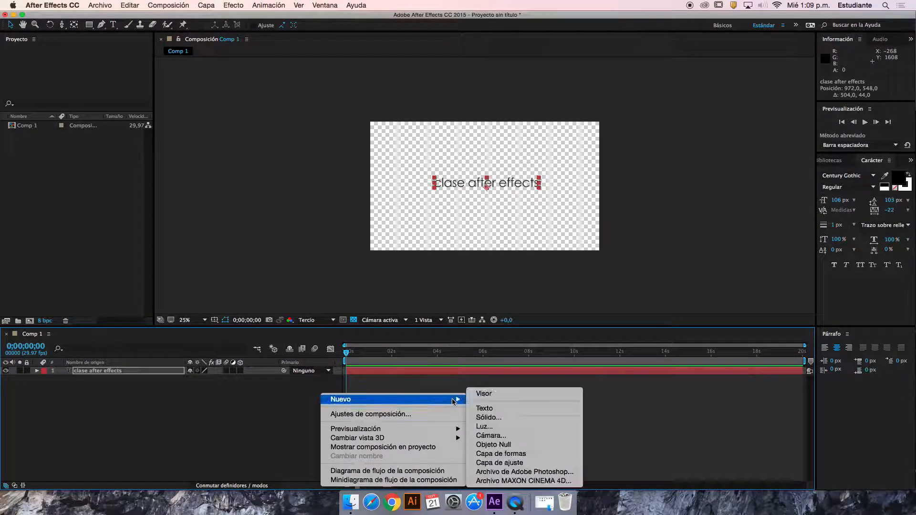
{"action": "left_click", "coordinate": [526, 418]}
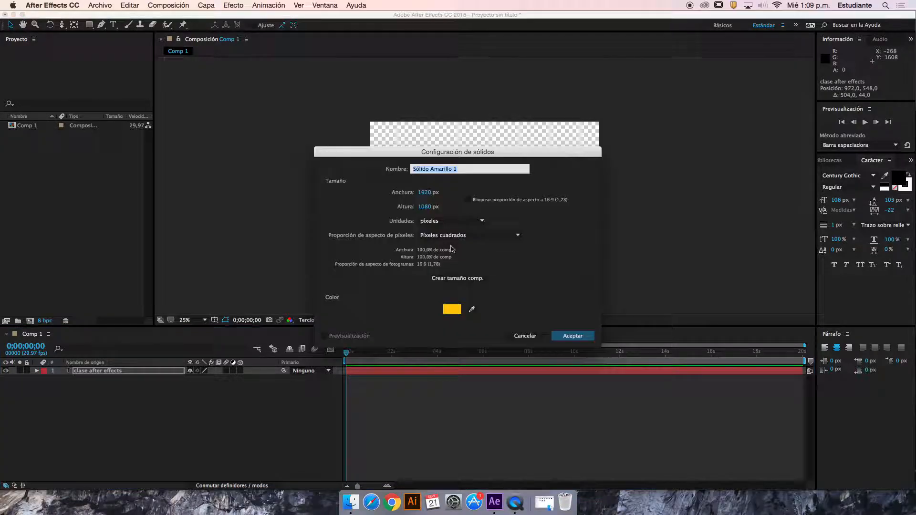
{"action": "left_click", "coordinate": [454, 310]}
{"action": "left_click", "coordinate": [321, 166]}
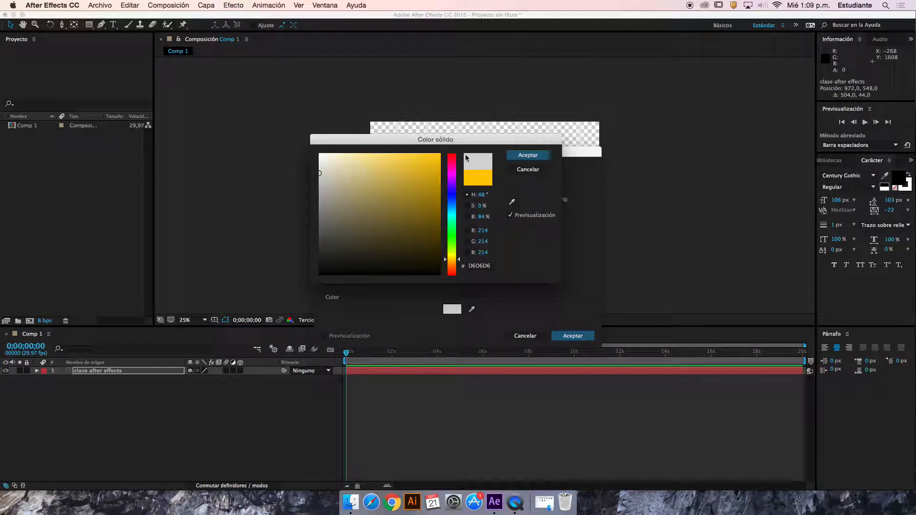
{"action": "left_click", "coordinate": [528, 155]}
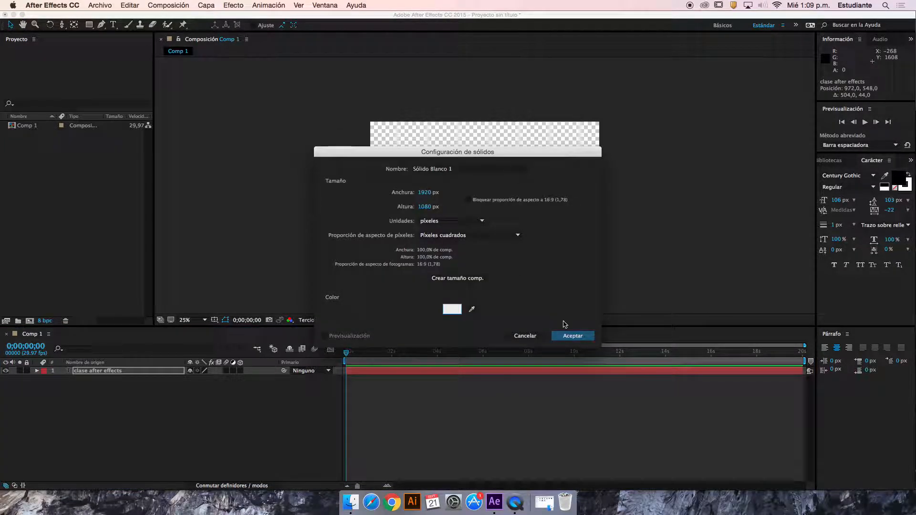
{"action": "left_click", "coordinate": [573, 336]}
{"action": "left_click_drag", "start_coordinate": [143, 371], "coordinate": [153, 385]}
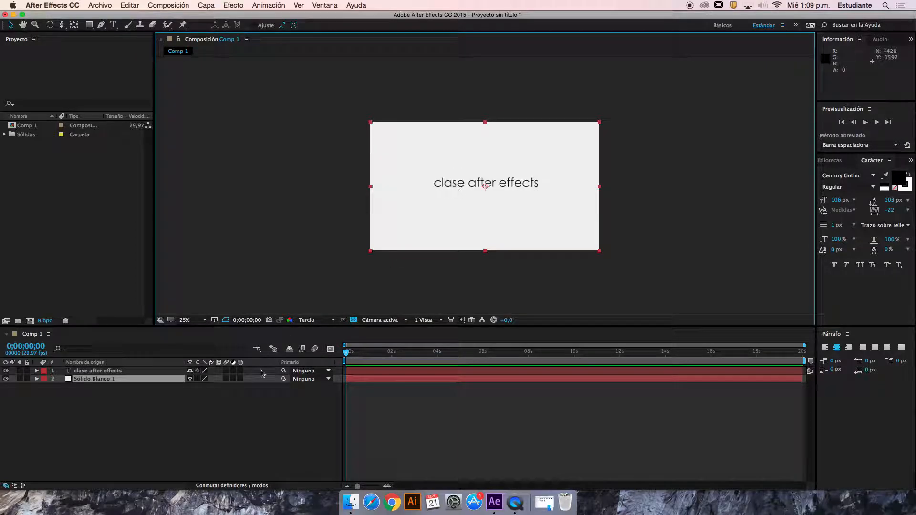
Nudge the text slightly up and to the right, to about position 992, 512
{"action": "left_click", "coordinate": [520, 188]}
{"action": "mouse_move", "coordinate": [520, 188]}
{"action": "left_mouse_down"}
{"action": "mouse_move", "coordinate": [544, 148]}
{"action": "mouse_move", "coordinate": [491, 163]}
{"action": "mouse_move", "coordinate": [496, 189]}
{"action": "mouse_move", "coordinate": [522, 184]}
{"action": "left_mouse_up"}
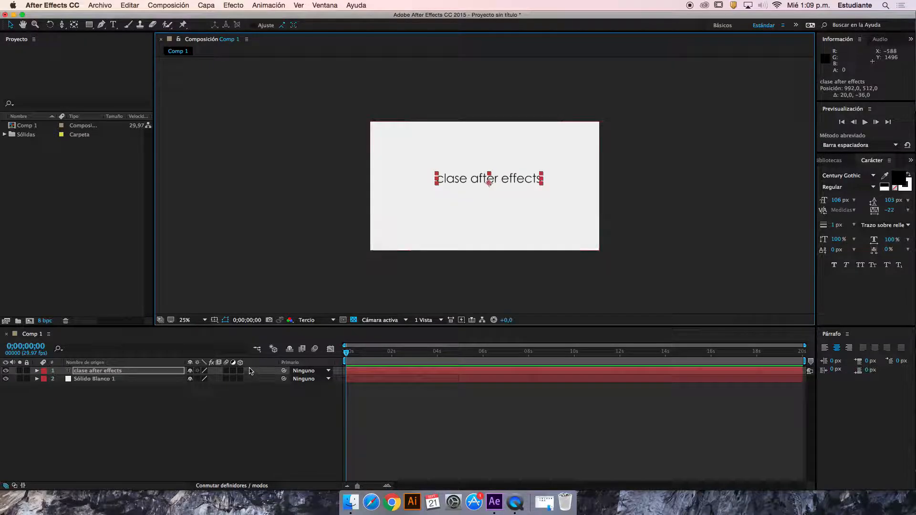
{"action": "left_click", "coordinate": [234, 486]}
{"action": "left_click", "coordinate": [234, 486]}
{"action": "left_click", "coordinate": [234, 485]}
{"action": "left_click", "coordinate": [232, 486]}
{"action": "left_click", "coordinate": [230, 486]}
{"action": "left_click", "coordinate": [228, 486]}
{"action": "left_click", "coordinate": [225, 486]}
{"action": "left_click", "coordinate": [226, 486]}
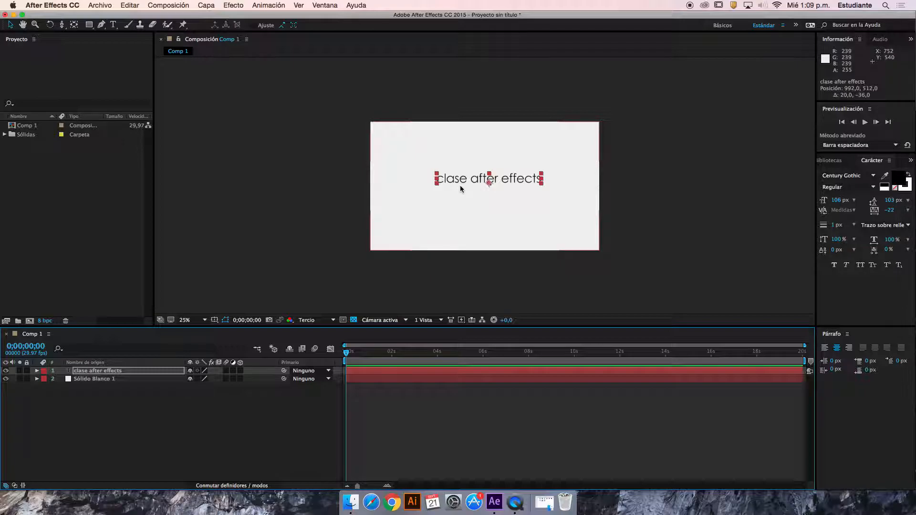
Turn the text layer into a 3D layer, inspect its axis handles up close, and return it to 2D
{"action": "left_click", "coordinate": [240, 372]}
{"action": "key", "text": "period"}
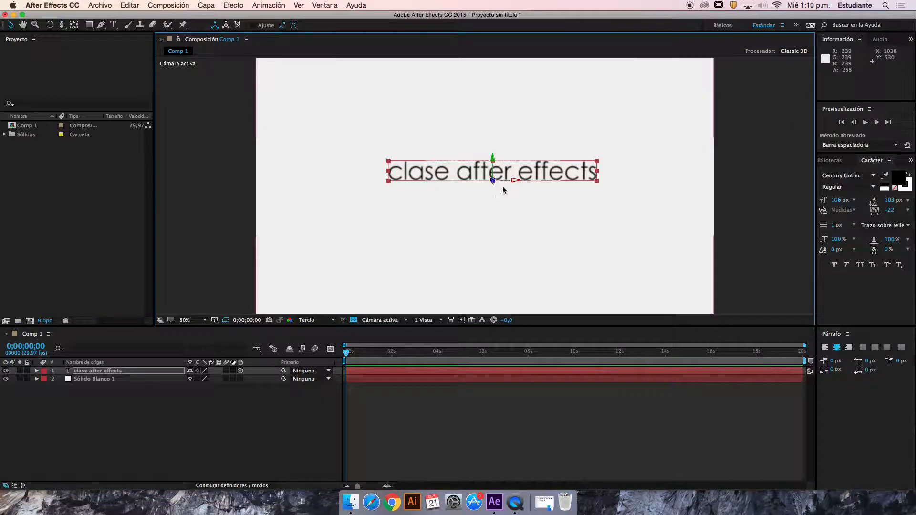
{"action": "key", "text": "period"}
{"action": "key", "text": "comma"}
{"action": "key", "text": "comma"}
{"action": "key", "text": "comma"}
{"action": "key", "text": "comma"}
{"action": "key", "text": "comma"}
{"action": "key", "text": "period"}
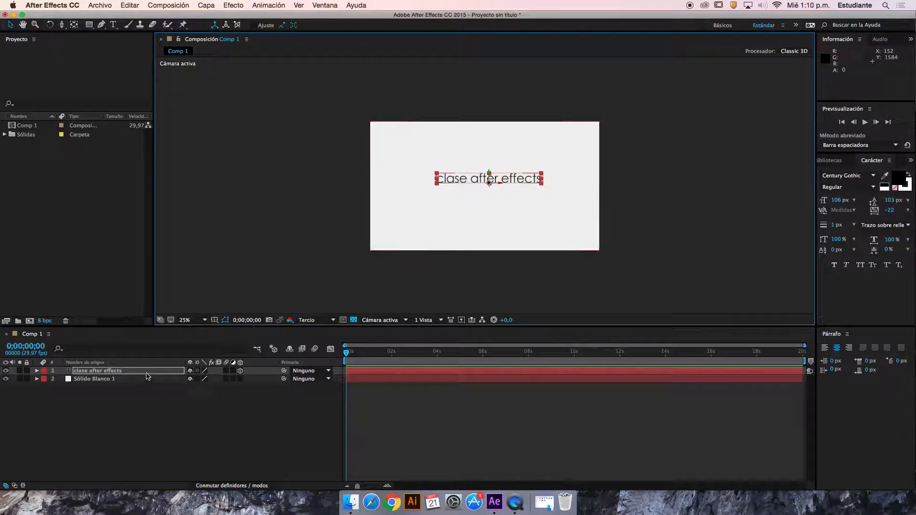
{"action": "left_click", "coordinate": [184, 373]}
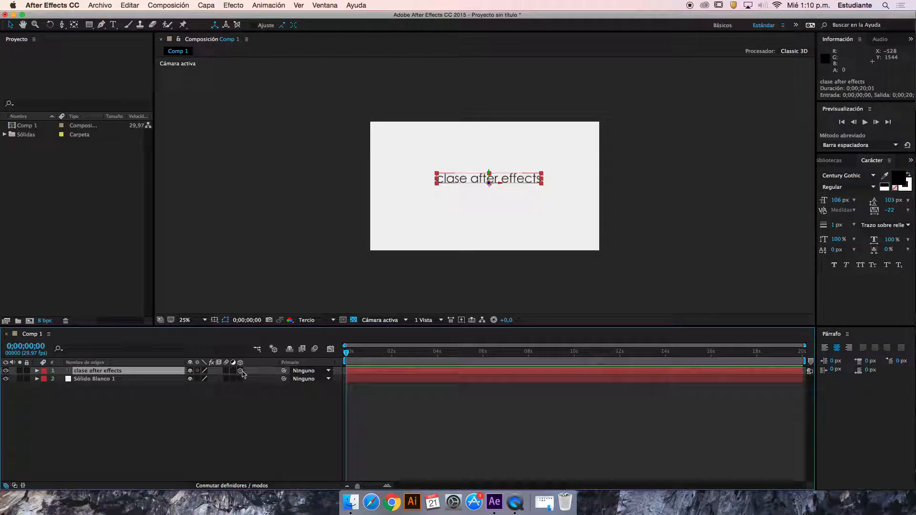
{"action": "left_click", "coordinate": [240, 371]}
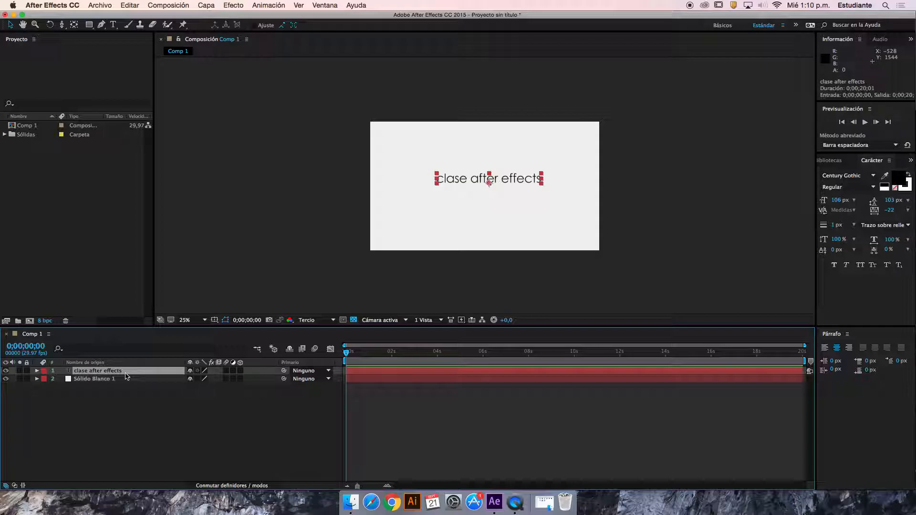
Reveal the 2D text layer's rotation property, try a rotation of -3°, and undo it
{"action": "key", "text": "r"}
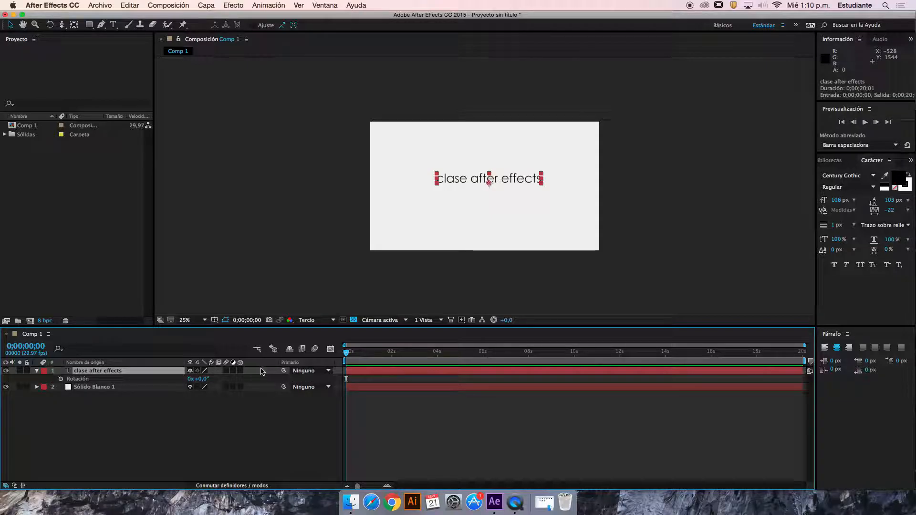
{"action": "mouse_move", "coordinate": [203, 379]}
{"action": "left_mouse_down"}
{"action": "mouse_move", "coordinate": [231, 379]}
{"action": "mouse_move", "coordinate": [178, 378]}
{"action": "mouse_move", "coordinate": [198, 380]}
{"action": "left_mouse_up"}
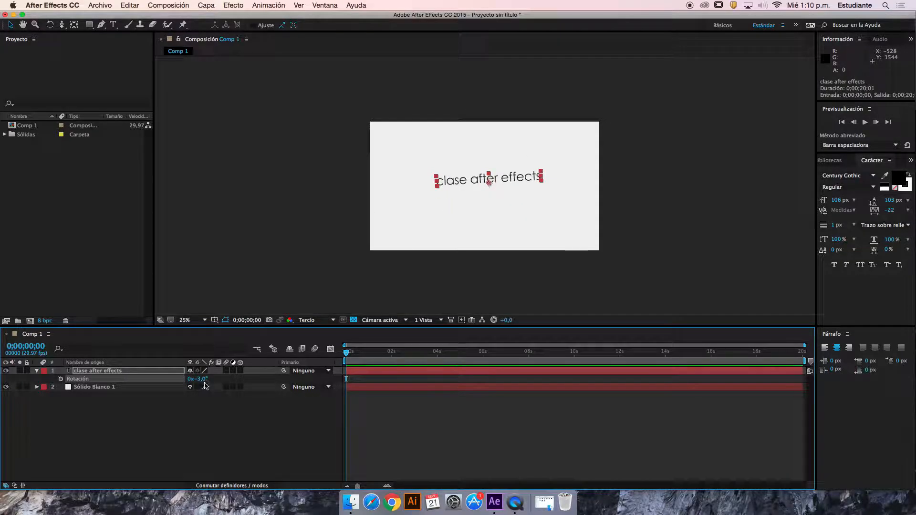
{"action": "key", "text": "super+z"}
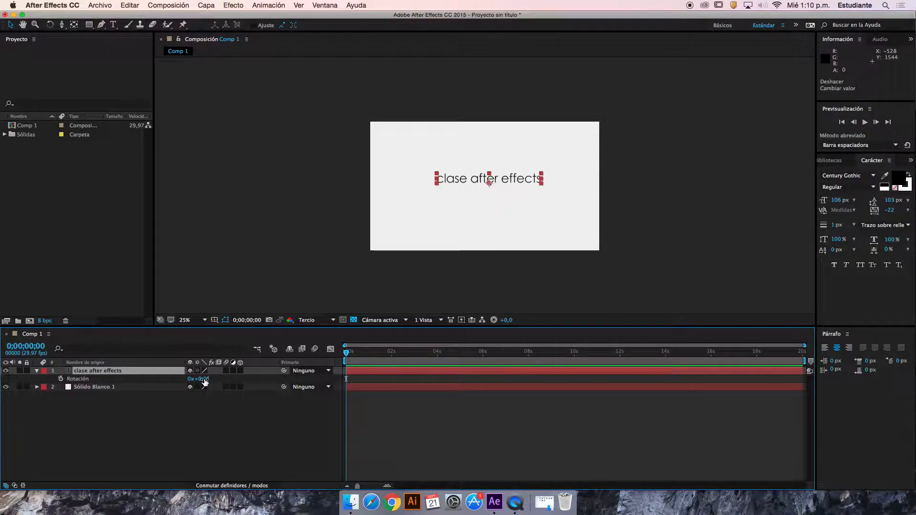
Make the text layer 3D, try tilting it to -63° on the X axis, and reset X rotation to 0°
{"action": "left_click", "coordinate": [240, 371]}
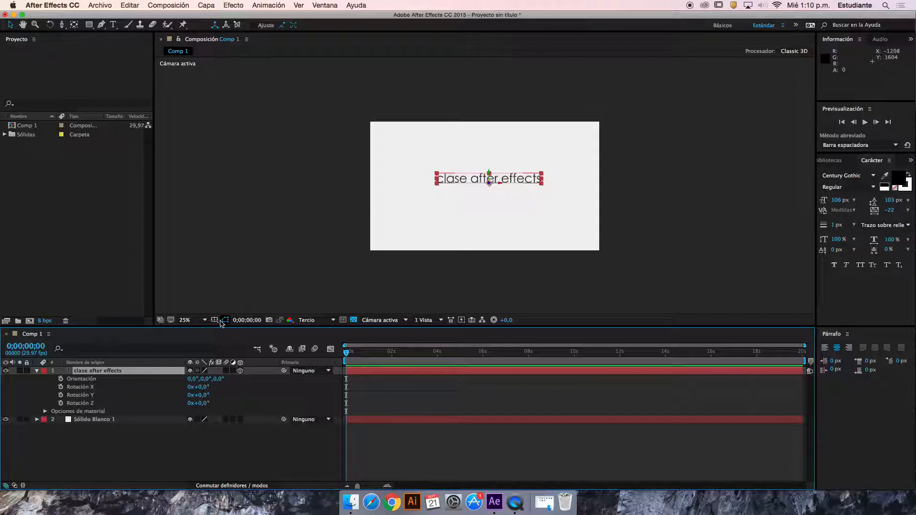
{"action": "left_click_drag", "start_coordinate": [206, 390], "coordinate": [171, 383]}
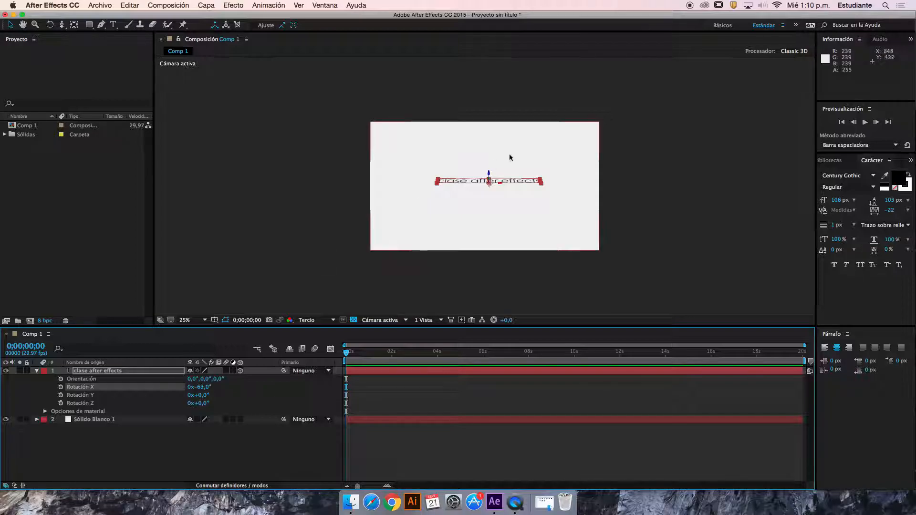
{"action": "scroll", "coordinate": [517, 153], "scroll_direction": "up", "scroll_amount": 2}
{"action": "mouse_move", "coordinate": [221, 389]}
{"action": "left_mouse_down"}
{"action": "mouse_move", "coordinate": [201, 377]}
{"action": "mouse_move", "coordinate": [219, 377]}
{"action": "mouse_move", "coordinate": [156, 385]}
{"action": "mouse_move", "coordinate": [192, 386]}
{"action": "mouse_move", "coordinate": [213, 369]}
{"action": "mouse_move", "coordinate": [226, 380]}
{"action": "left_mouse_up"}
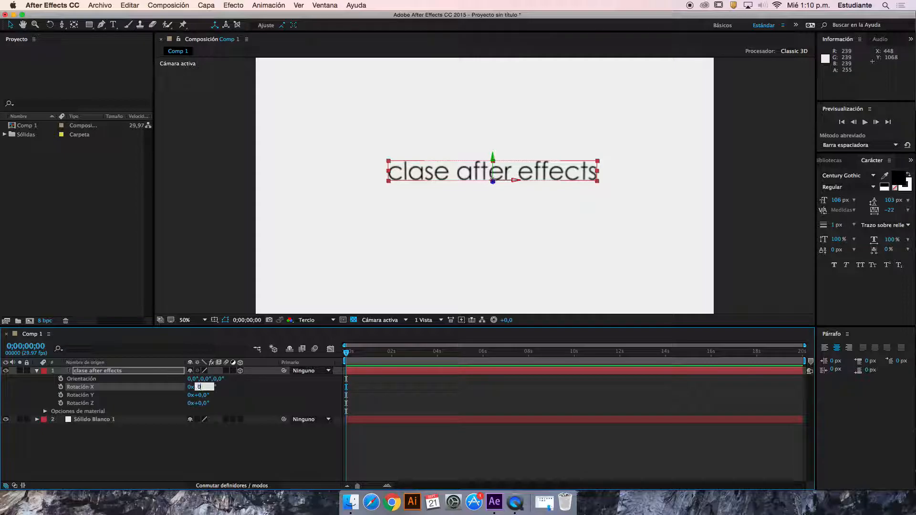
Rotate the text in 3D with orientation 0°, 10°, 23°, X rotation 4°, Y rotation 29° and Z rotation -10°
{"action": "left_click_drag", "start_coordinate": [206, 396], "coordinate": [220, 373]}
{"action": "left_click_drag", "start_coordinate": [372, 354], "coordinate": [388, 354]}
{"action": "left_click", "coordinate": [499, 242]}
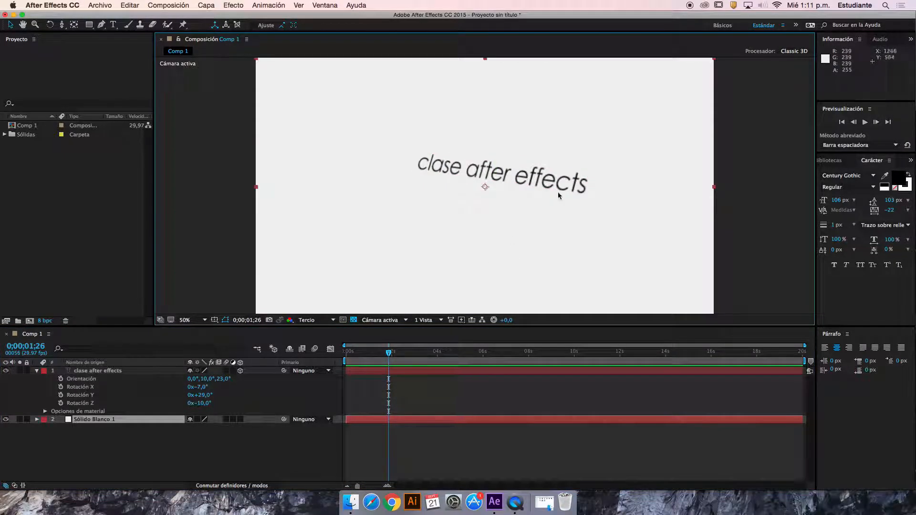
{"action": "key", "text": "comma"}
{"action": "key", "text": "comma"}
{"action": "key", "text": "period"}
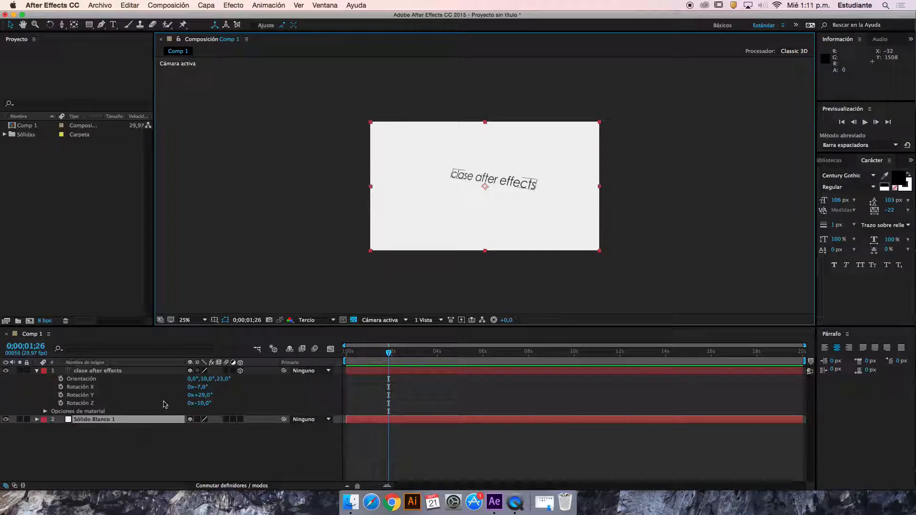
{"action": "mouse_move", "coordinate": [200, 387]}
{"action": "left_mouse_down"}
{"action": "mouse_move", "coordinate": [120, 393]}
{"action": "mouse_move", "coordinate": [236, 396]}
{"action": "mouse_move", "coordinate": [205, 394]}
{"action": "mouse_move", "coordinate": [216, 393]}
{"action": "left_mouse_up"}
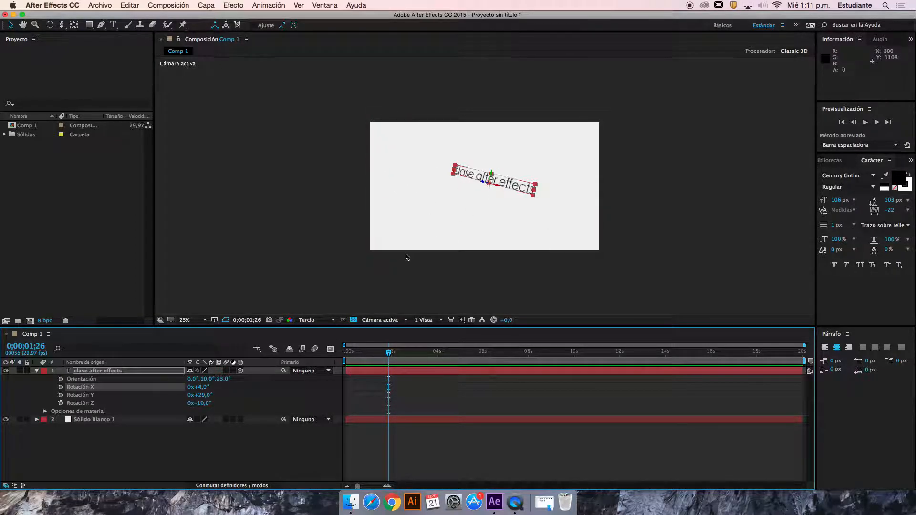
Split the composition display into two horizontal views and move the current time to 0;00;03;12
{"action": "left_click", "coordinate": [440, 321]}
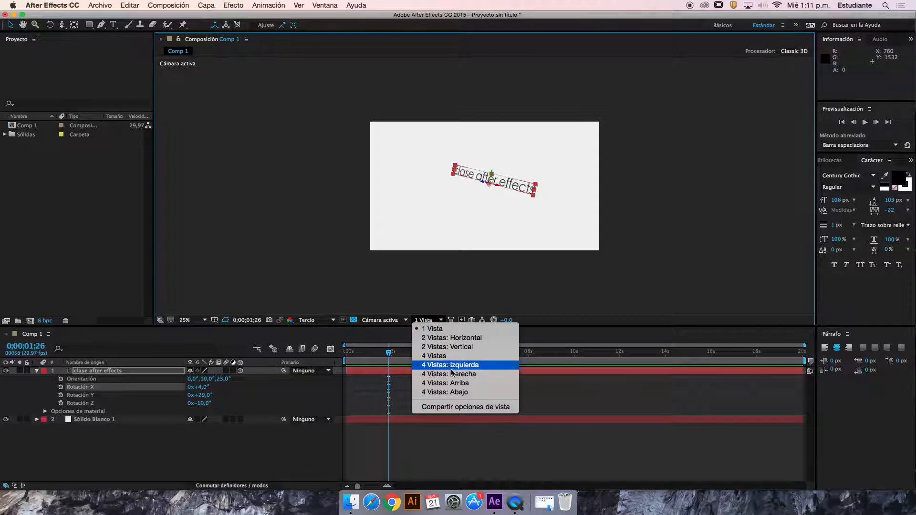
{"action": "left_click", "coordinate": [443, 338]}
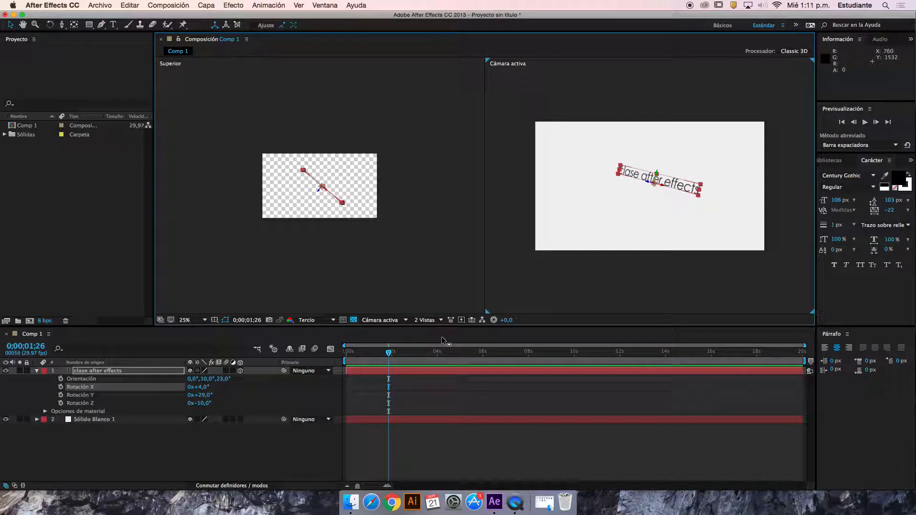
{"action": "left_click", "coordinate": [594, 178]}
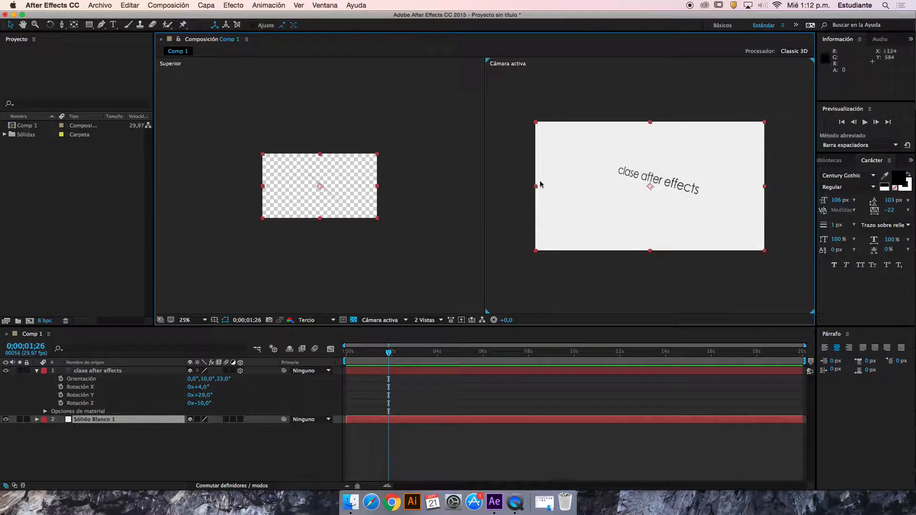
{"action": "left_click_drag", "start_coordinate": [382, 356], "coordinate": [424, 353]}
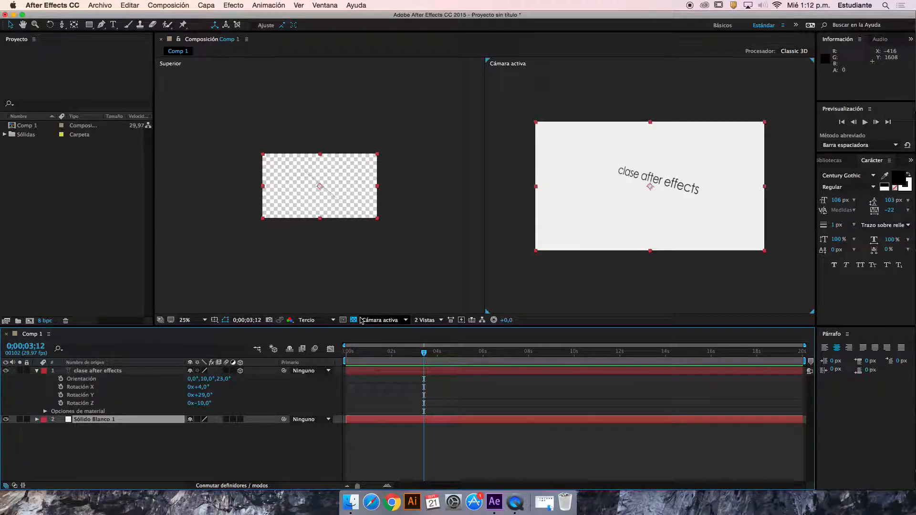
Select the text in the top view, move the current time to 0;00;02;01, and set its Y rotation to -7°
{"action": "left_click", "coordinate": [311, 180]}
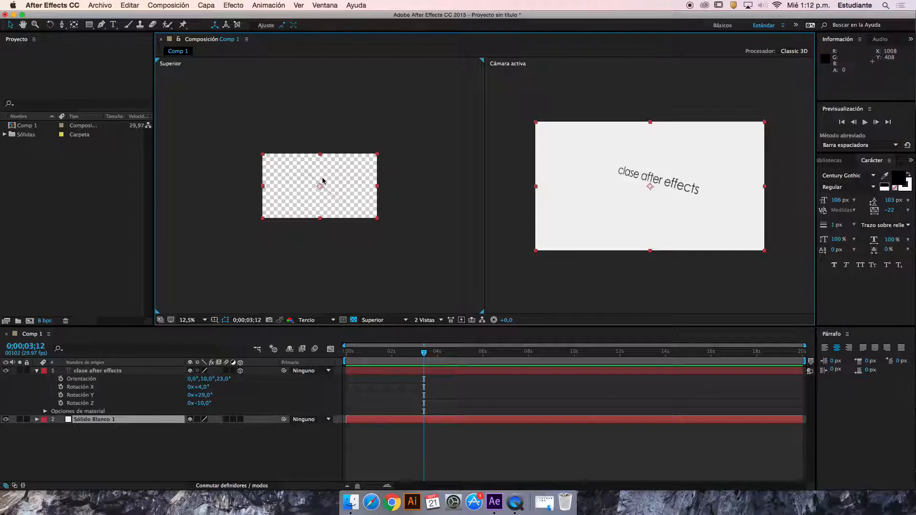
{"action": "key", "text": "period"}
{"action": "left_click", "coordinate": [329, 191]}
{"action": "left_click", "coordinate": [393, 355]}
{"action": "left_click_drag", "start_coordinate": [207, 395], "coordinate": [181, 385]}
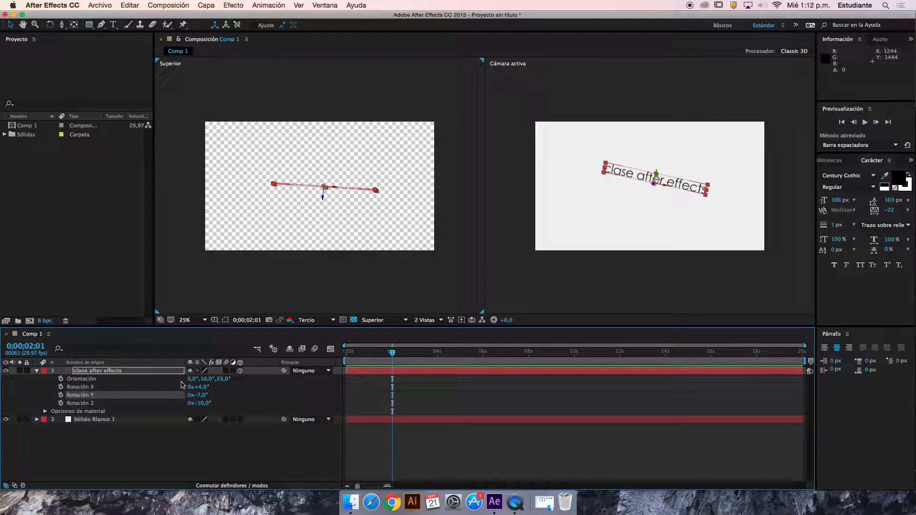
Push the text layer back in depth within the top view, to about position 1043, 447, 576
{"action": "scroll", "coordinate": [305, 235], "scroll_direction": "down", "scroll_amount": 2}
{"action": "scroll", "coordinate": [305, 235], "scroll_direction": "up", "scroll_amount": 2}
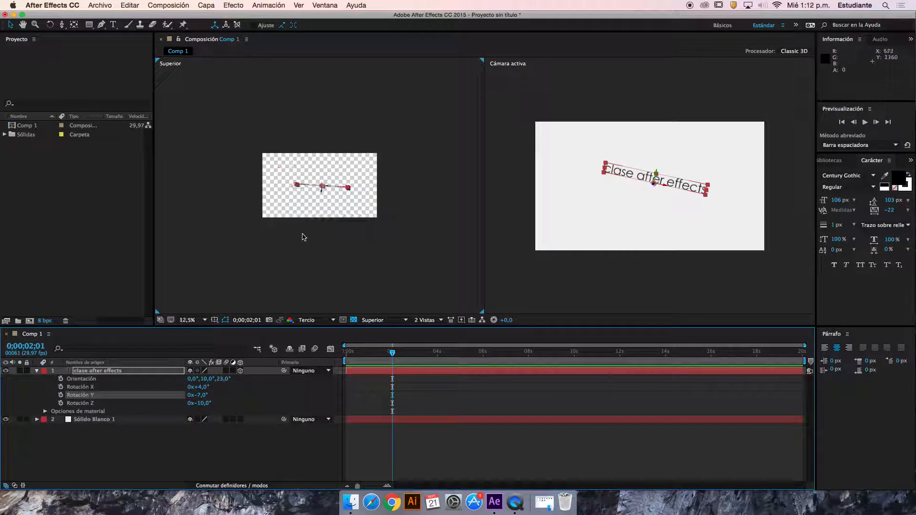
{"action": "scroll", "coordinate": [304, 235], "scroll_direction": "down", "scroll_amount": 1}
{"action": "left_click_drag", "start_coordinate": [322, 193], "coordinate": [334, 172]}
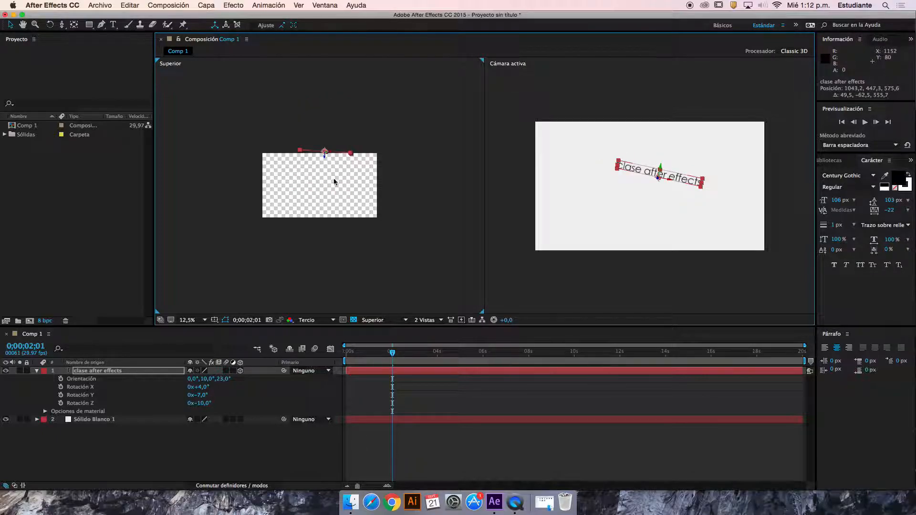
Import chulito.png from the Escritorio folder into the project as footage
{"action": "right_click", "coordinate": [237, 433]}
{"action": "left_click", "coordinate": [80, 275]}
{"action": "double_click", "coordinate": [76, 260]}
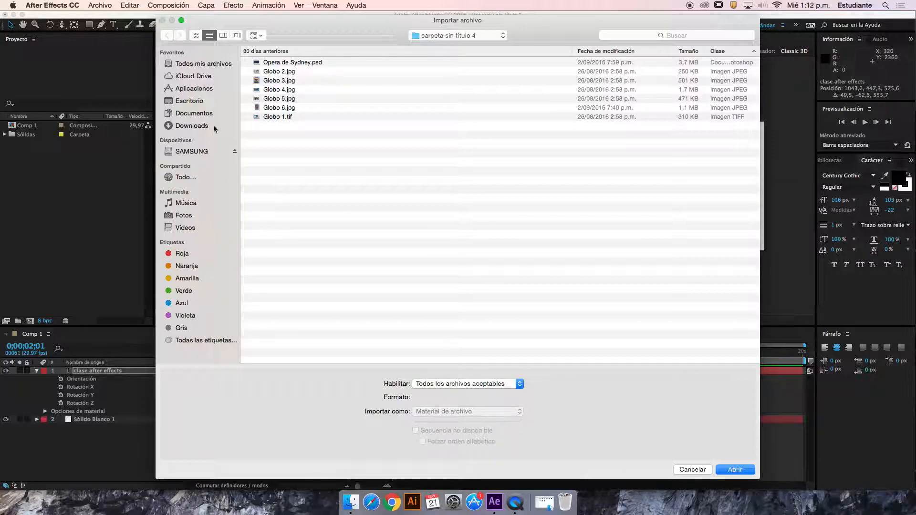
{"action": "left_click", "coordinate": [191, 101]}
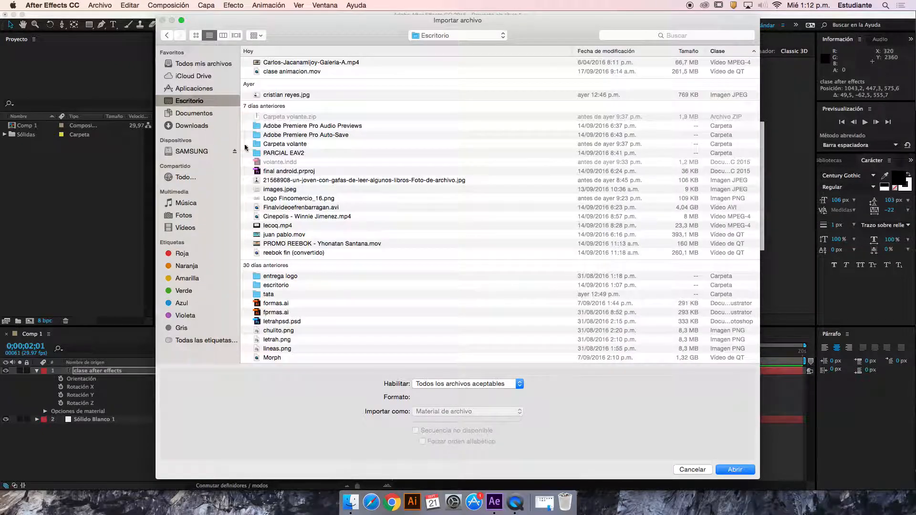
{"action": "left_click", "coordinate": [276, 323]}
{"action": "left_click", "coordinate": [277, 331]}
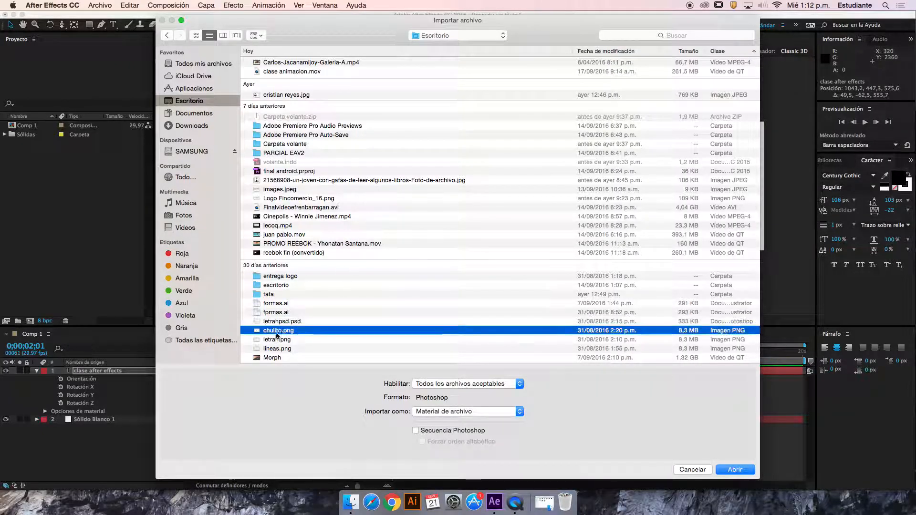
{"action": "left_click", "coordinate": [748, 471]}
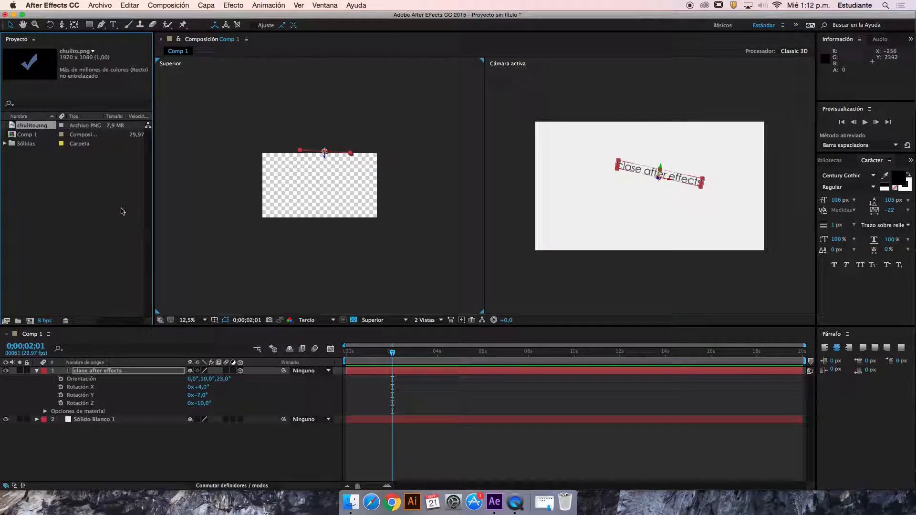
Add chulito.png above the text in Comp 1 as a 3D layer and scale it to 79%
{"action": "left_click_drag", "start_coordinate": [46, 128], "coordinate": [175, 371]}
{"action": "left_click", "coordinate": [240, 370]}
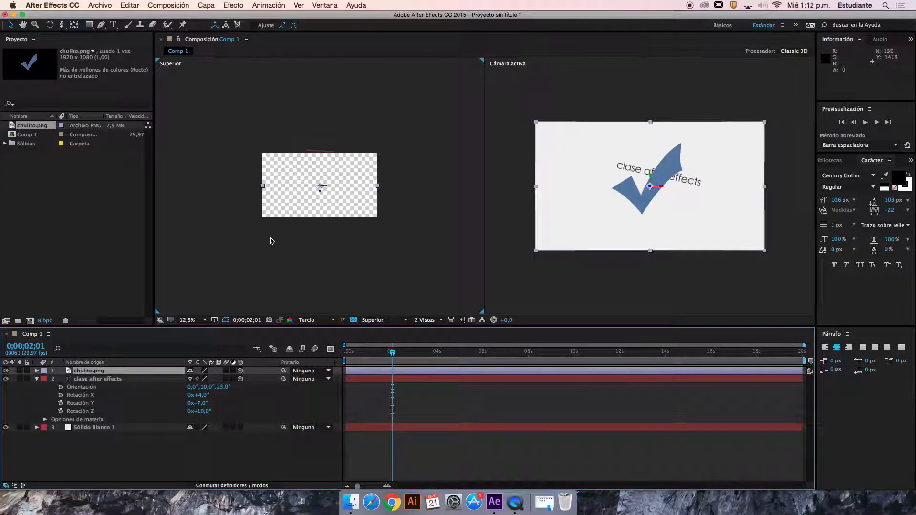
{"action": "key", "text": "s"}
{"action": "left_click_drag", "start_coordinate": [220, 379], "coordinate": [210, 380]}
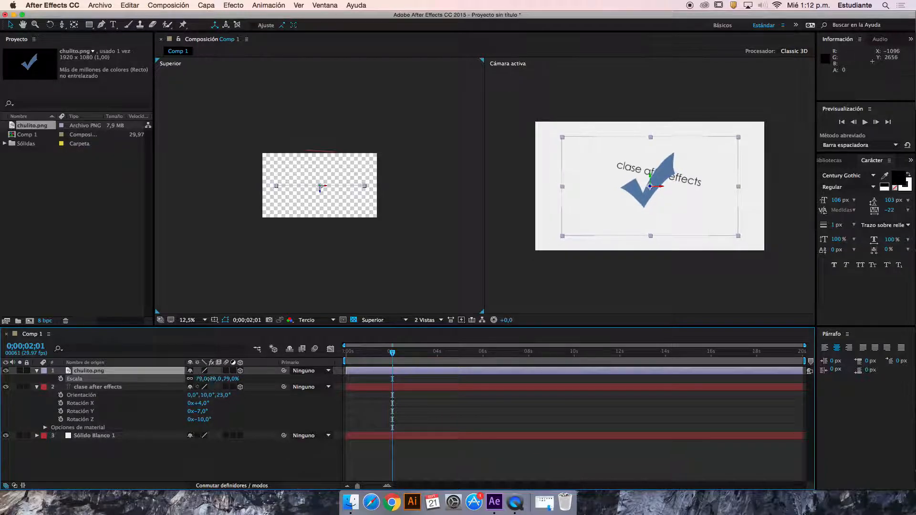
In the top view, move the check mark image to about 584, 540, -200 and push the text farther back in depth
{"action": "left_click_drag", "start_coordinate": [324, 188], "coordinate": [298, 187]}
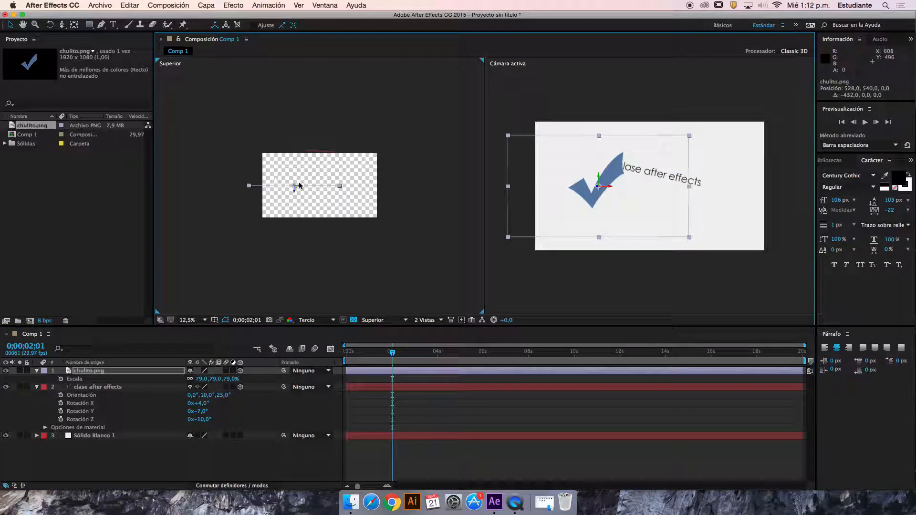
{"action": "left_click", "coordinate": [321, 153]}
{"action": "left_click_drag", "start_coordinate": [322, 153], "coordinate": [351, 125]}
{"action": "left_click", "coordinate": [317, 180]}
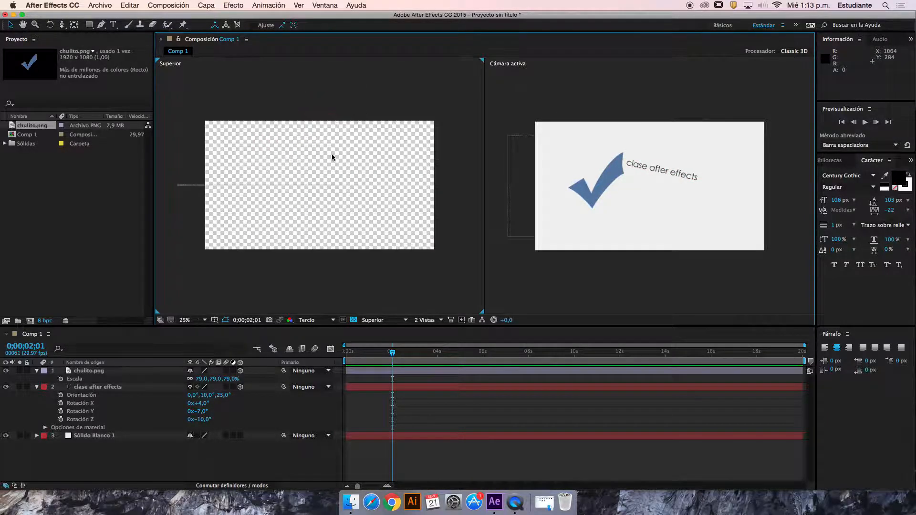
{"action": "left_click", "coordinate": [315, 182]}
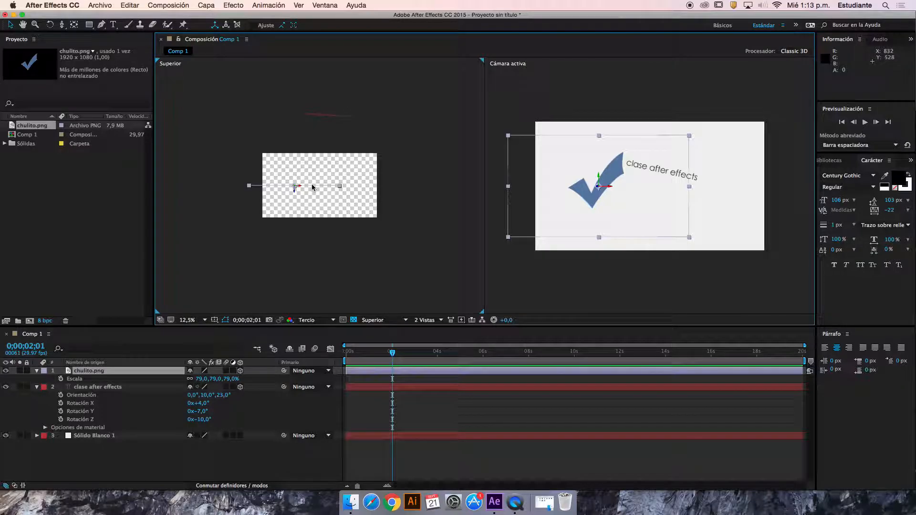
{"action": "left_click", "coordinate": [329, 115]}
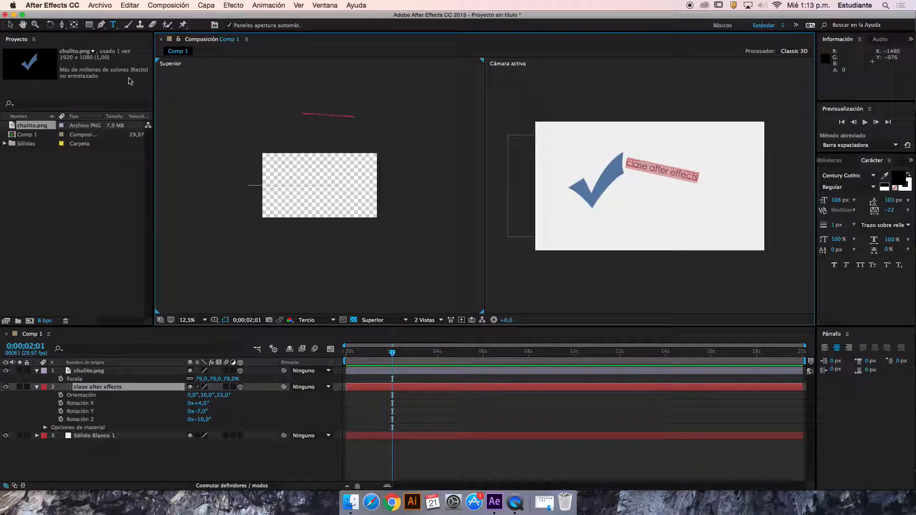
{"action": "left_click_drag", "start_coordinate": [327, 122], "coordinate": [374, 115]}
{"action": "left_click_drag", "start_coordinate": [281, 187], "coordinate": [299, 202]}
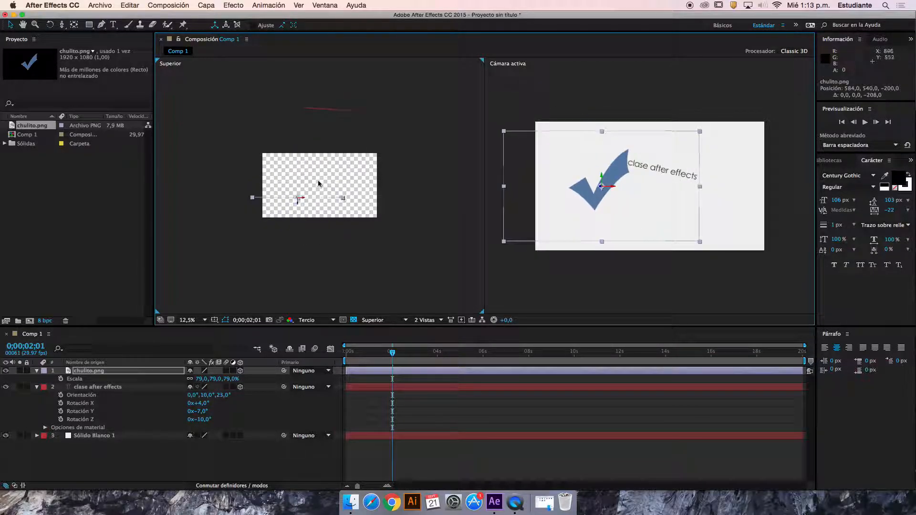
In the top view, bring the text forward and to the right, to about position 1266, 429, 716
{"action": "left_click", "coordinate": [343, 112]}
{"action": "left_click_drag", "start_coordinate": [328, 109], "coordinate": [339, 150]}
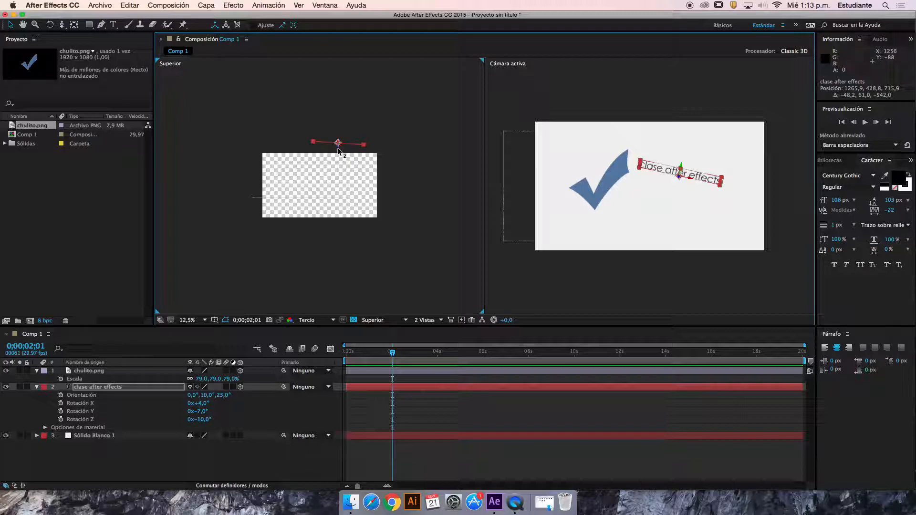
{"action": "left_click", "coordinate": [299, 199]}
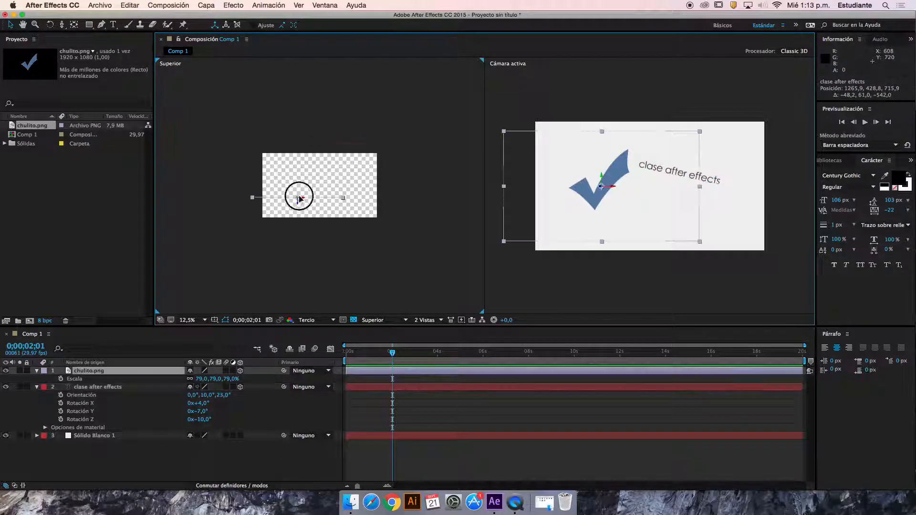
Collapse the layer properties and create a one-node camera with the 24 mm preset and depth of field enabled
{"action": "left_click", "coordinate": [36, 371]}
{"action": "left_click", "coordinate": [37, 379]}
{"action": "right_click", "coordinate": [152, 425]}
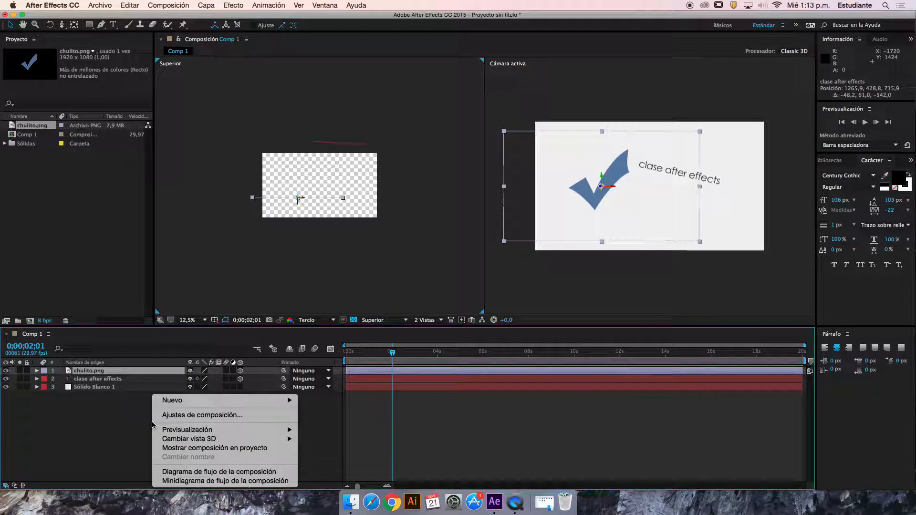
{"action": "mouse_move", "coordinate": [179, 405]}
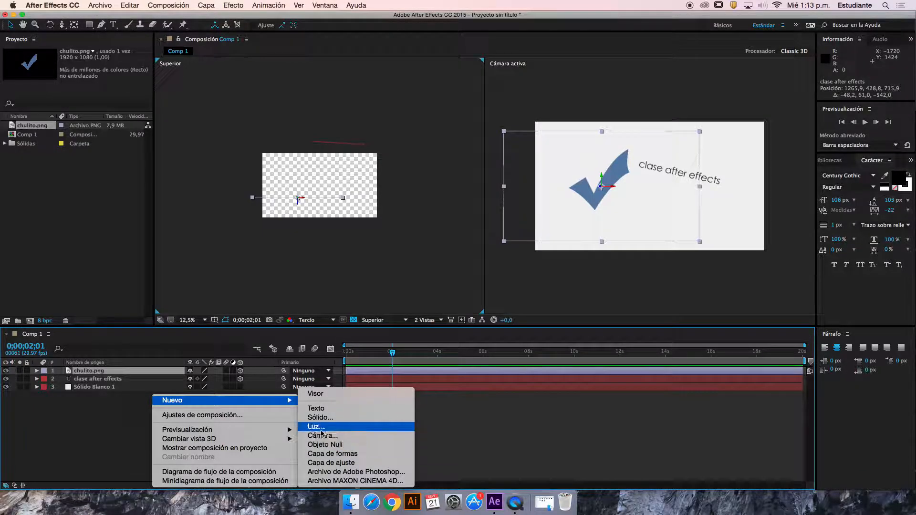
{"action": "left_click", "coordinate": [347, 437]}
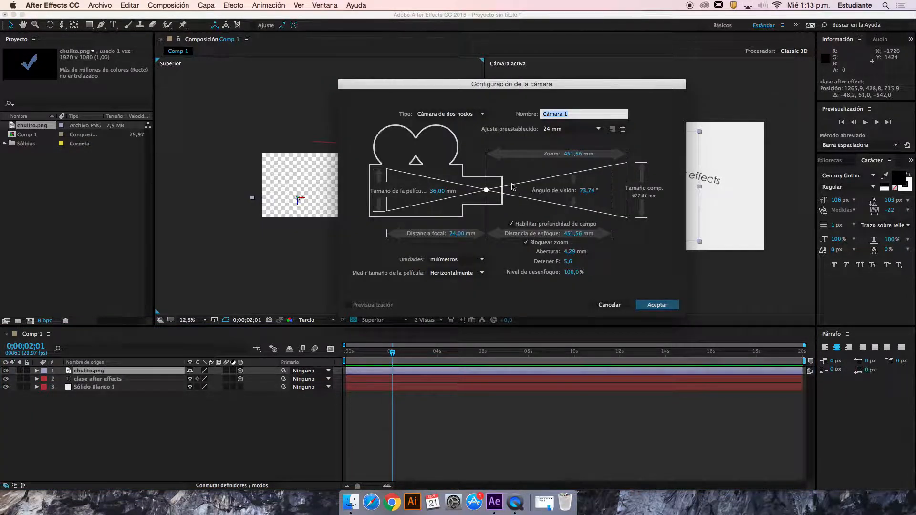
{"action": "left_click", "coordinate": [450, 114]}
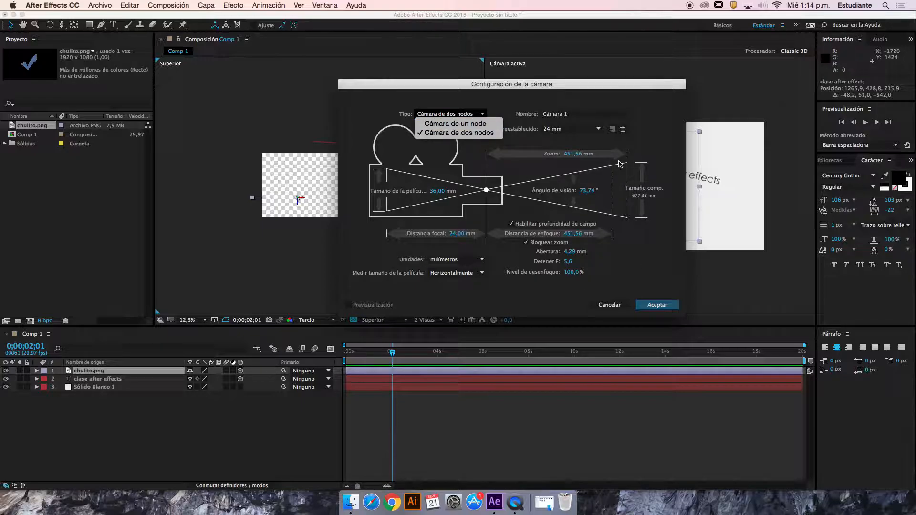
{"action": "left_click", "coordinate": [452, 123]}
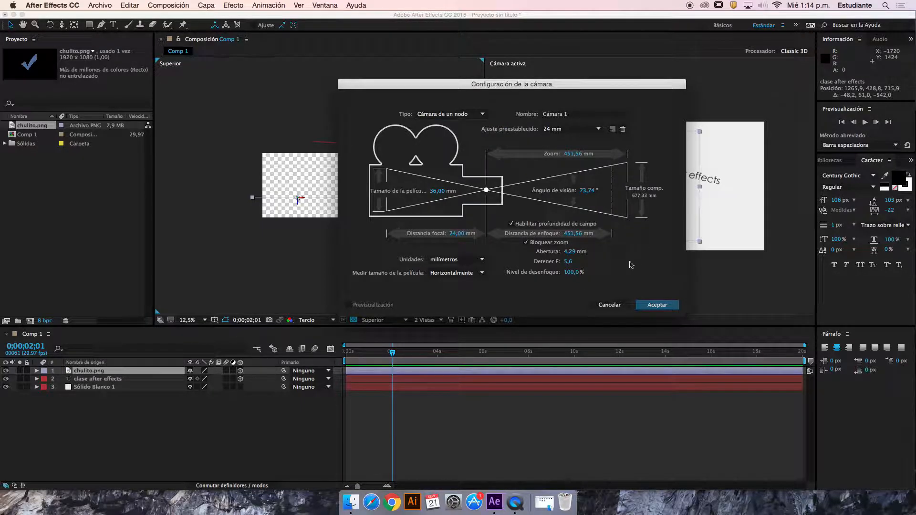
{"action": "left_click", "coordinate": [652, 308]}
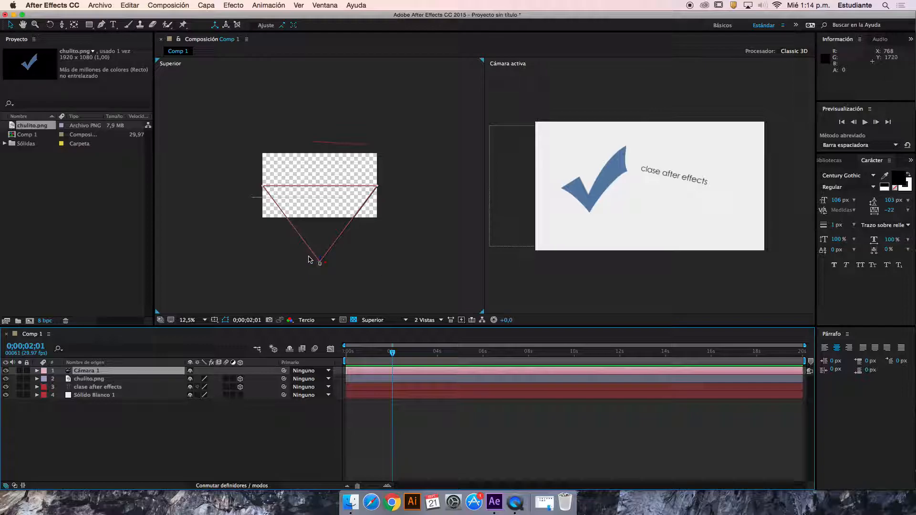
In the top view, bring the check mark image closer to the camera and move the camera to about 784, 540, -1216
{"action": "mouse_move", "coordinate": [321, 262]}
{"action": "left_mouse_down"}
{"action": "mouse_move", "coordinate": [317, 240]}
{"action": "mouse_move", "coordinate": [322, 253]}
{"action": "left_mouse_up"}
{"action": "left_click_drag", "start_coordinate": [272, 200], "coordinate": [310, 255]}
{"action": "left_click", "coordinate": [320, 266]}
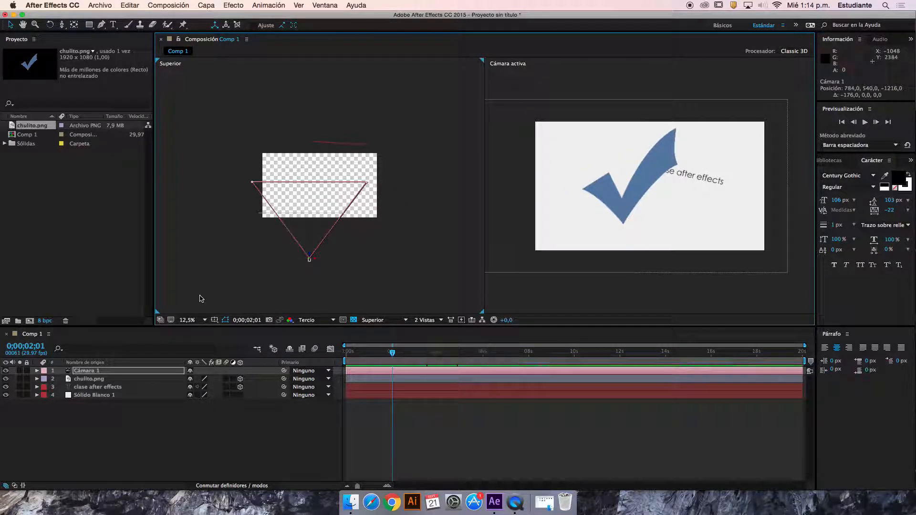
Rotate the camera to X -1° and Y 13°, and move it to about position 203, 538, -1305
{"action": "key", "text": "r"}
{"action": "mouse_move", "coordinate": [201, 391]}
{"action": "left_mouse_down"}
{"action": "mouse_move", "coordinate": [210, 389]}
{"action": "mouse_move", "coordinate": [198, 385]}
{"action": "mouse_move", "coordinate": [206, 399]}
{"action": "left_mouse_up"}
{"action": "mouse_move", "coordinate": [313, 260]}
{"action": "left_mouse_down"}
{"action": "mouse_move", "coordinate": [280, 251]}
{"action": "mouse_move", "coordinate": [292, 204]}
{"action": "mouse_move", "coordinate": [286, 307]}
{"action": "mouse_move", "coordinate": [307, 205]}
{"action": "mouse_move", "coordinate": [307, 273]}
{"action": "left_mouse_up"}
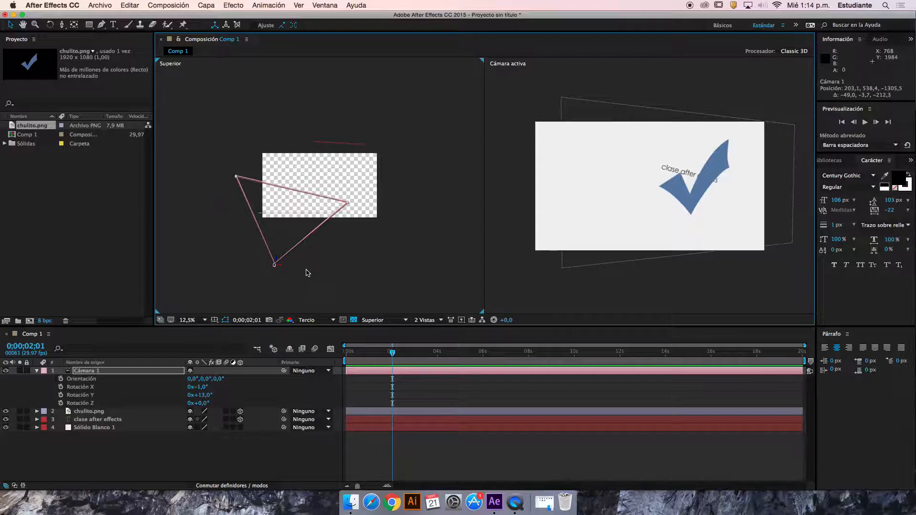
{"action": "left_click", "coordinate": [137, 375]}
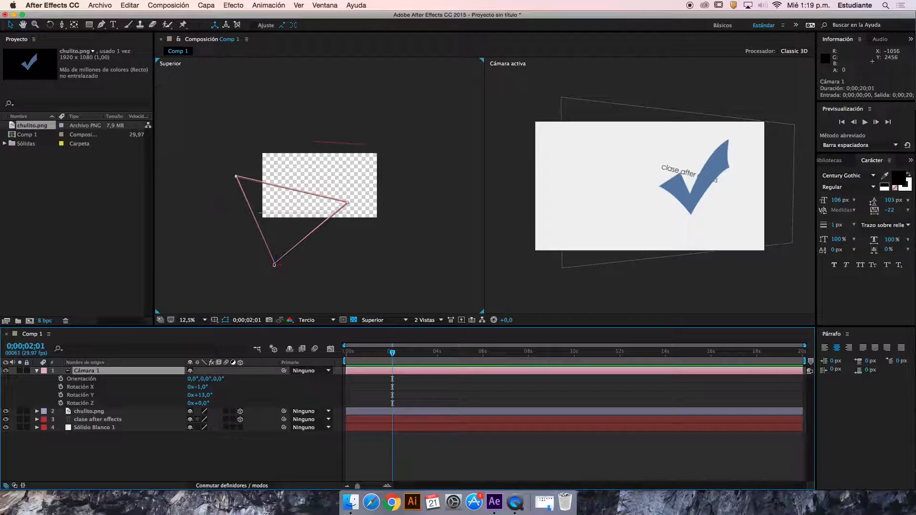
Move the current time to 0;00;02;13 and create a new composition with the offered settings
{"action": "mouse_move", "coordinate": [389, 352]}
{"action": "left_mouse_down"}
{"action": "mouse_move", "coordinate": [355, 352]}
{"action": "mouse_move", "coordinate": [401, 354]}
{"action": "left_mouse_up"}
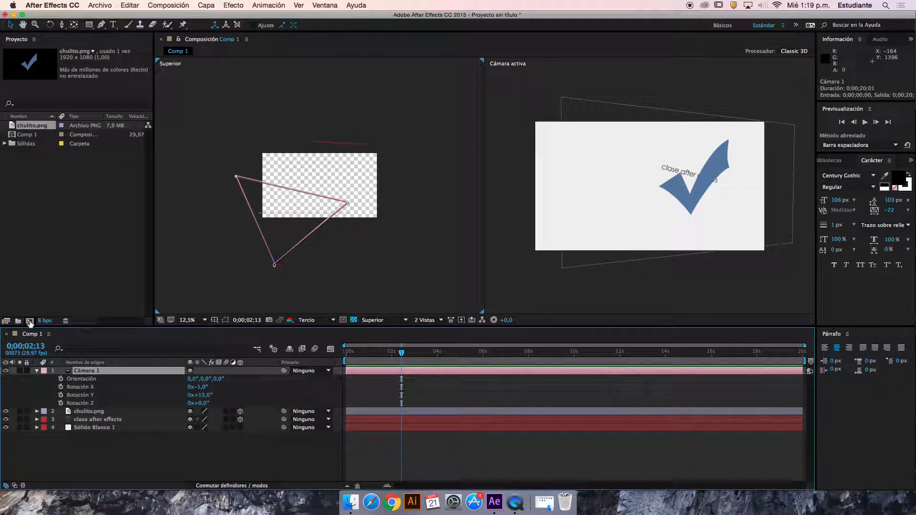
{"action": "left_click", "coordinate": [30, 321]}
{"action": "key", "text": "Return"}
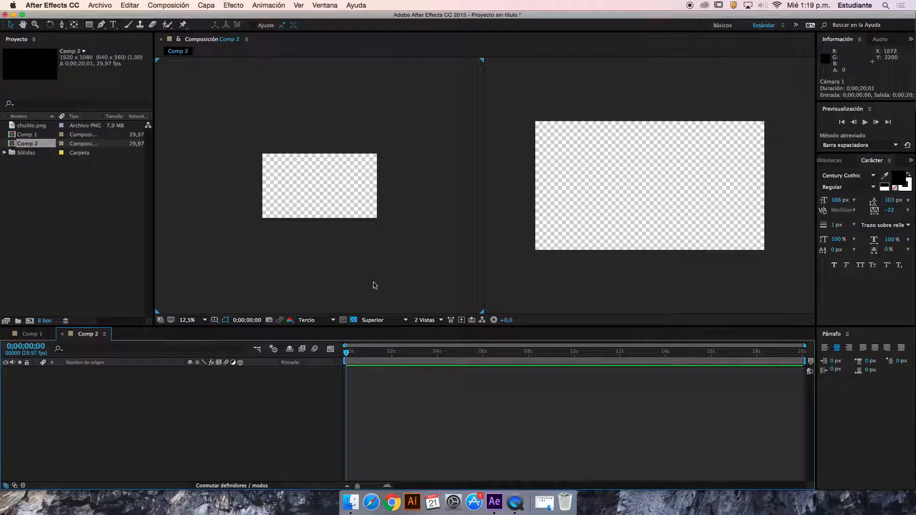
Switch to Finder, search the Mac for "globos" and look inside the 04 Globos sobre Sydney folder
{"action": "left_click", "coordinate": [351, 502]}
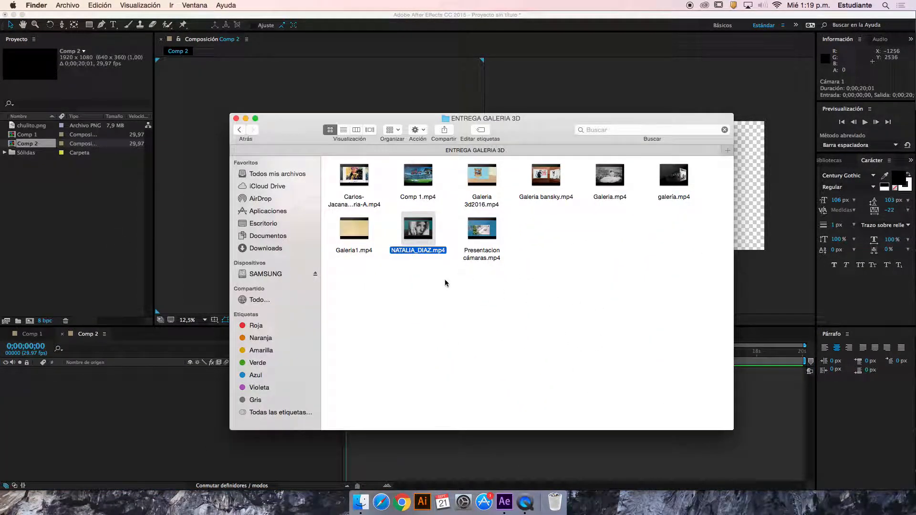
{"action": "left_click", "coordinate": [287, 235]}
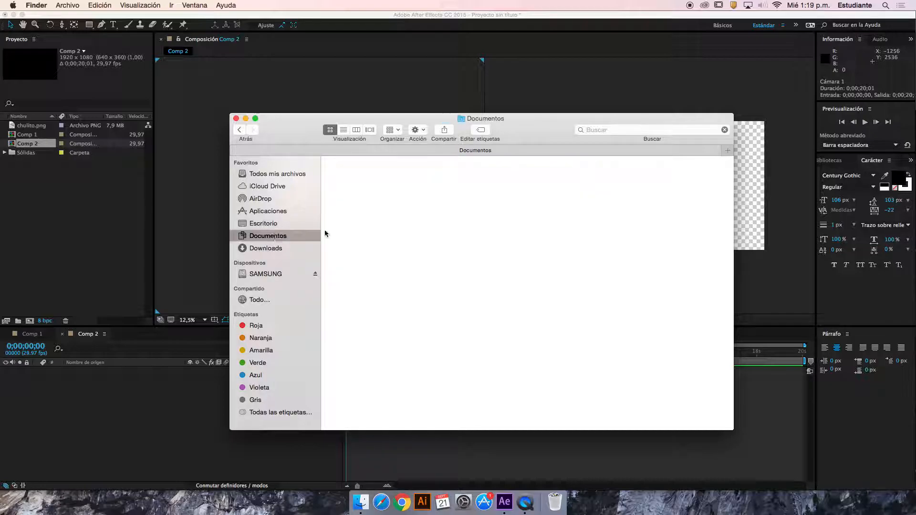
{"action": "left_click", "coordinate": [616, 132]}
{"action": "type", "text": "globos"}
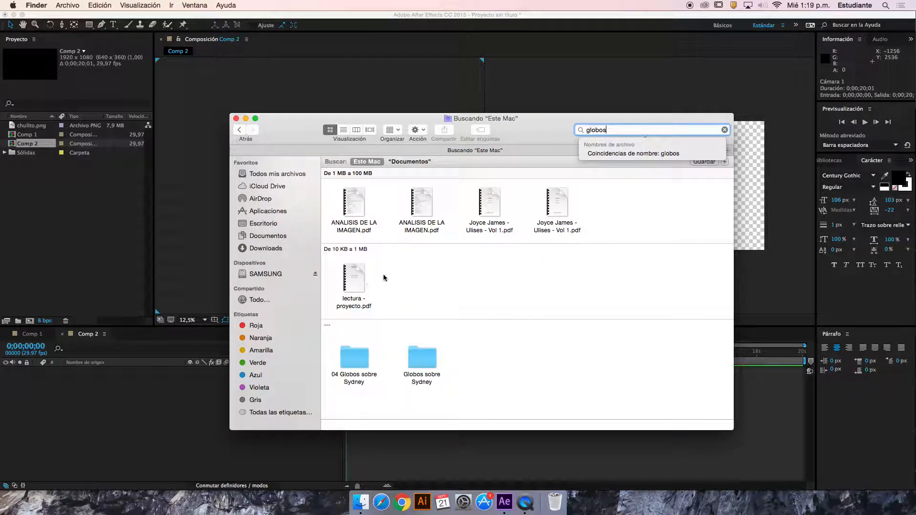
{"action": "double_click", "coordinate": [354, 361]}
{"action": "left_click", "coordinate": [239, 130]}
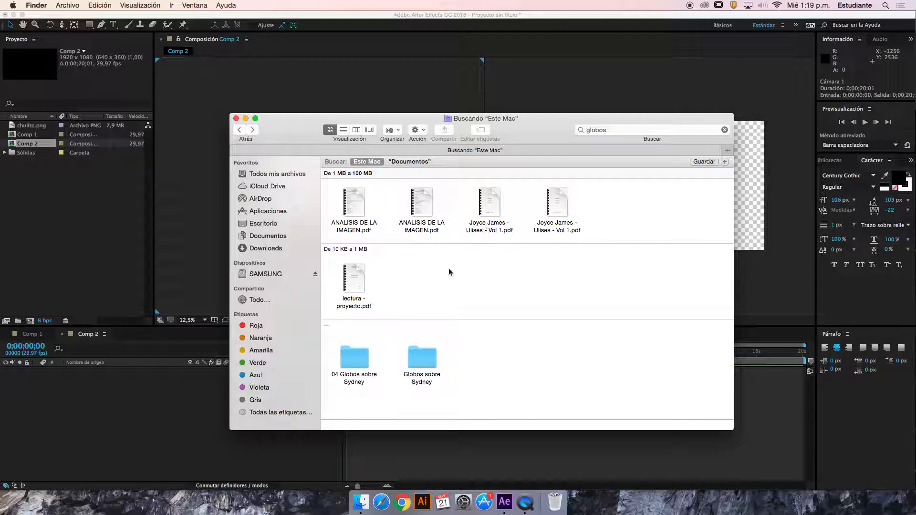
Broaden the file search to "globo" and show the folder that contains Globo 4.jpg
{"action": "left_click", "coordinate": [621, 129]}
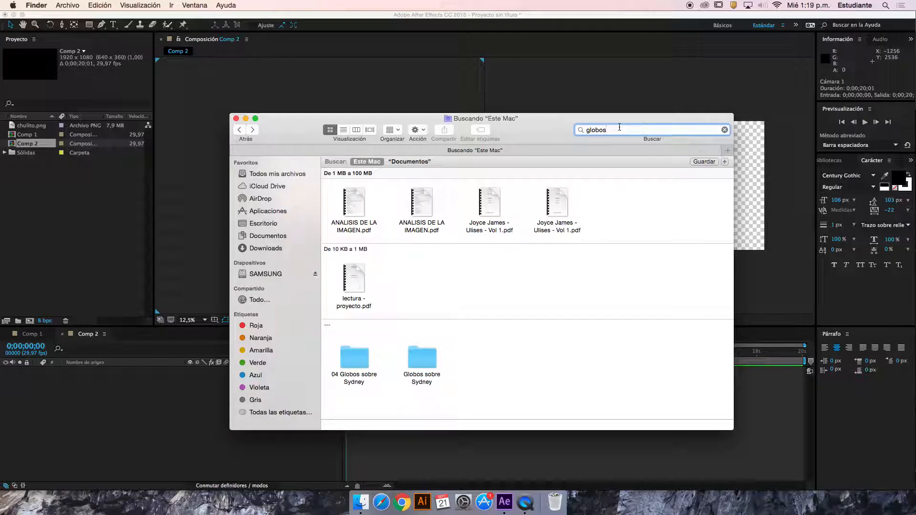
{"action": "key", "text": "BackSpace"}
{"action": "left_click", "coordinate": [627, 265]}
{"action": "right_click", "coordinate": [630, 268]}
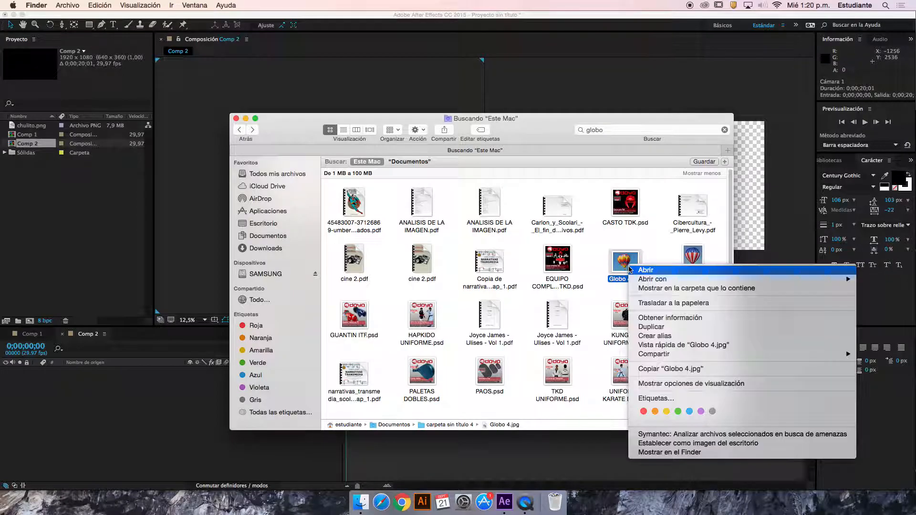
{"action": "left_click", "coordinate": [652, 288]}
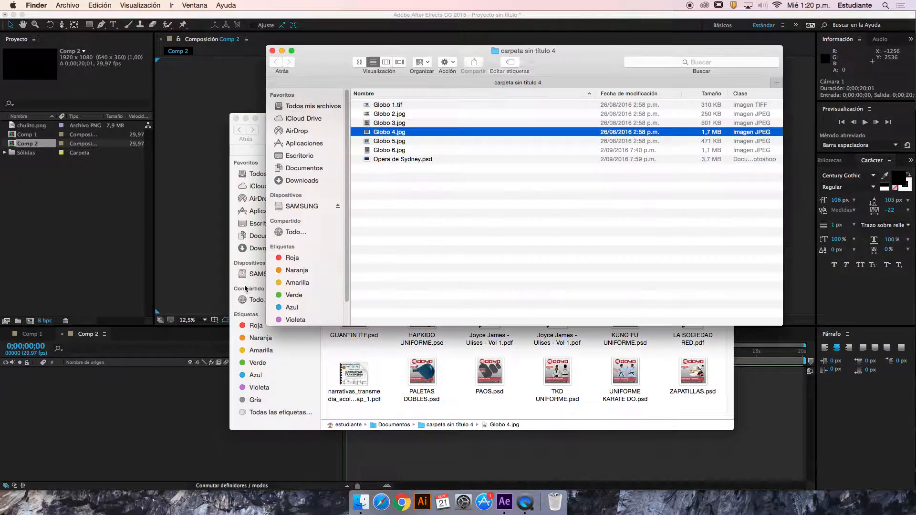
Import the six images from Globo 1.tif to Globo 6.jpg into the After Effects project
{"action": "left_click", "coordinate": [390, 150]}
{"action": "left_click", "coordinate": [385, 105], "text": "shift"}
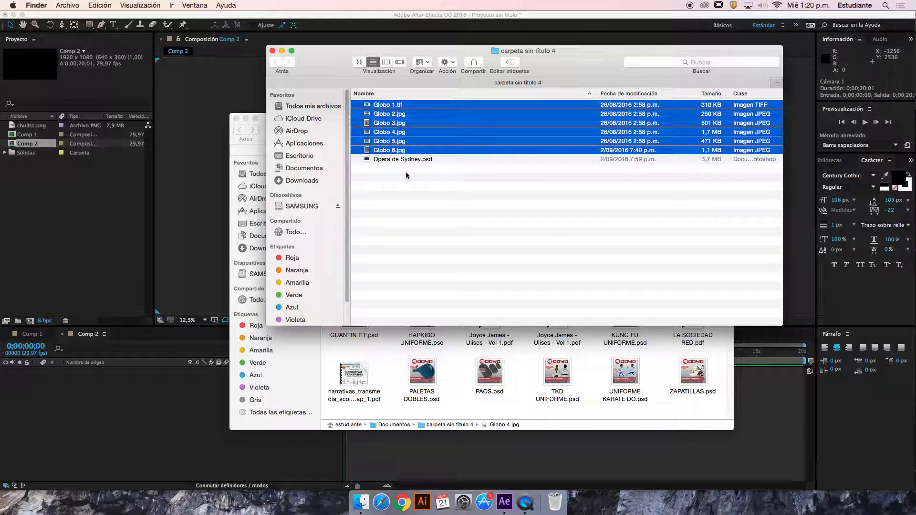
{"action": "left_click_drag", "start_coordinate": [404, 143], "coordinate": [119, 212]}
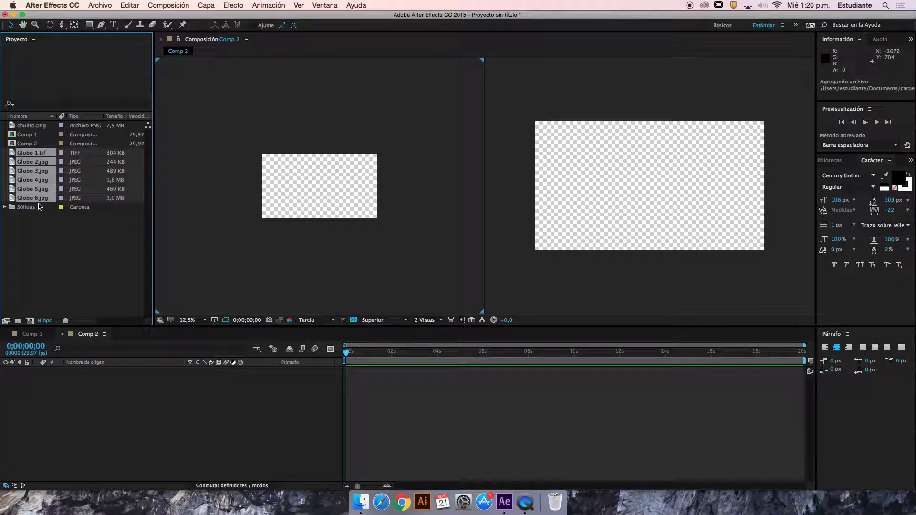
Switch the composition to a single view and add the six Globo images as layers, leaving only Globo 1.tif selected
{"action": "left_click", "coordinate": [424, 320]}
{"action": "left_click", "coordinate": [435, 330]}
{"action": "key", "text": "period"}
{"action": "key", "text": "comma"}
{"action": "left_click_drag", "start_coordinate": [22, 180], "coordinate": [432, 180]}
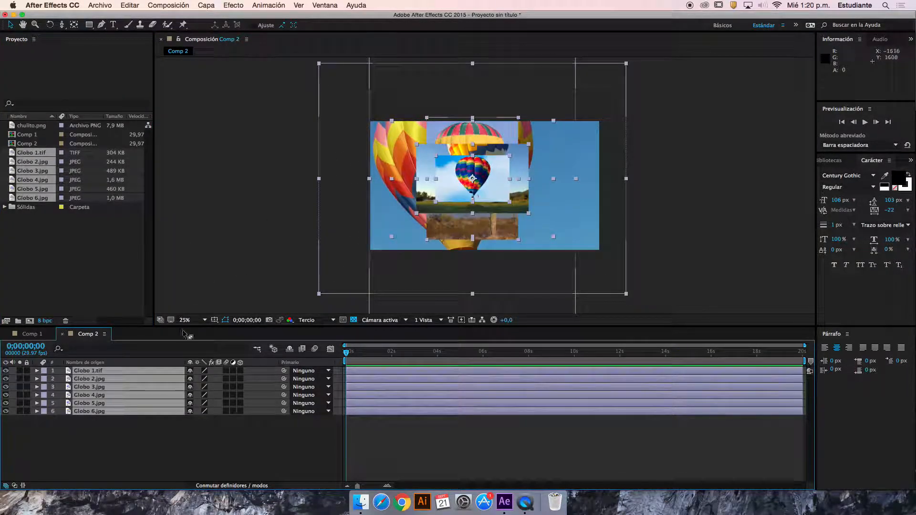
{"action": "left_click", "coordinate": [164, 439]}
{"action": "left_click", "coordinate": [131, 372]}
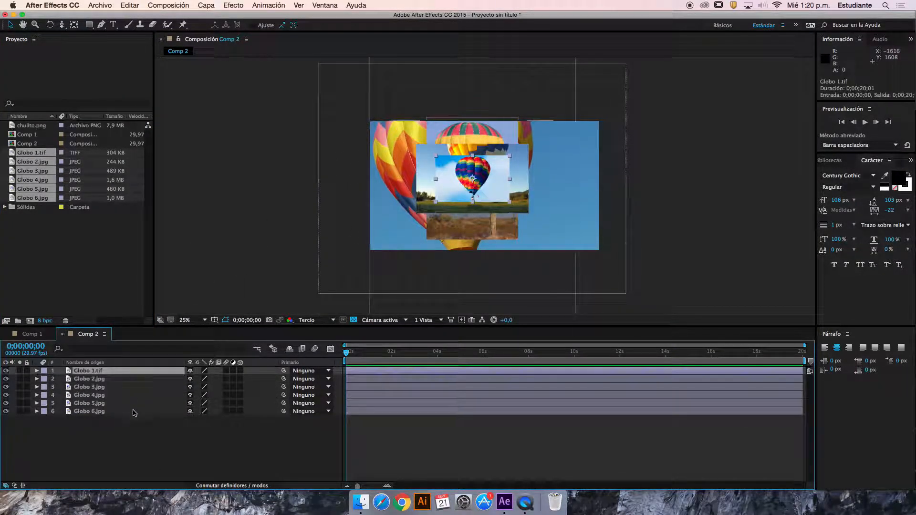
Move Globo 1.tif outside the frame to its right, then shift Globo 4.jpg left and scale it to 42%
{"action": "left_click_drag", "start_coordinate": [481, 198], "coordinate": [712, 186]}
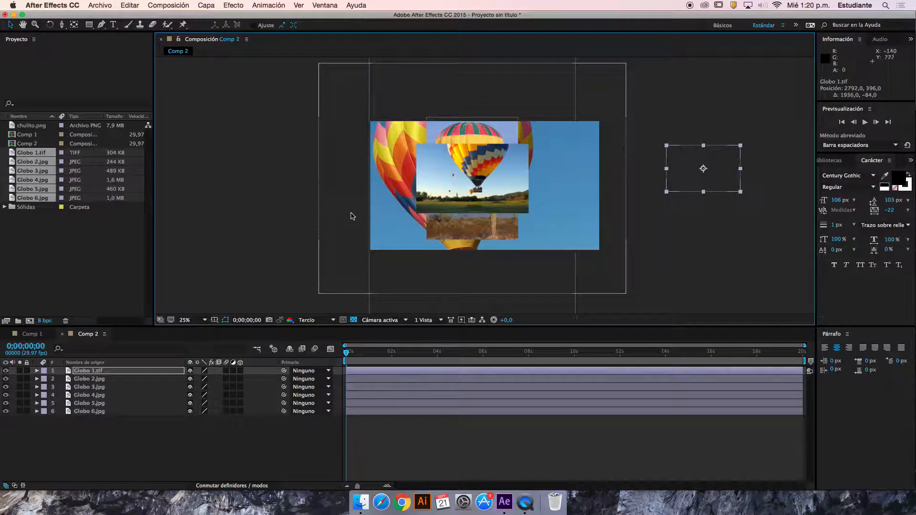
{"action": "left_click_drag", "start_coordinate": [353, 217], "coordinate": [278, 204]}
{"action": "key", "text": "s"}
{"action": "left_click_drag", "start_coordinate": [205, 403], "coordinate": [169, 406]}
Scale Globo 6.jpg to 42% and move it to the right part of the composition
{"action": "left_click", "coordinate": [184, 419]}
{"action": "key", "text": "s"}
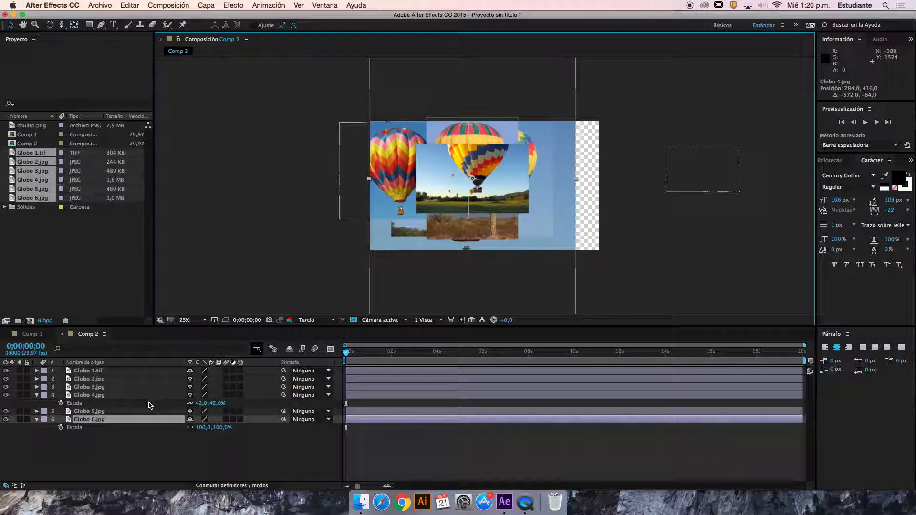
{"action": "left_click_drag", "start_coordinate": [209, 428], "coordinate": [178, 429]}
{"action": "left_click_drag", "start_coordinate": [480, 216], "coordinate": [583, 221]}
Move Globo 4.jpg beyond the frame's left edge and place Globo 2.jpg, reduced in size, beside it at about -92, 296
{"action": "left_click_drag", "start_coordinate": [373, 185], "coordinate": [295, 196]}
{"action": "left_click_drag", "start_coordinate": [440, 163], "coordinate": [370, 228]}
{"action": "left_click_drag", "start_coordinate": [308, 196], "coordinate": [228, 196]}
{"action": "left_click_drag", "start_coordinate": [400, 233], "coordinate": [373, 158]}
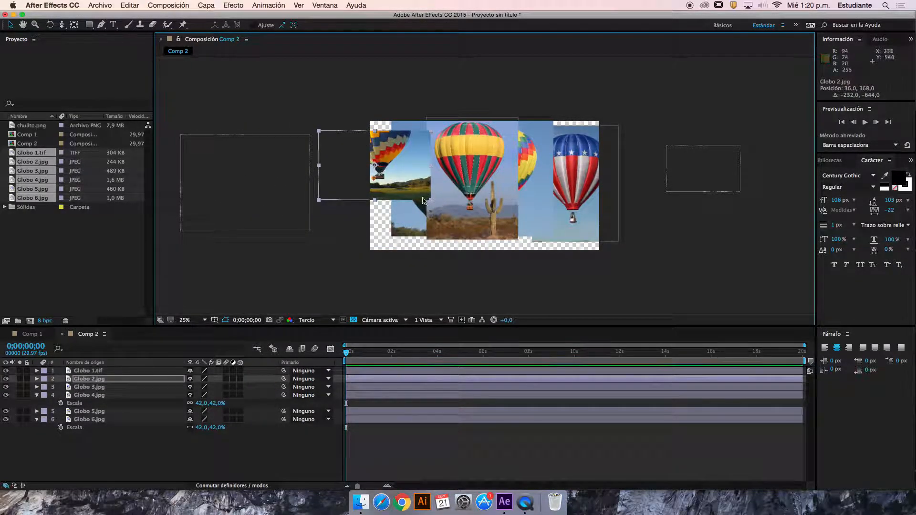
{"action": "left_click_drag", "start_coordinate": [432, 203], "coordinate": [374, 163]}
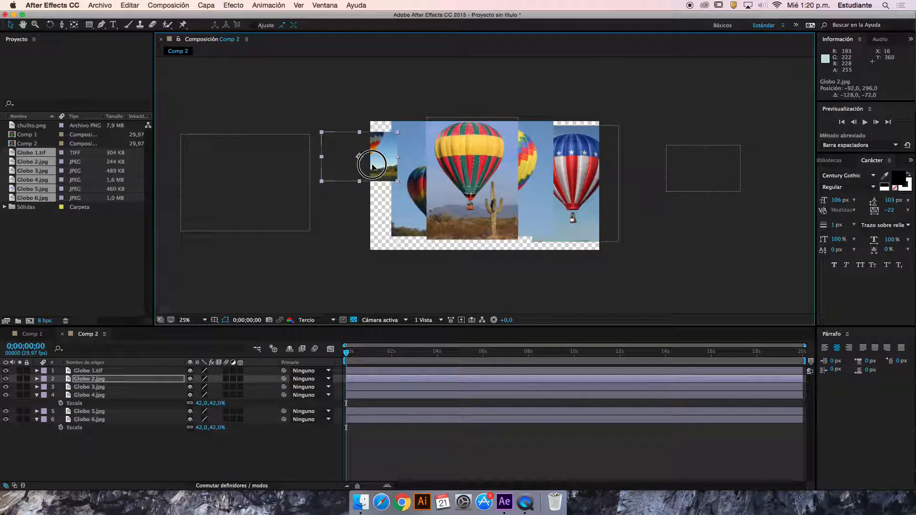
Shrink Globo 5.jpg to the width of Globo 2.jpg and place it directly below that image
{"action": "left_click_drag", "start_coordinate": [411, 211], "coordinate": [343, 225]}
{"action": "left_click_drag", "start_coordinate": [477, 257], "coordinate": [403, 234]}
{"action": "left_click_drag", "start_coordinate": [382, 223], "coordinate": [378, 219]}
{"action": "left_click_drag", "start_coordinate": [400, 186], "coordinate": [398, 186]}
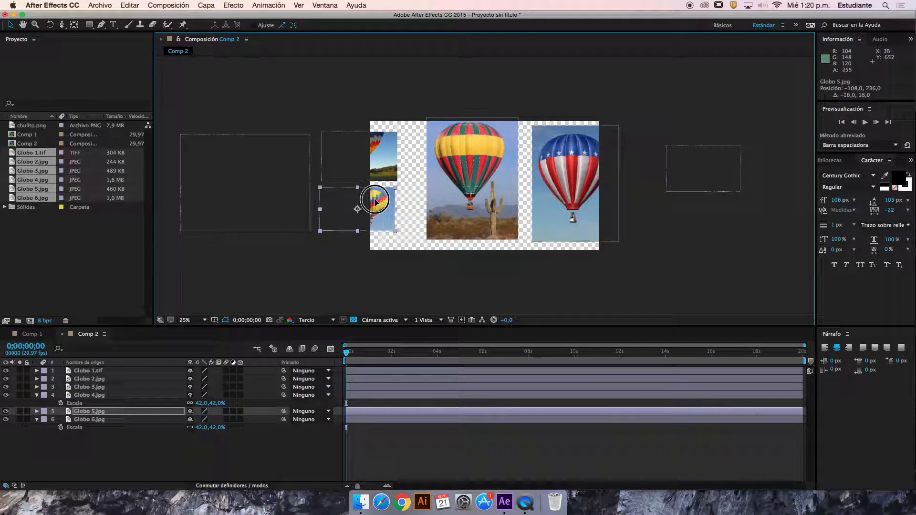
Scale Globo 3.jpg down to the height of the two stacked images and place it beside them at about 564, 512
{"action": "left_click_drag", "start_coordinate": [489, 192], "coordinate": [466, 198]}
{"action": "left_click_drag", "start_coordinate": [495, 246], "coordinate": [486, 233]}
{"action": "left_click_drag", "start_coordinate": [446, 198], "coordinate": [435, 199]}
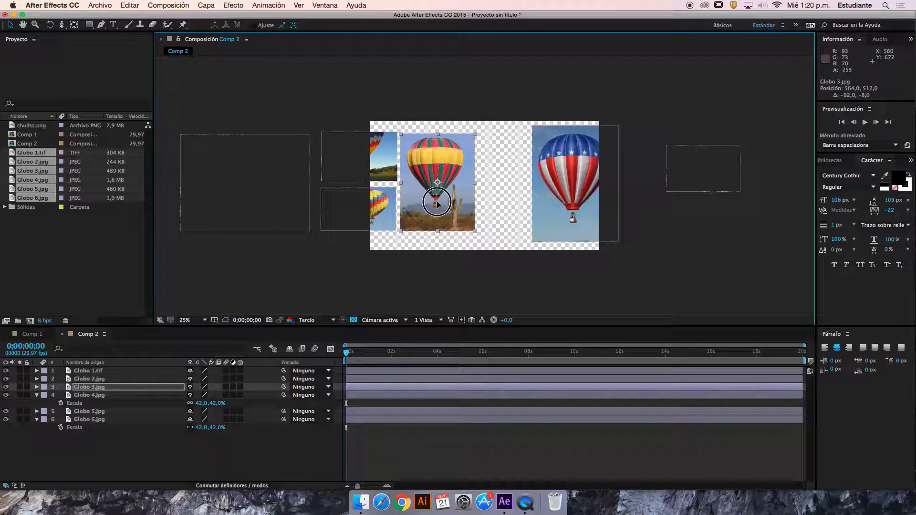
Scale Globo 6.jpg to 34% and align it just right of Globo 3.jpg
{"action": "left_click_drag", "start_coordinate": [551, 206], "coordinate": [498, 199]}
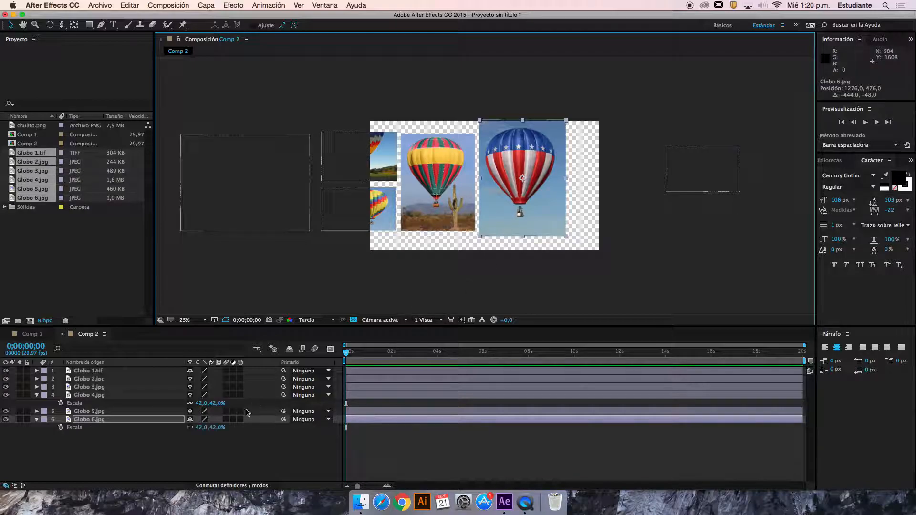
{"action": "left_click_drag", "start_coordinate": [215, 428], "coordinate": [211, 433]}
{"action": "left_click_drag", "start_coordinate": [534, 191], "coordinate": [524, 199]}
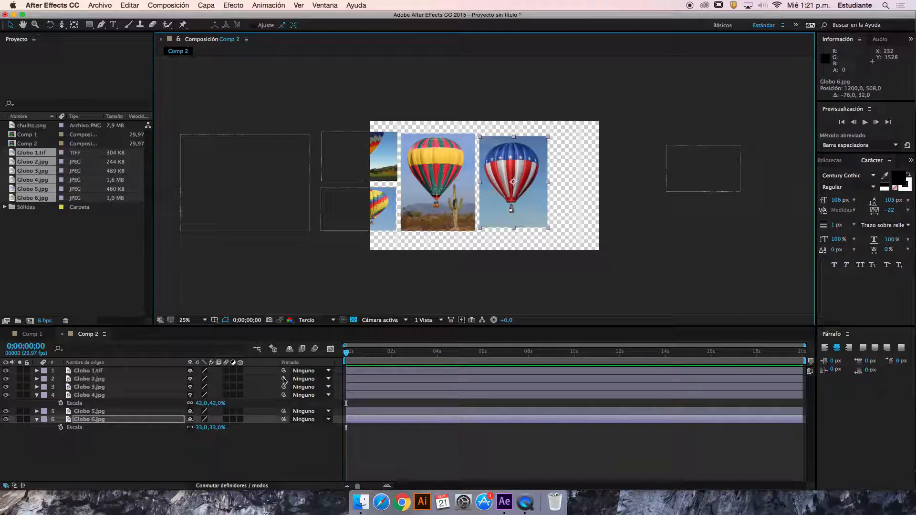
{"action": "left_click", "coordinate": [220, 432]}
{"action": "left_click_drag", "start_coordinate": [220, 433], "coordinate": [222, 431]}
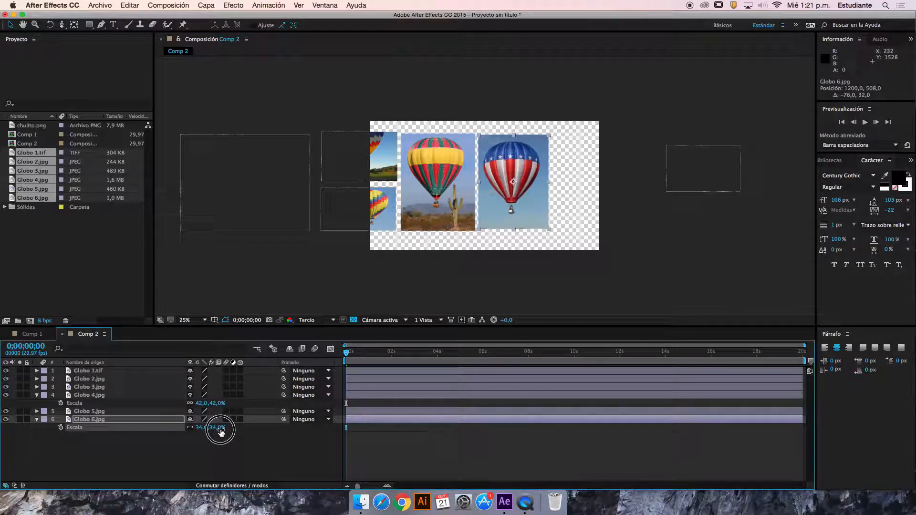
{"action": "left_click_drag", "start_coordinate": [513, 196], "coordinate": [516, 196]}
Scale Globo 1.tif to 200% and place it right of Globo 6.jpg at about 2184, 496
{"action": "left_click_drag", "start_coordinate": [689, 174], "coordinate": [585, 184]}
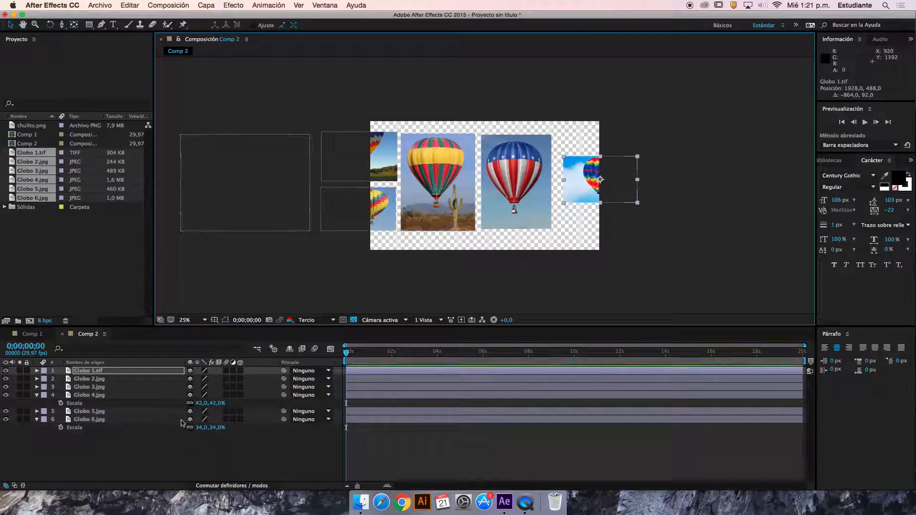
{"action": "key", "text": "s"}
{"action": "left_click_drag", "start_coordinate": [210, 382], "coordinate": [268, 381]}
{"action": "left_click_drag", "start_coordinate": [567, 178], "coordinate": [600, 181]}
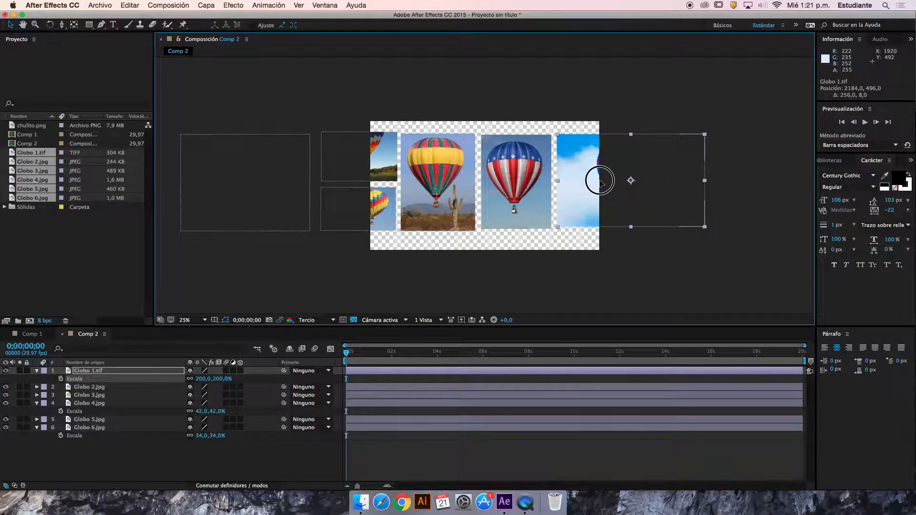
Select all six balloon images and shift them together about 816 px to the right
{"action": "left_click", "coordinate": [449, 271]}
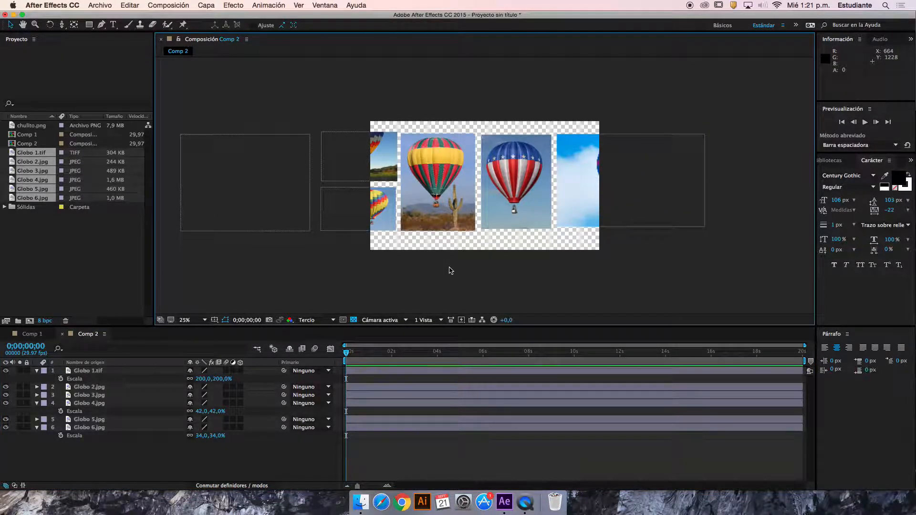
{"action": "left_click_drag", "start_coordinate": [243, 108], "coordinate": [663, 259]}
{"action": "left_click_drag", "start_coordinate": [436, 185], "coordinate": [468, 184]}
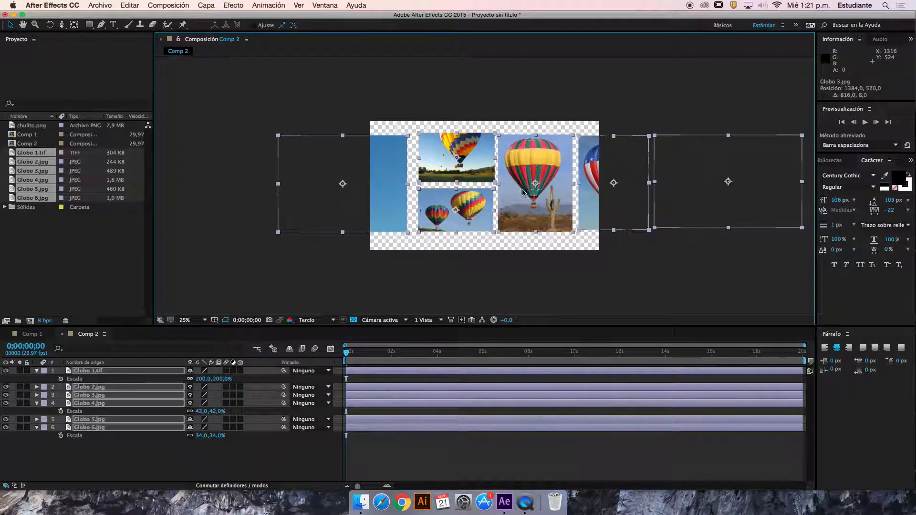
Deselect the layers and collapse the Scale properties of Globo 1.tif, Globo 4.jpg and Globo 6.jpg
{"action": "left_click", "coordinate": [268, 454]}
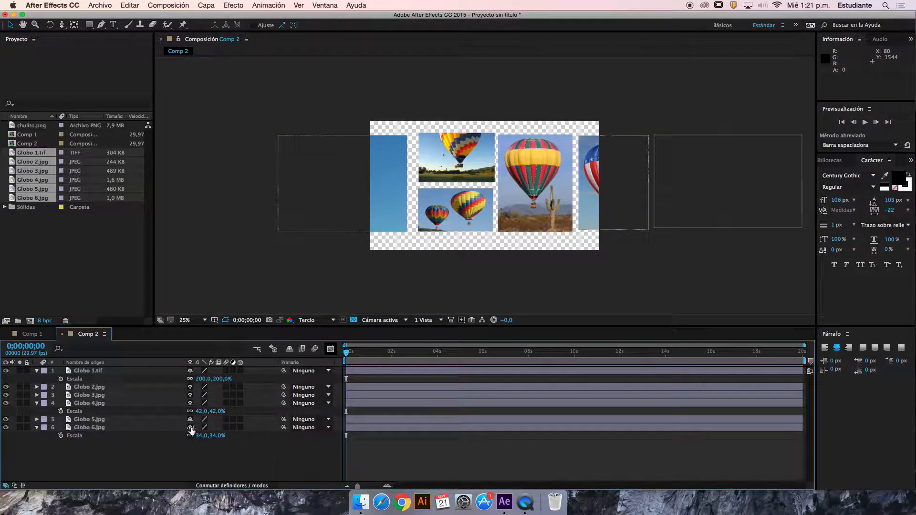
{"action": "left_click", "coordinate": [36, 371]}
{"action": "left_click", "coordinate": [36, 395]}
{"action": "left_click", "coordinate": [37, 412]}
Add a null object to the composition and move it over Globo 3.jpg to about 1464, 460
{"action": "right_click", "coordinate": [100, 443]}
{"action": "mouse_move", "coordinate": [104, 442]}
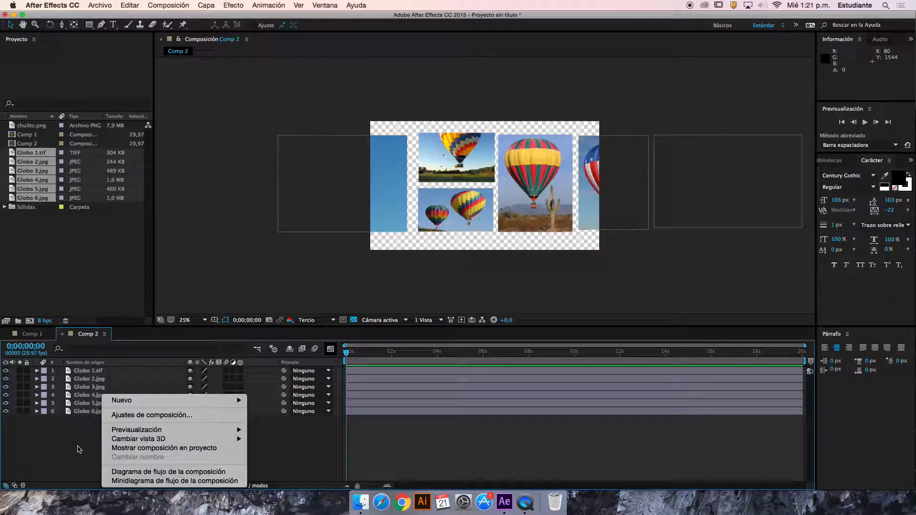
{"action": "mouse_move", "coordinate": [159, 402]}
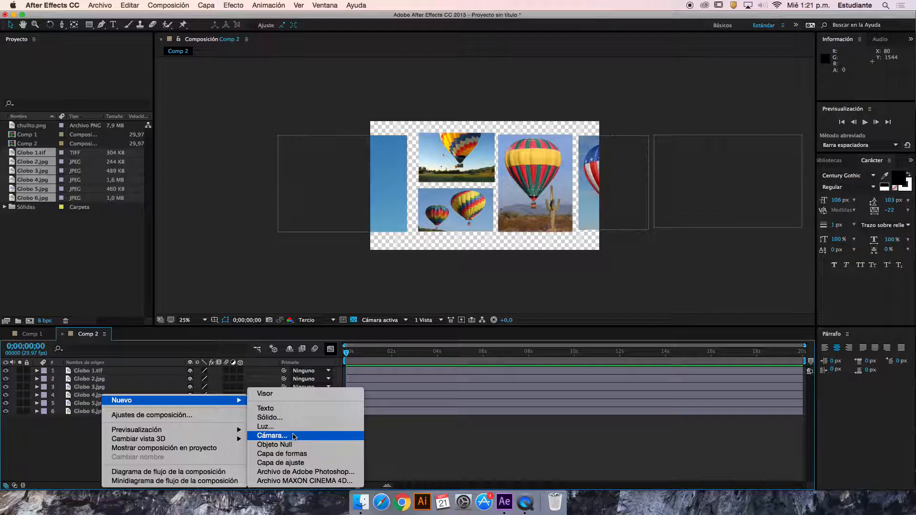
{"action": "left_click", "coordinate": [318, 446]}
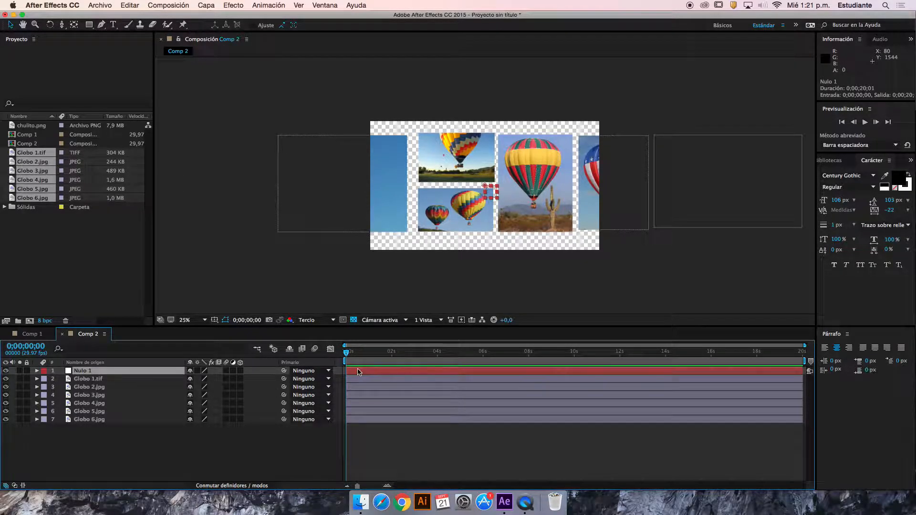
{"action": "left_click_drag", "start_coordinate": [486, 187], "coordinate": [544, 178]}
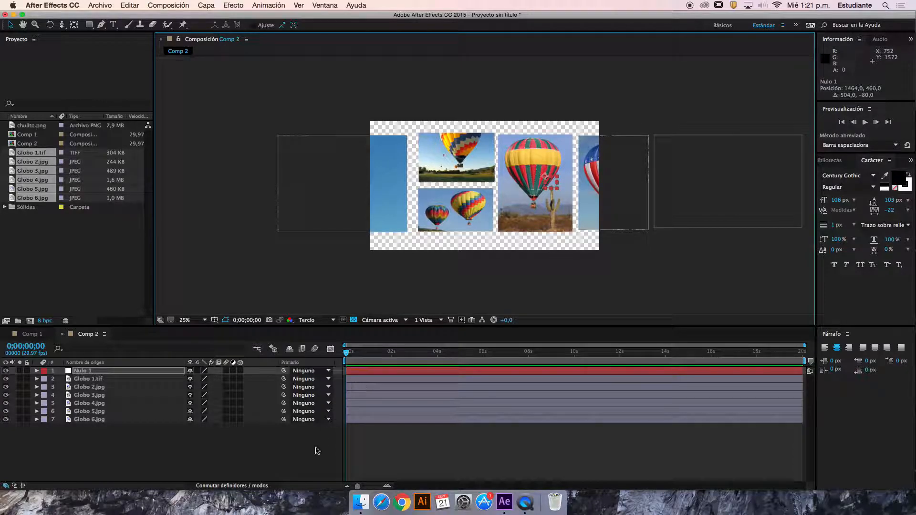
{"action": "left_click", "coordinate": [415, 439]}
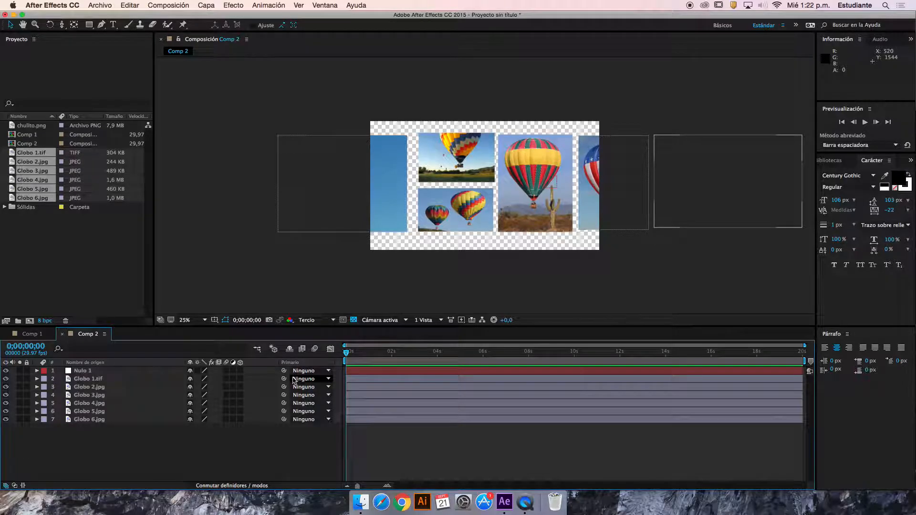
{"action": "left_click", "coordinate": [326, 197]}
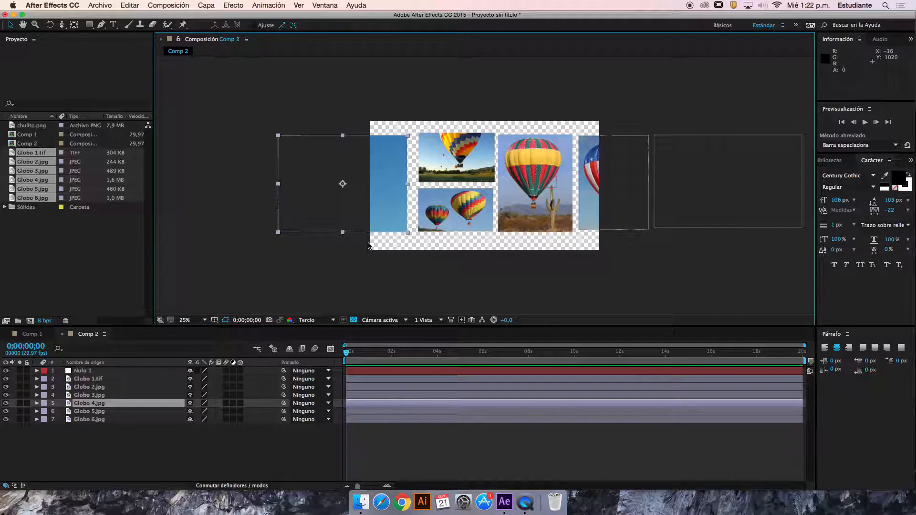
{"action": "left_click", "coordinate": [375, 371]}
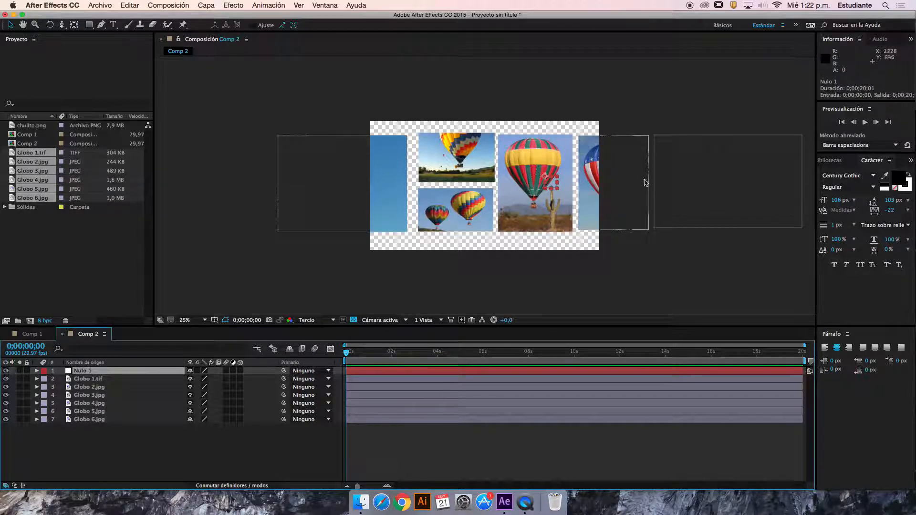
{"action": "left_click", "coordinate": [182, 471]}
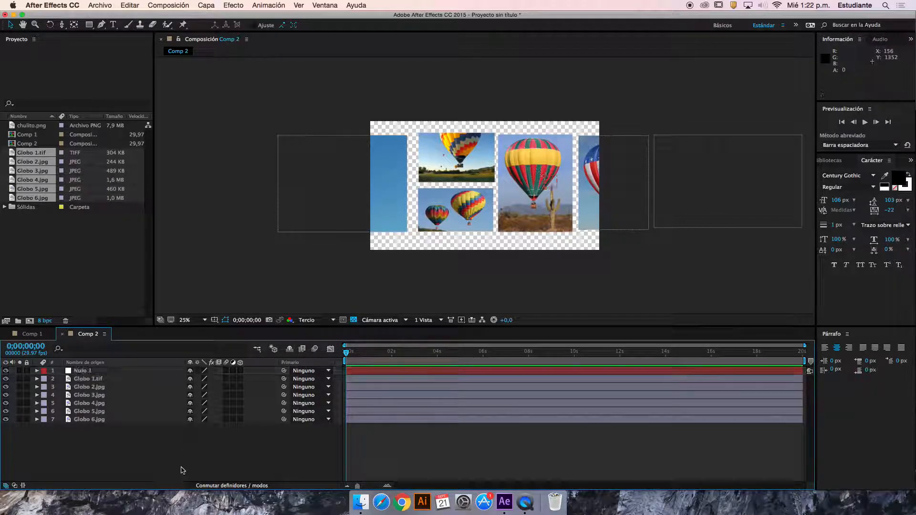
{"action": "left_click", "coordinate": [119, 387]}
{"action": "left_click", "coordinate": [115, 379]}
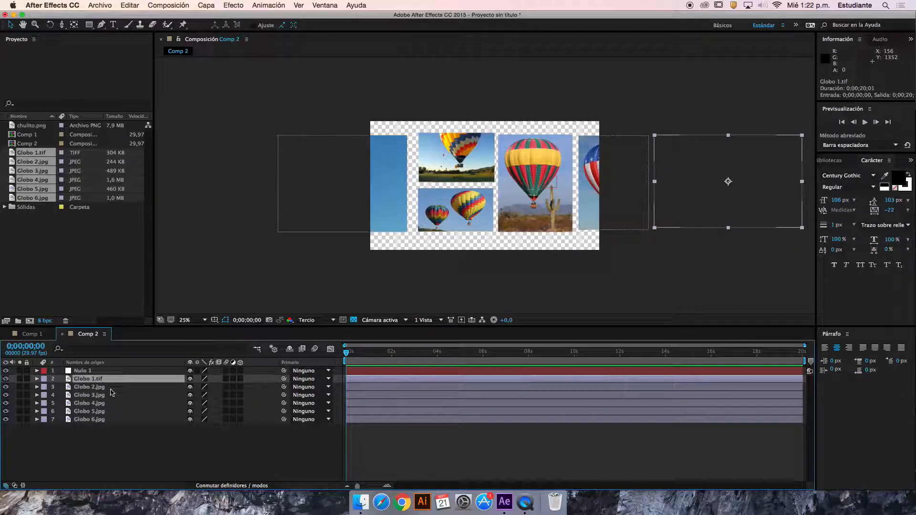
{"action": "left_click", "coordinate": [134, 371]}
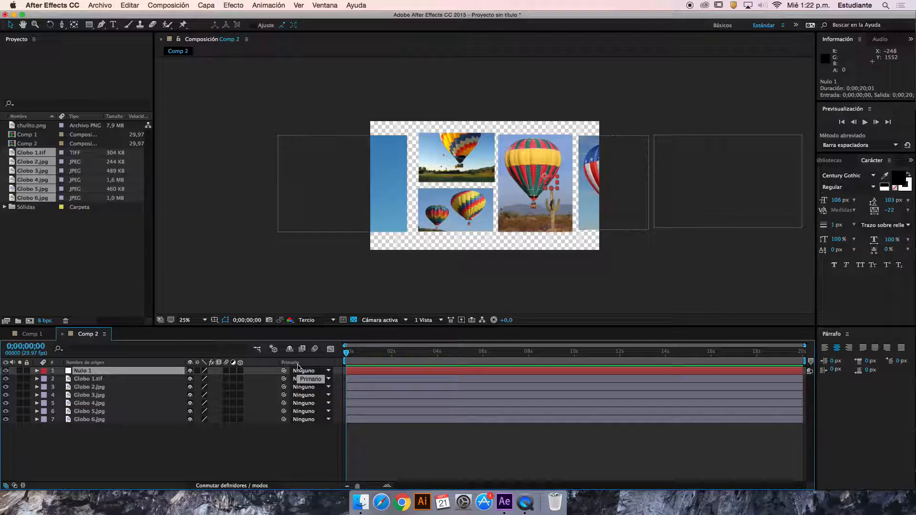
Parent the Globo 1.tif layer to Nulo 1
{"action": "mouse_move", "coordinate": [284, 378]}
{"action": "left_mouse_down"}
{"action": "mouse_move", "coordinate": [285, 413]}
{"action": "mouse_move", "coordinate": [241, 397]}
{"action": "mouse_move", "coordinate": [285, 379]}
{"action": "left_mouse_up"}
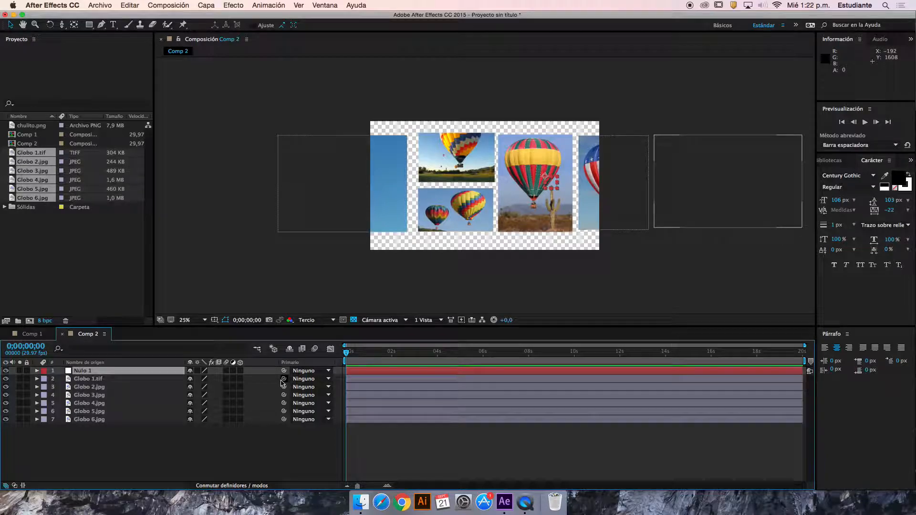
{"action": "left_click", "coordinate": [123, 380]}
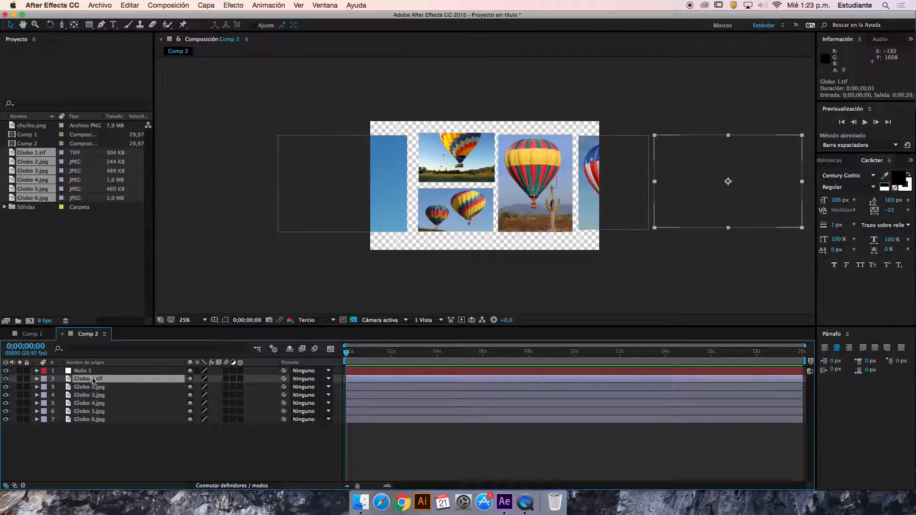
{"action": "left_click_drag", "start_coordinate": [283, 379], "coordinate": [155, 374]}
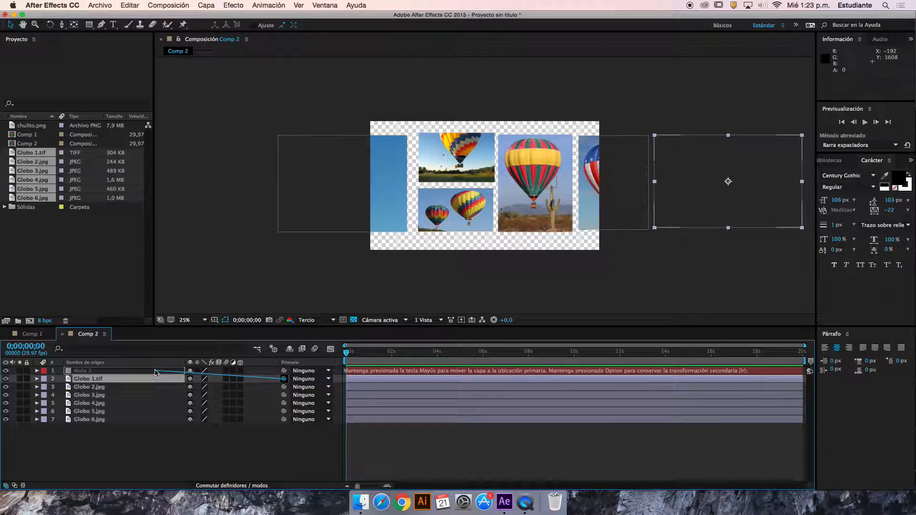
{"action": "left_click", "coordinate": [307, 379]}
{"action": "left_click", "coordinate": [315, 402]}
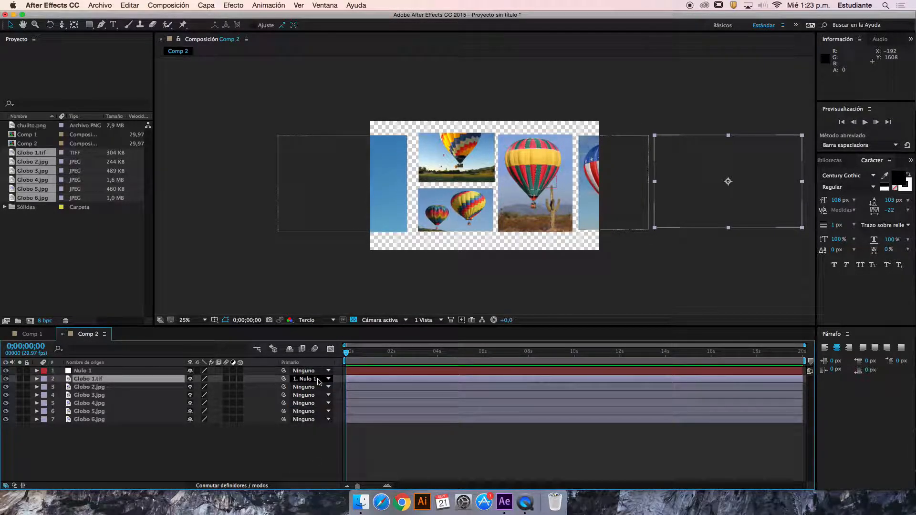
Scale Nulo 1 to 106% to test its effect on Globo 1.tif, and collapse the null's properties
{"action": "left_click", "coordinate": [145, 371]}
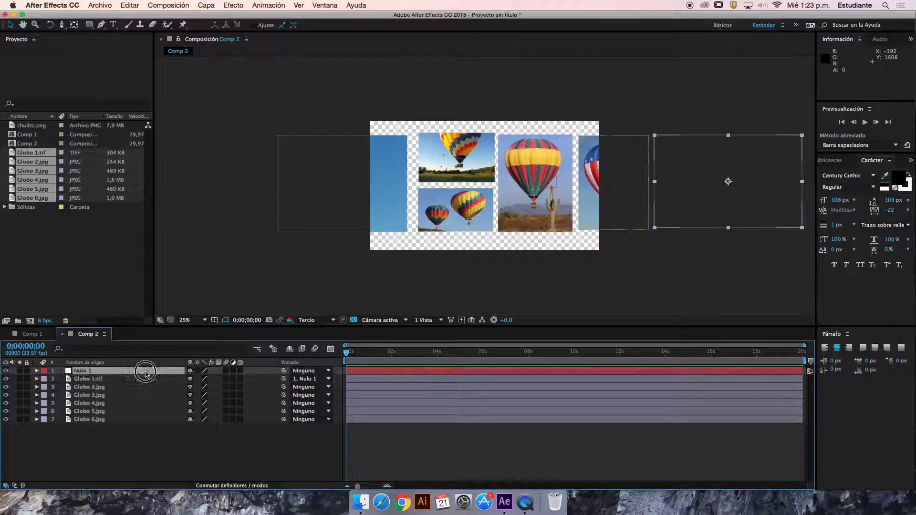
{"action": "key", "text": "s"}
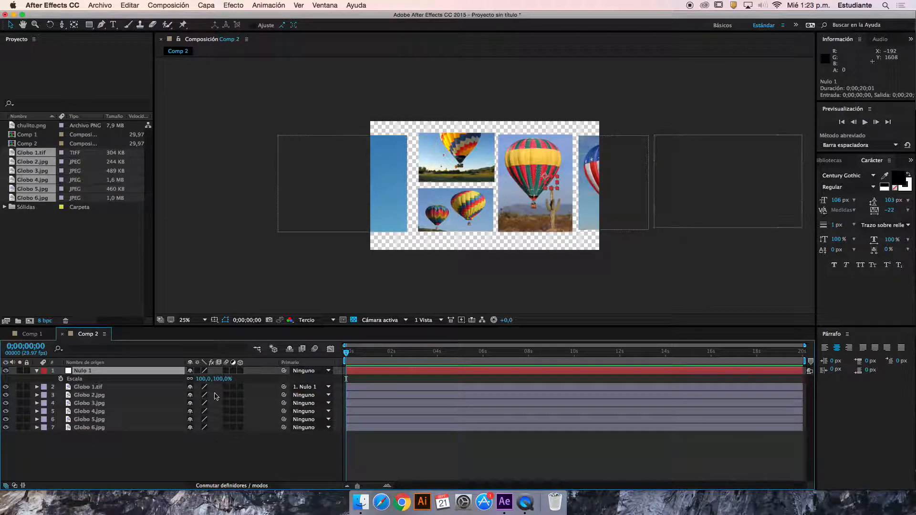
{"action": "mouse_move", "coordinate": [221, 382]}
{"action": "left_mouse_down"}
{"action": "mouse_move", "coordinate": [239, 383]}
{"action": "mouse_move", "coordinate": [194, 381]}
{"action": "mouse_move", "coordinate": [230, 379]}
{"action": "mouse_move", "coordinate": [215, 381]}
{"action": "left_mouse_up"}
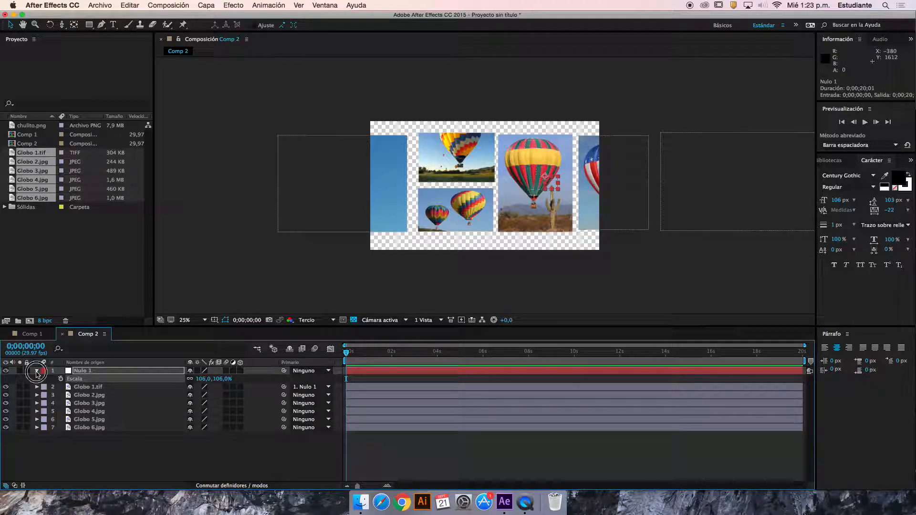
{"action": "left_click", "coordinate": [37, 371]}
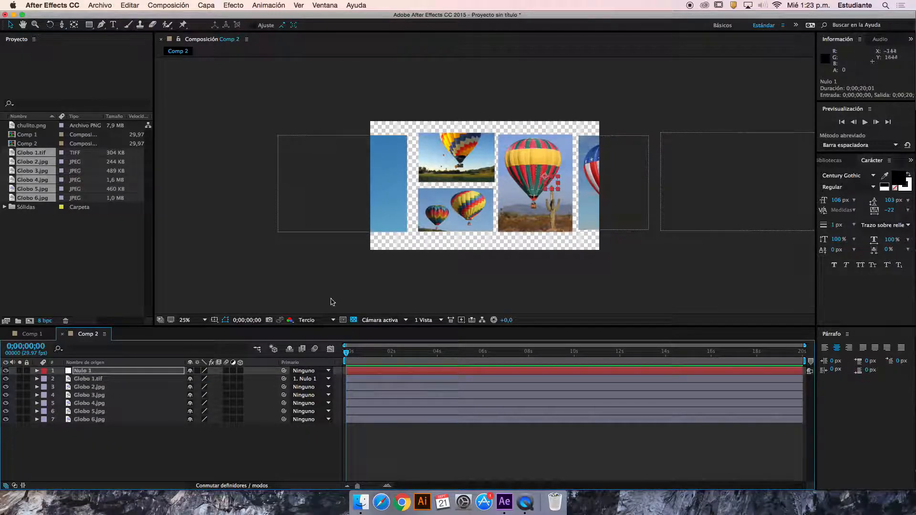
Parent the five layers from Globo 2.jpg to Globo 6.jpg to Nulo 1 together
{"action": "left_click_drag", "start_coordinate": [88, 447], "coordinate": [86, 388]}
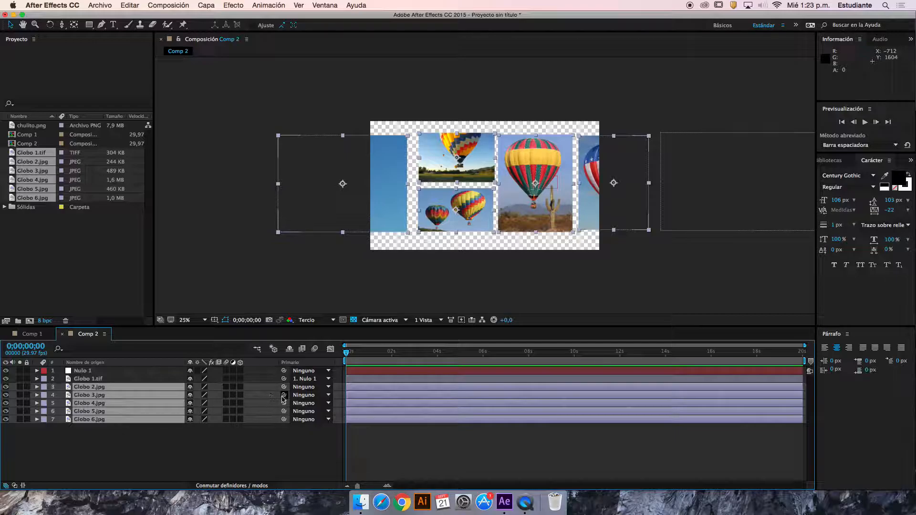
{"action": "left_click_drag", "start_coordinate": [284, 396], "coordinate": [118, 373]}
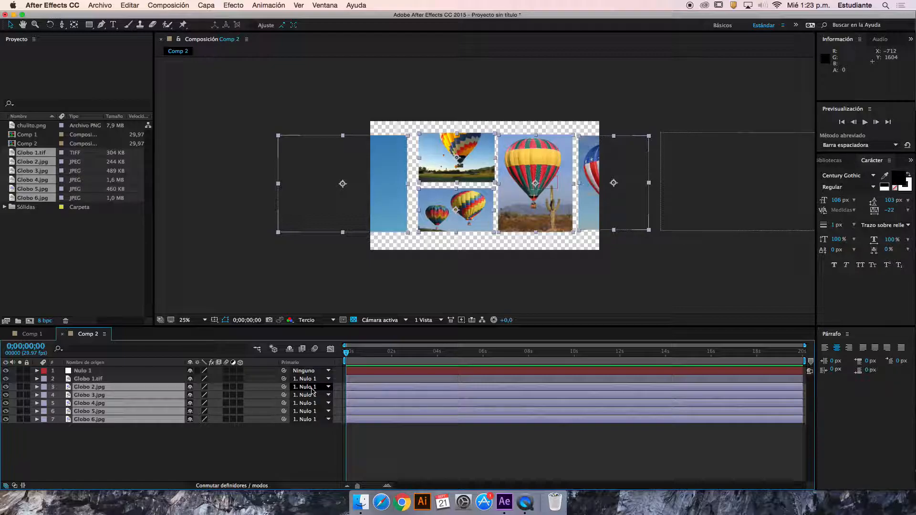
Scale Nulo 1 up slightly to enlarge all the images, and show its Position property with the null at 1306, 505
{"action": "left_click", "coordinate": [146, 373]}
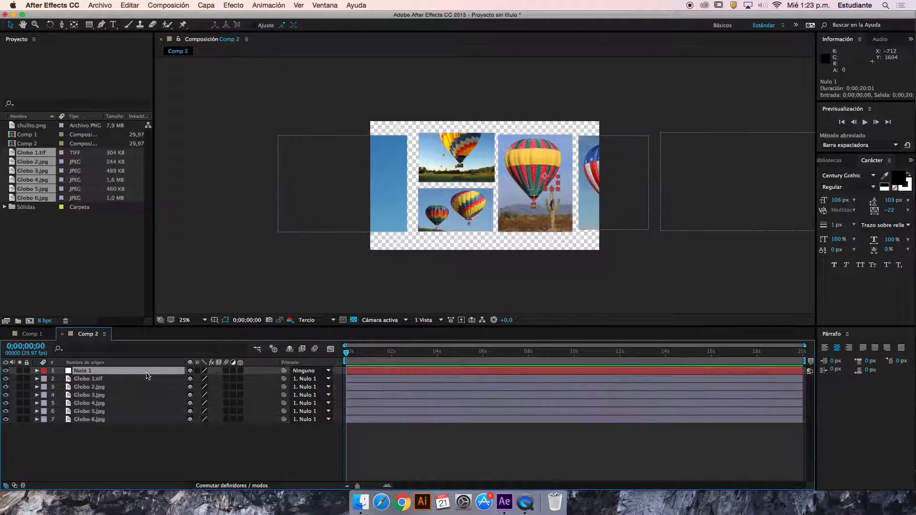
{"action": "key", "text": "s"}
{"action": "left_click_drag", "start_coordinate": [211, 380], "coordinate": [257, 359]}
{"action": "key", "text": "p"}
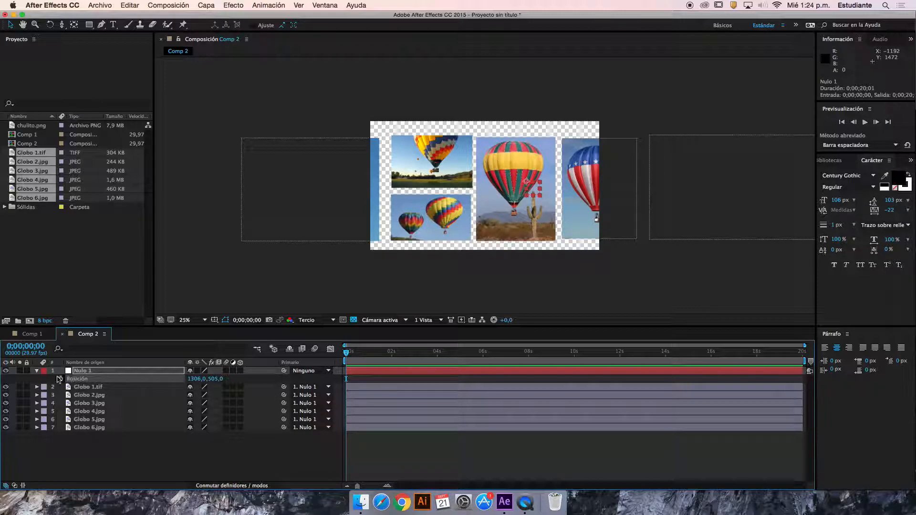
Collapse Nulo 1's properties and inspect the available parent layers for Globo 1.tif, keeping Nulo 1 as its parent
{"action": "left_click", "coordinate": [38, 372]}
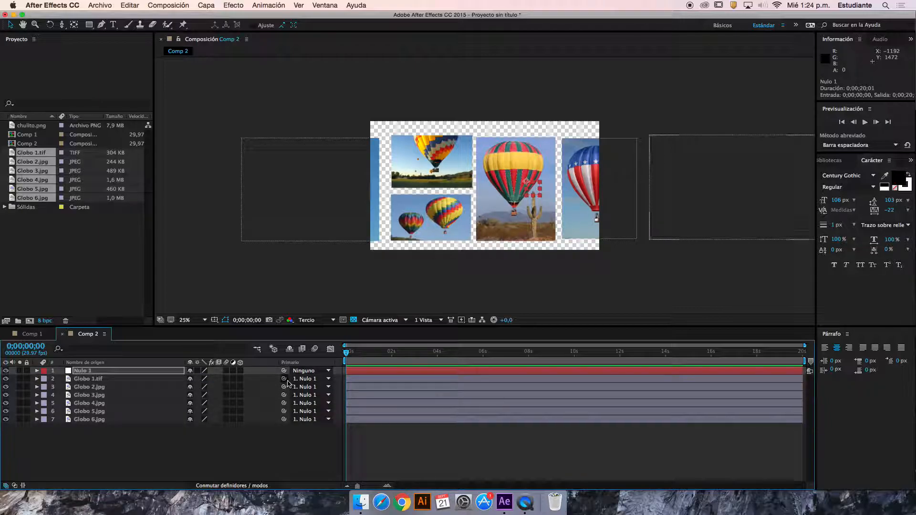
{"action": "left_click", "coordinate": [311, 446]}
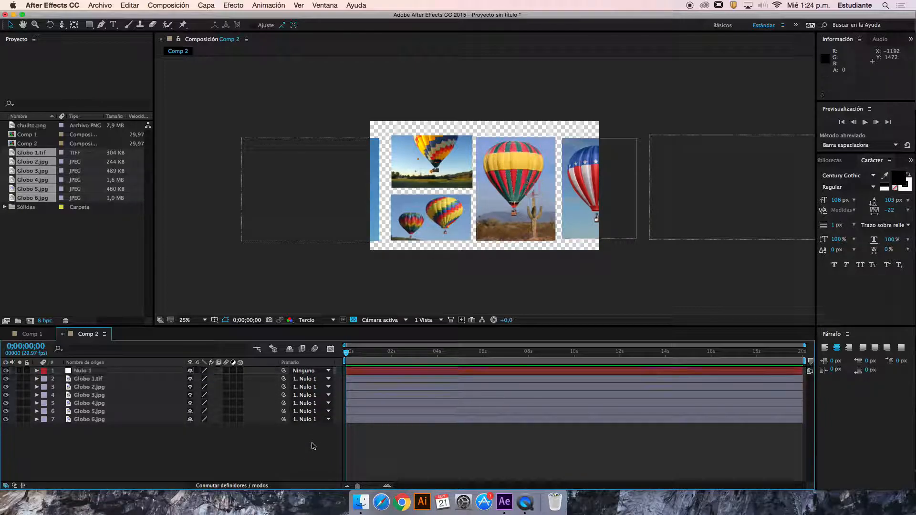
{"action": "left_click", "coordinate": [329, 380]}
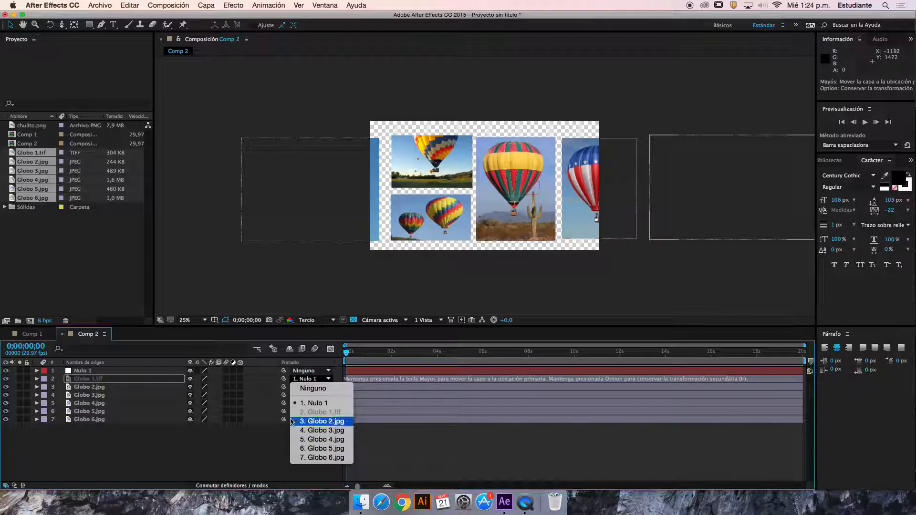
{"action": "left_click", "coordinate": [308, 404]}
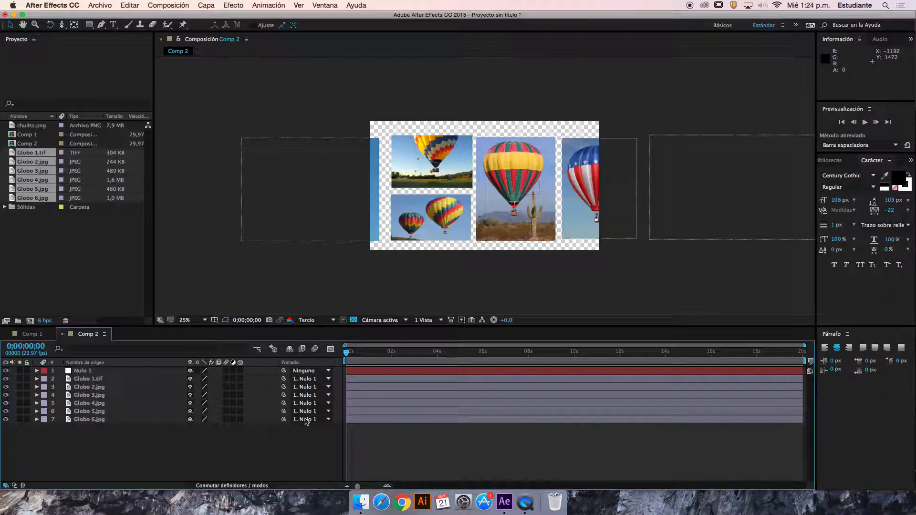
Move the current time to 0;00;03;23 and select individual balloon images in the composition
{"action": "left_click_drag", "start_coordinate": [353, 355], "coordinate": [380, 350]}
{"action": "left_click_drag", "start_coordinate": [382, 351], "coordinate": [434, 353]}
{"action": "left_click", "coordinate": [334, 218]}
{"action": "left_click", "coordinate": [419, 218]}
{"action": "left_click", "coordinate": [442, 169]}
{"action": "left_click", "coordinate": [505, 204]}
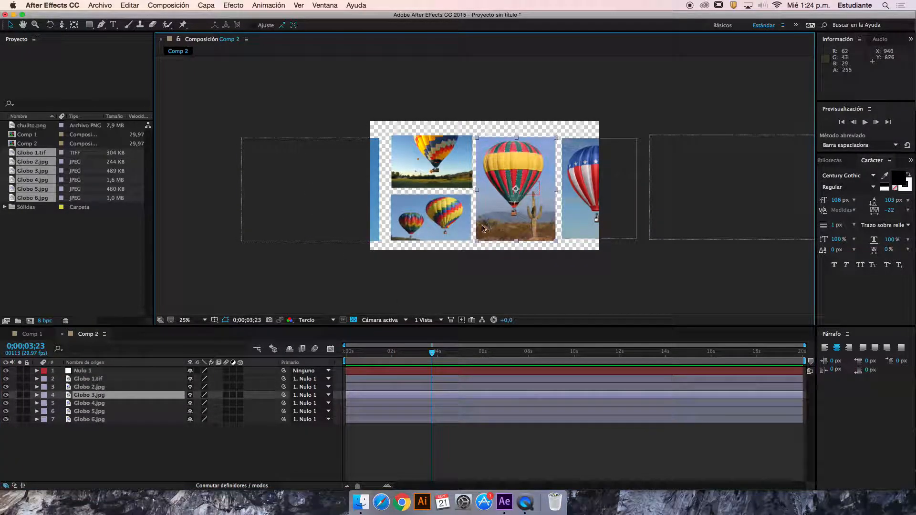
Move Nulo 1 to position 1257, 491 to shift all the images together, and collapse its properties
{"action": "left_click", "coordinate": [341, 201]}
{"action": "left_click", "coordinate": [127, 372]}
{"action": "key", "text": "p"}
{"action": "left_click_drag", "start_coordinate": [214, 378], "coordinate": [148, 352]}
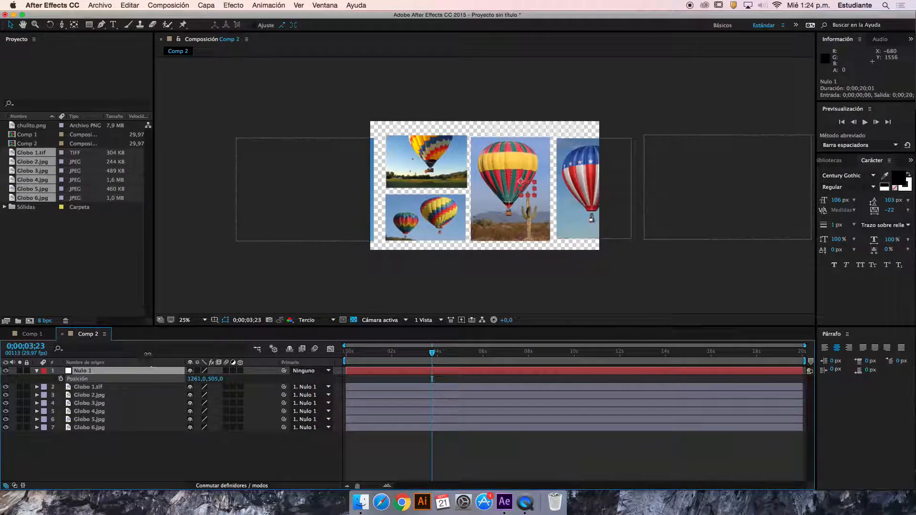
{"action": "left_click_drag", "start_coordinate": [215, 377], "coordinate": [184, 376]}
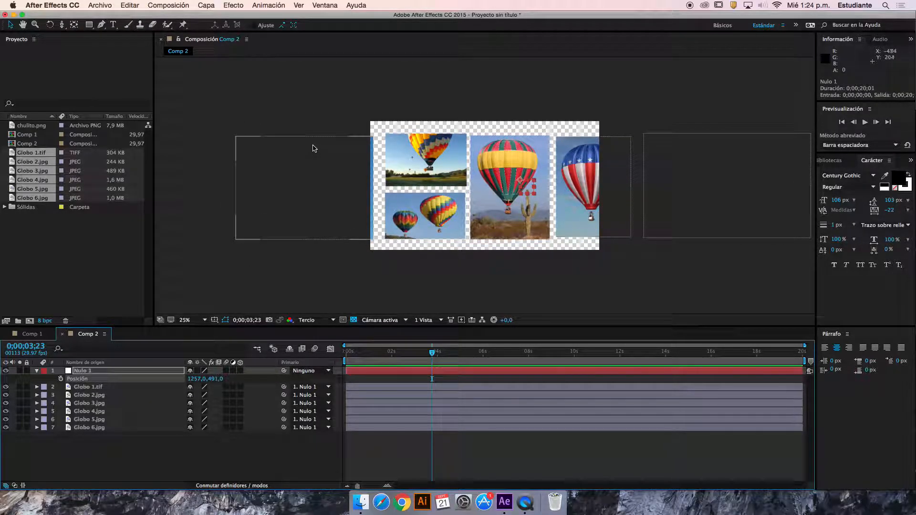
{"action": "left_click", "coordinate": [37, 372]}
Add a Scale keyframe at 0;00;03;23 to all six layers from Globo 1.tif to Globo 6.jpg
{"action": "left_click_drag", "start_coordinate": [136, 434], "coordinate": [96, 380]}
{"action": "key", "text": "s"}
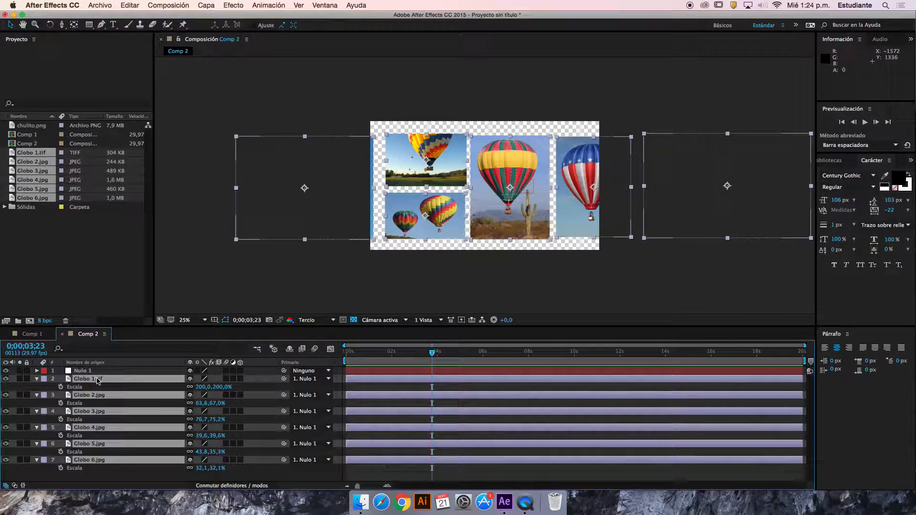
{"action": "left_click", "coordinate": [61, 420]}
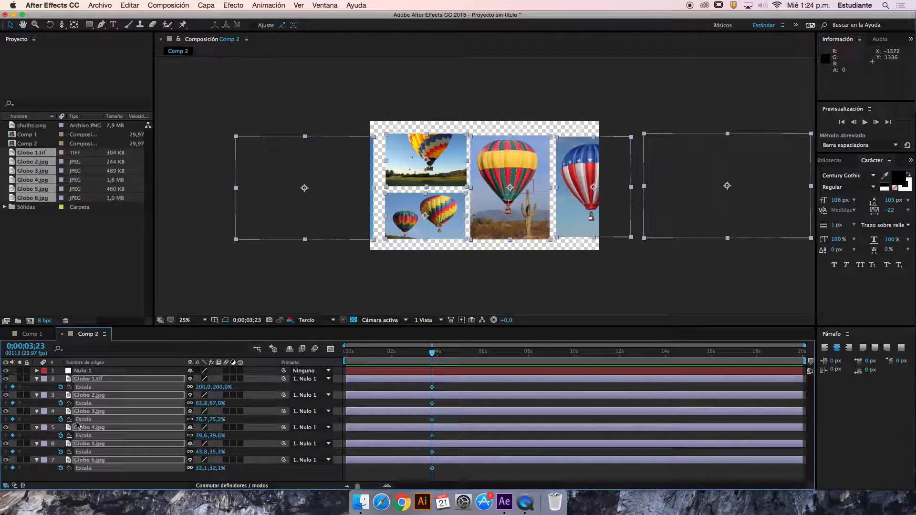
At 0;00;02;01, set the scale of Globo 3.jpg, Globo 2.jpg and Globo 1.tif to 0%
{"action": "left_click_drag", "start_coordinate": [412, 353], "coordinate": [392, 352]}
{"action": "left_click", "coordinate": [328, 300]}
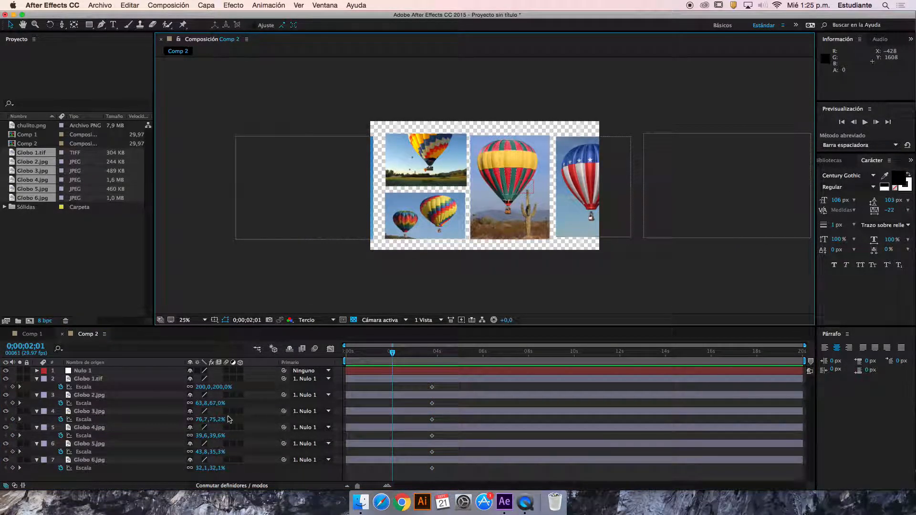
{"action": "left_click", "coordinate": [203, 419]}
{"action": "type", "text": "0"}
{"action": "left_click", "coordinate": [199, 404]}
{"action": "type", "text": "0,0,0"}
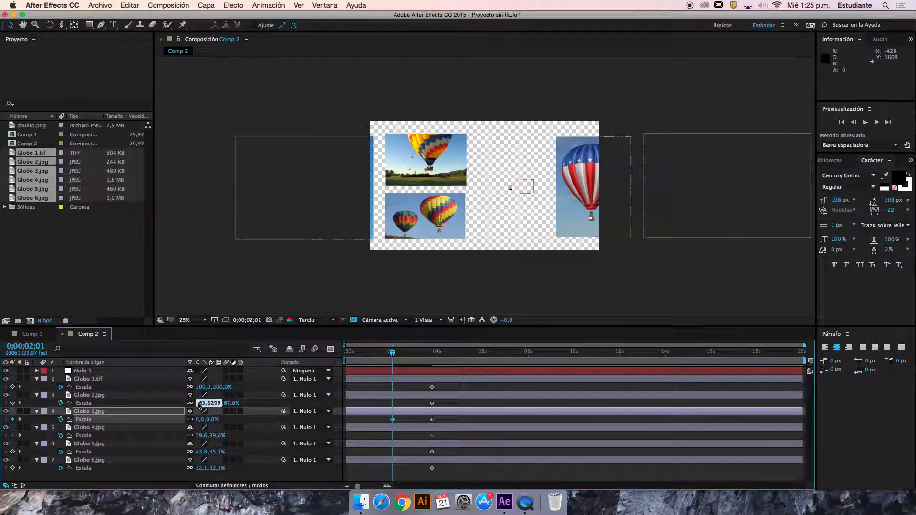
{"action": "left_click", "coordinate": [199, 387]}
{"action": "type", "text": "0"}
Set the scale of Globo 4.jpg, Globo 5.jpg and Globo 6.jpg to 0% at 0;00;02;01
{"action": "left_click", "coordinate": [202, 436]}
{"action": "type", "text": "0"}
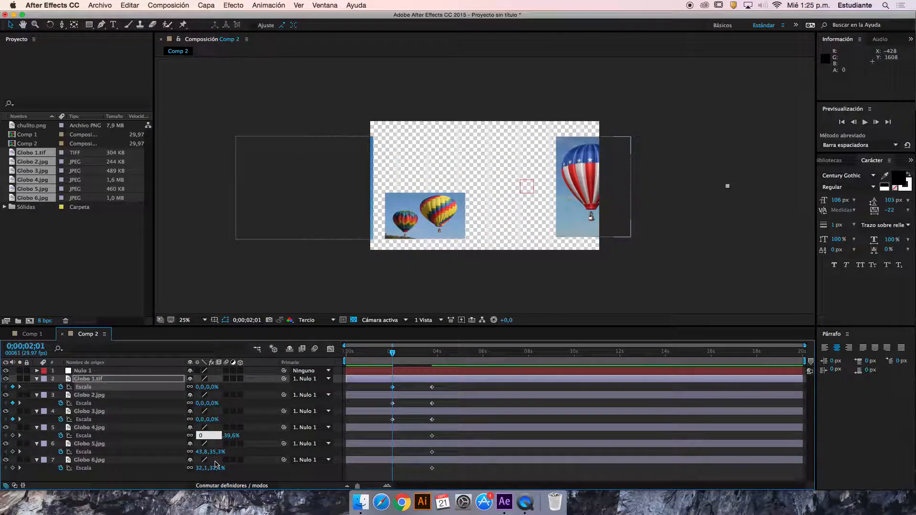
{"action": "left_click", "coordinate": [201, 452]}
{"action": "type", "text": "0"}
{"action": "left_click", "coordinate": [202, 468]}
{"action": "type", "text": "0"}
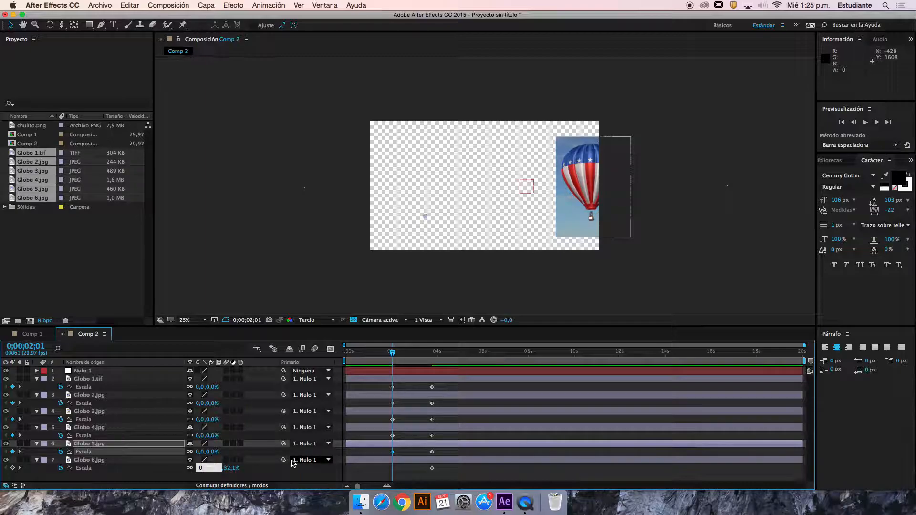
{"action": "left_click", "coordinate": [405, 474]}
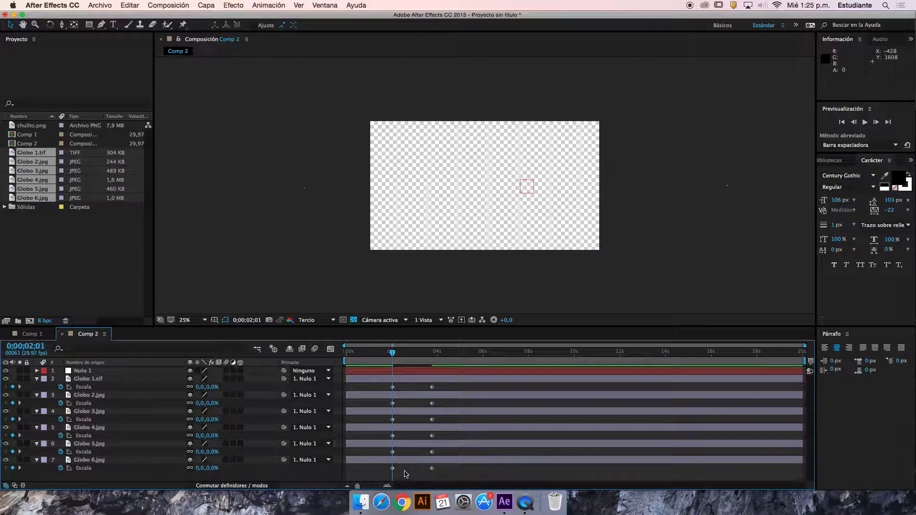
Shift the 0% scale keyframes of the Globo layers to staggered later times, keeping Globo 4.jpg's at 0;00;02;01
{"action": "double_click", "coordinate": [393, 387]}
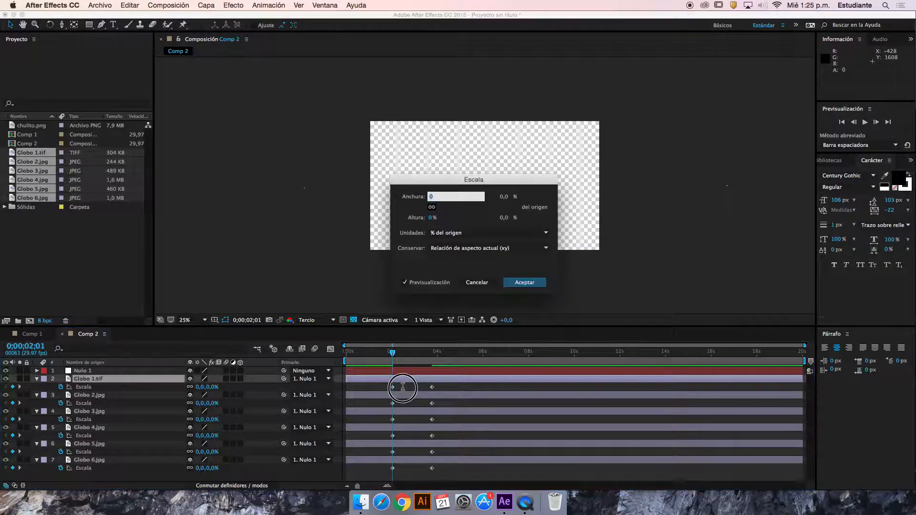
{"action": "left_click", "coordinate": [469, 286]}
{"action": "left_click_drag", "start_coordinate": [392, 388], "coordinate": [401, 420]}
{"action": "left_click_drag", "start_coordinate": [393, 453], "coordinate": [401, 469]}
Preview the staggered scale animation, moving the start back to 0;00;01;15
{"action": "left_click_drag", "start_coordinate": [393, 352], "coordinate": [388, 355]}
{"action": "key", "text": "space"}
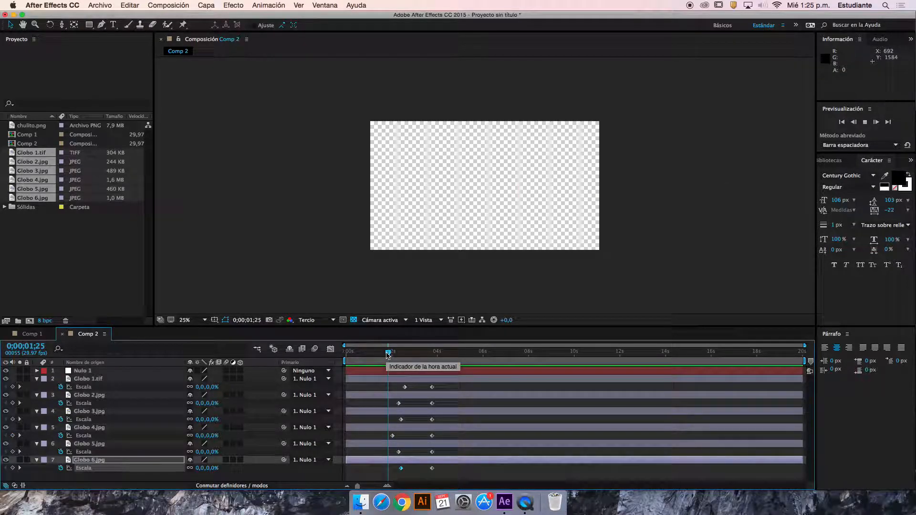
{"action": "left_click", "coordinate": [387, 354]}
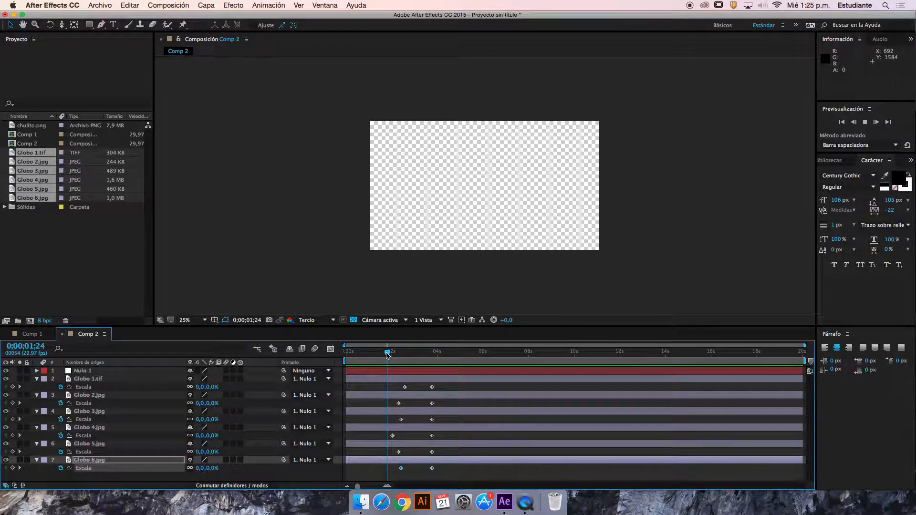
{"action": "left_click", "coordinate": [387, 354]}
{"action": "mouse_move", "coordinate": [388, 353]}
{"action": "left_mouse_down"}
{"action": "mouse_move", "coordinate": [421, 353]}
{"action": "mouse_move", "coordinate": [381, 353]}
{"action": "left_mouse_up"}
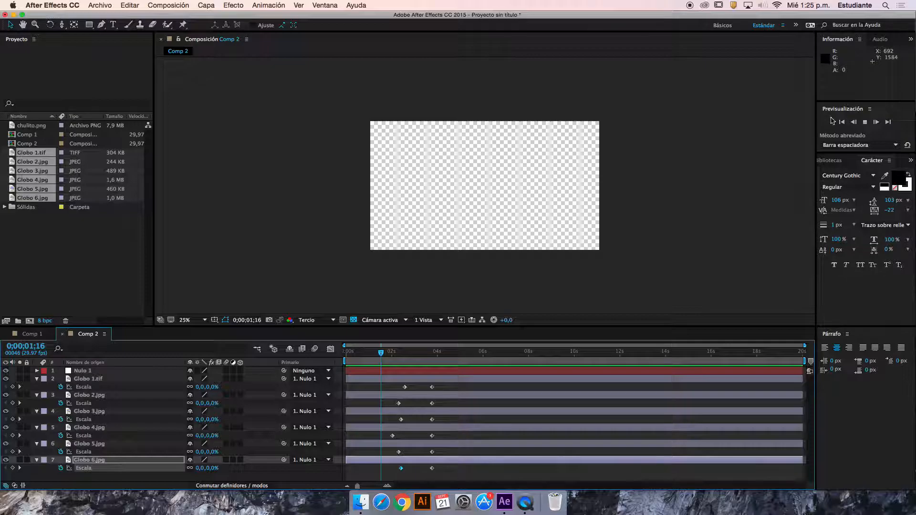
{"action": "left_click", "coordinate": [866, 123]}
{"action": "left_click", "coordinate": [866, 123]}
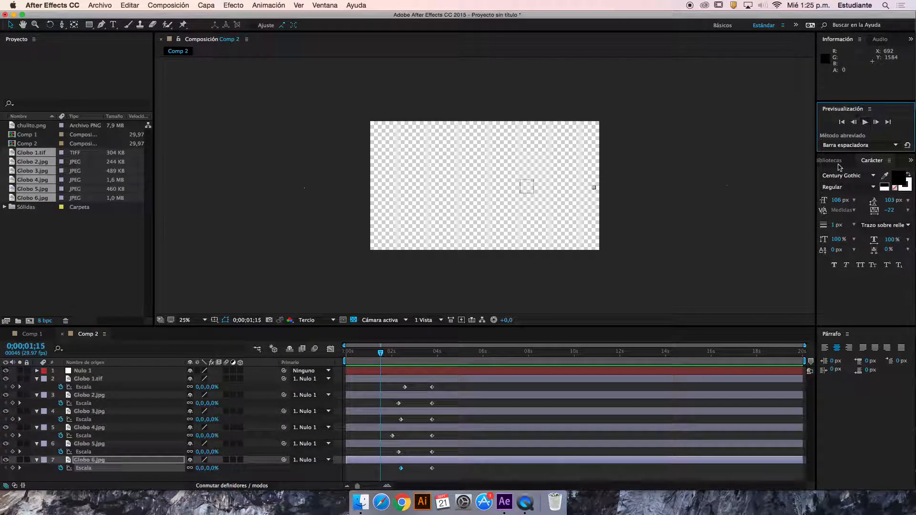
Lower the composition's preview resolution to a quarter (Cuarto) and preview again from 0;00;00;21
{"action": "left_click", "coordinate": [329, 319]}
{"action": "left_click", "coordinate": [344, 371]}
{"action": "left_click_drag", "start_coordinate": [381, 353], "coordinate": [362, 354]}
{"action": "key", "text": "space"}
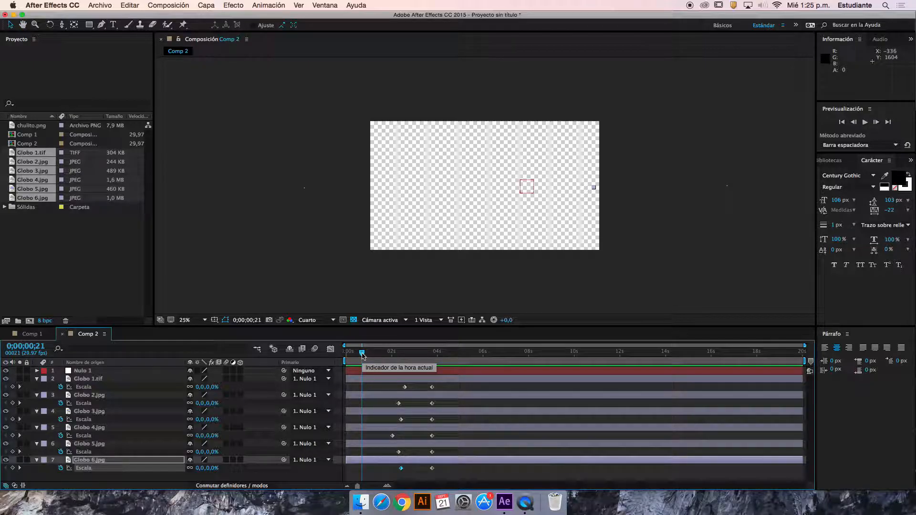
{"action": "key", "text": "space"}
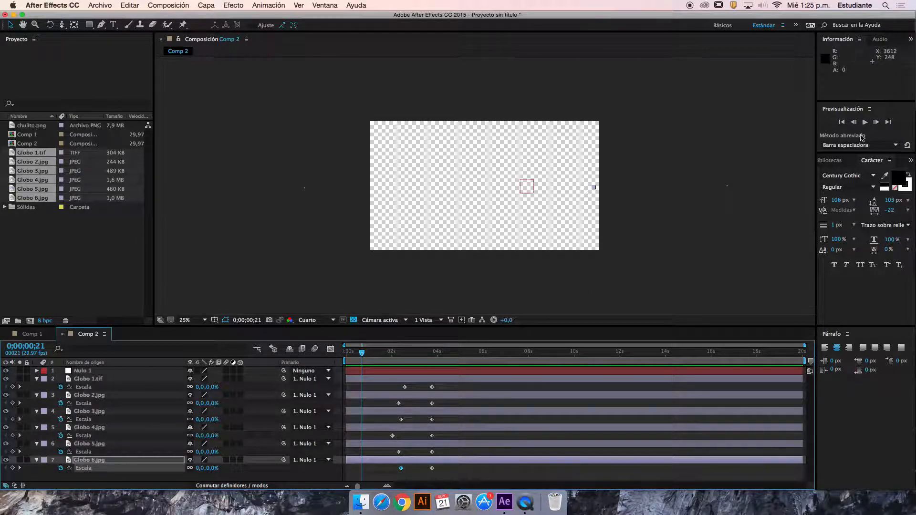
Enlarge the preview settings area and check its shortcut options, keeping Barra espaciadora
{"action": "left_click_drag", "start_coordinate": [857, 153], "coordinate": [863, 209]}
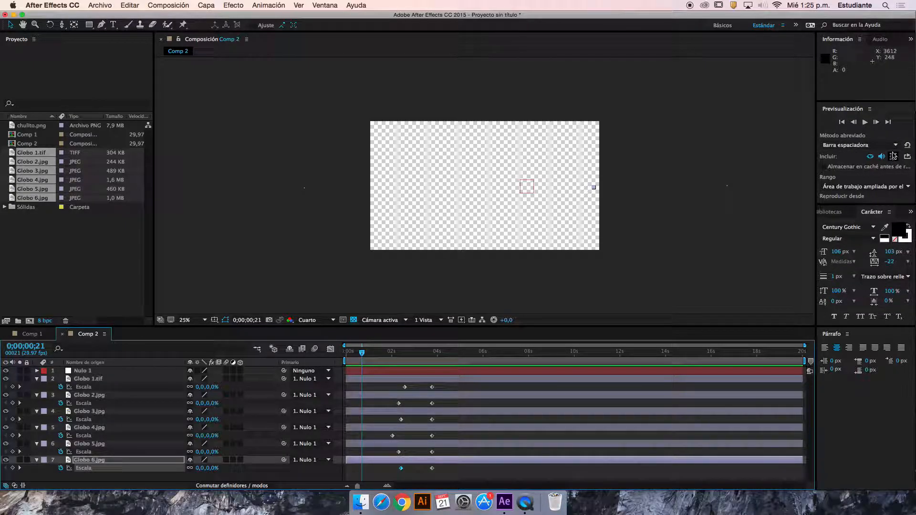
{"action": "left_click_drag", "start_coordinate": [816, 150], "coordinate": [784, 149]}
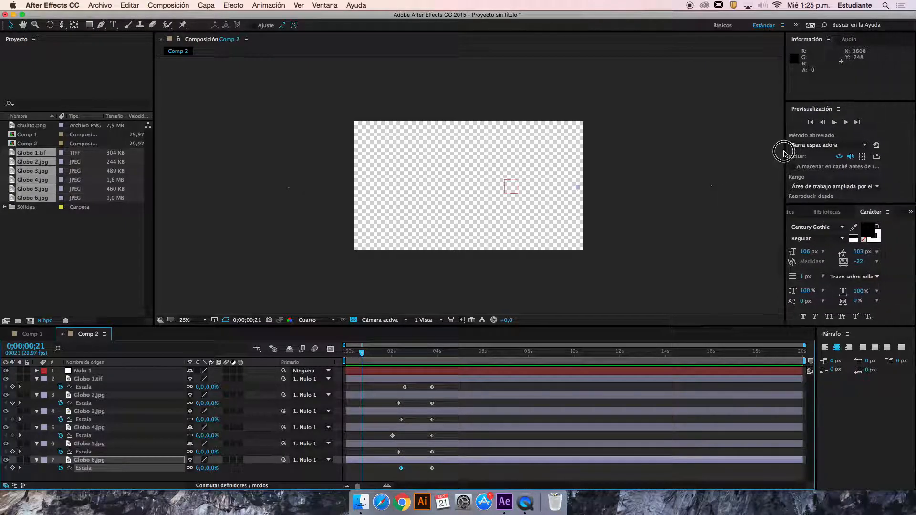
{"action": "left_click", "coordinate": [858, 146]}
{"action": "left_click", "coordinate": [887, 123]}
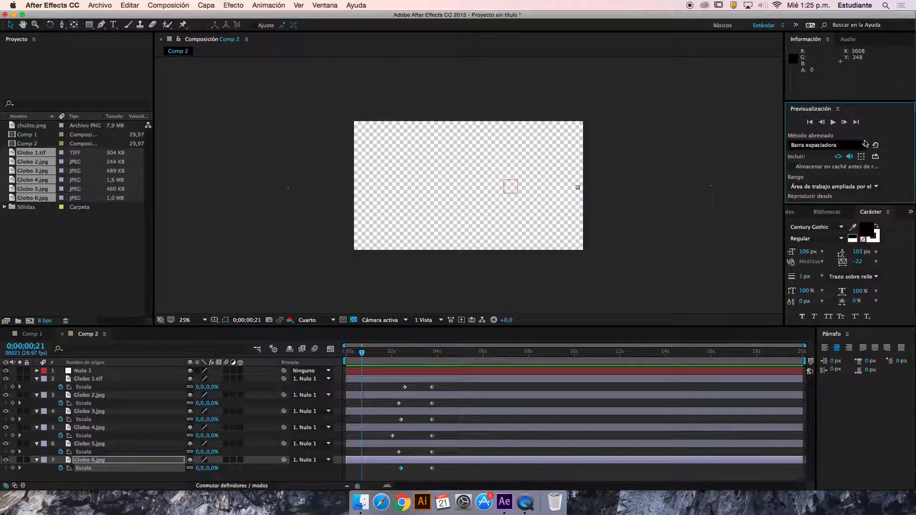
Scrub through the scale animation to 0;00;04;00 and collapse the properties of all six Globo layers
{"action": "left_click_drag", "start_coordinate": [368, 359], "coordinate": [437, 362]}
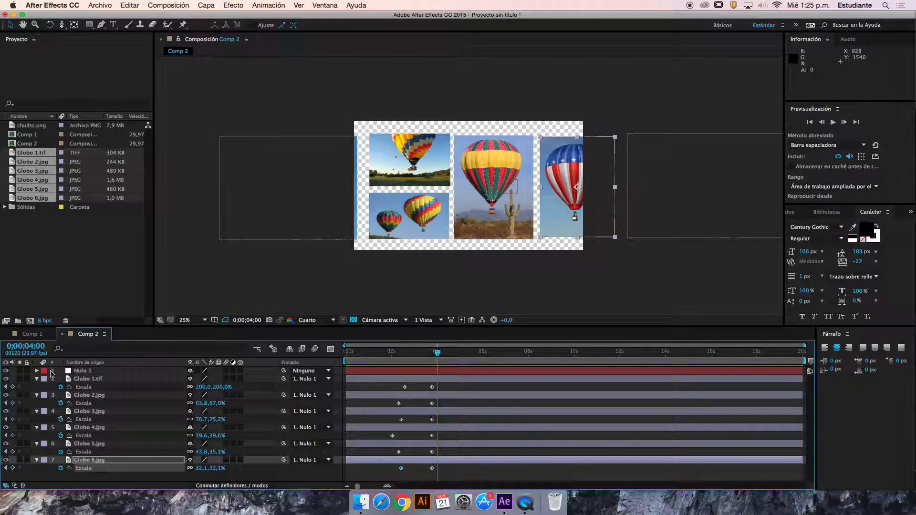
{"action": "left_click", "coordinate": [37, 379]}
{"action": "left_click", "coordinate": [36, 387]}
{"action": "left_click", "coordinate": [37, 395]}
{"action": "left_click", "coordinate": [37, 403]}
{"action": "left_click", "coordinate": [37, 411]}
{"action": "left_click", "coordinate": [37, 420]}
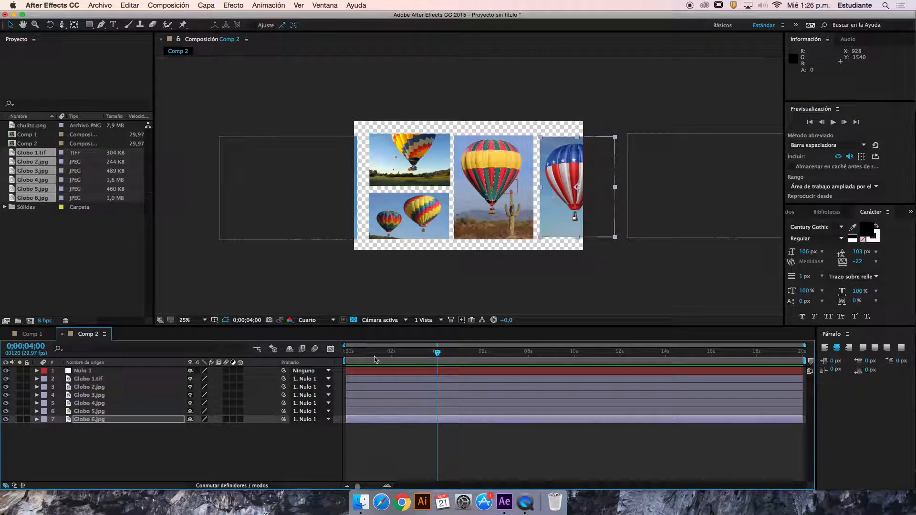
Animate Nulo 1's position with keyframes at 0;00;02;15 and about 0;00;04;01, sliding the gallery to the right
{"action": "left_click", "coordinate": [113, 372]}
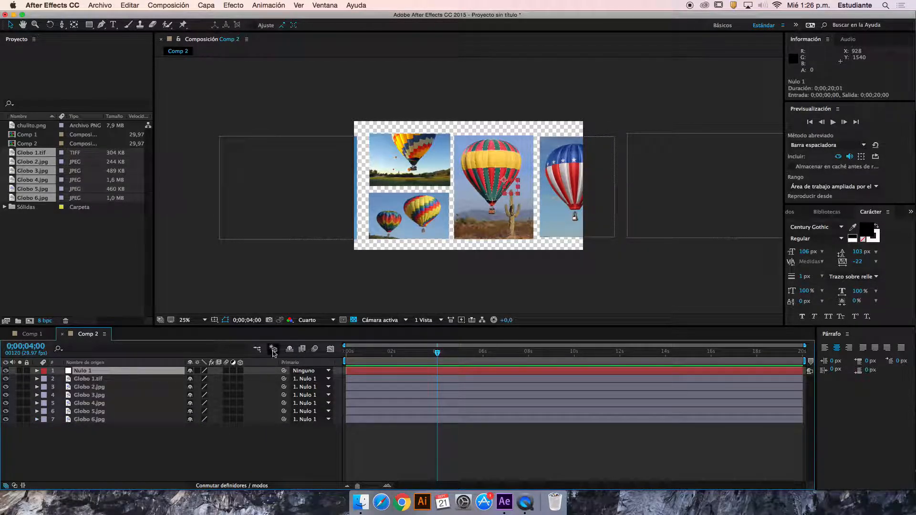
{"action": "left_click_drag", "start_coordinate": [409, 356], "coordinate": [431, 356]}
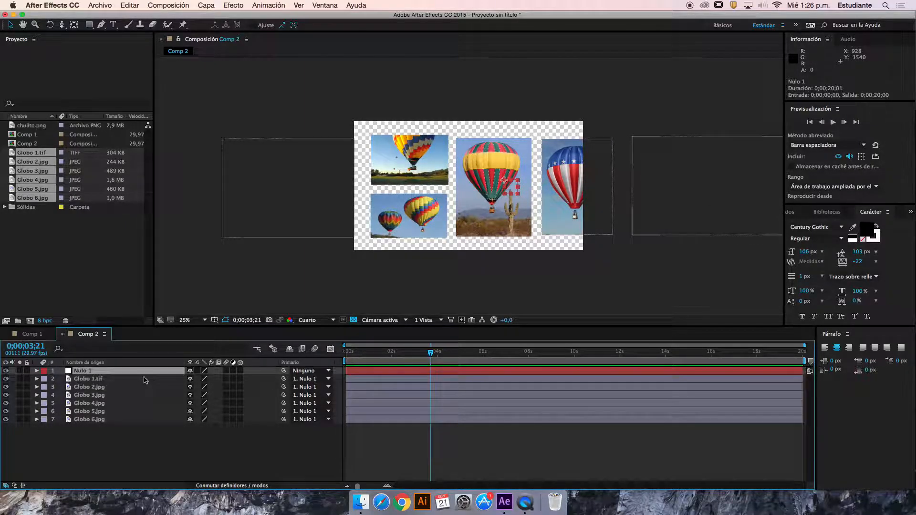
{"action": "key", "text": "p"}
{"action": "left_click", "coordinate": [60, 379]}
{"action": "left_click_drag", "start_coordinate": [431, 380], "coordinate": [438, 353]}
{"action": "left_click", "coordinate": [409, 353]}
{"action": "left_click_drag", "start_coordinate": [189, 380], "coordinate": [546, 351]}
At 0;00;05;01, keyframe Nulo 1's position at 758, 491 to slide the gallery back to the left
{"action": "left_click_drag", "start_coordinate": [438, 354], "coordinate": [461, 353]}
{"action": "left_click_drag", "start_coordinate": [198, 379], "coordinate": [26, 384]}
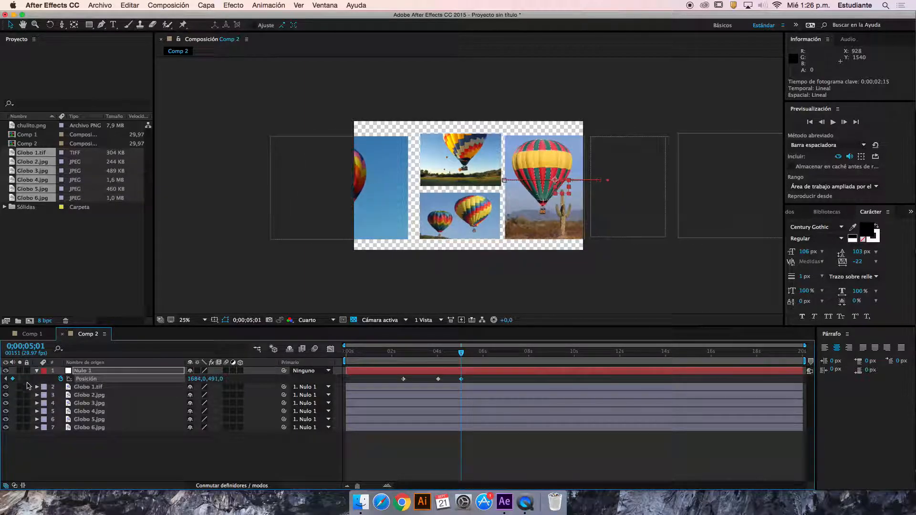
{"action": "left_click_drag", "start_coordinate": [195, 380], "coordinate": [1, 376]}
{"action": "left_click_drag", "start_coordinate": [197, 380], "coordinate": [125, 380]}
Enable motion blur for the composition and all seven layers, and preview the gallery's movement through to 0;00;05;19
{"action": "left_click_drag", "start_coordinate": [227, 372], "coordinate": [225, 430]}
{"action": "left_click_drag", "start_coordinate": [461, 353], "coordinate": [375, 356]}
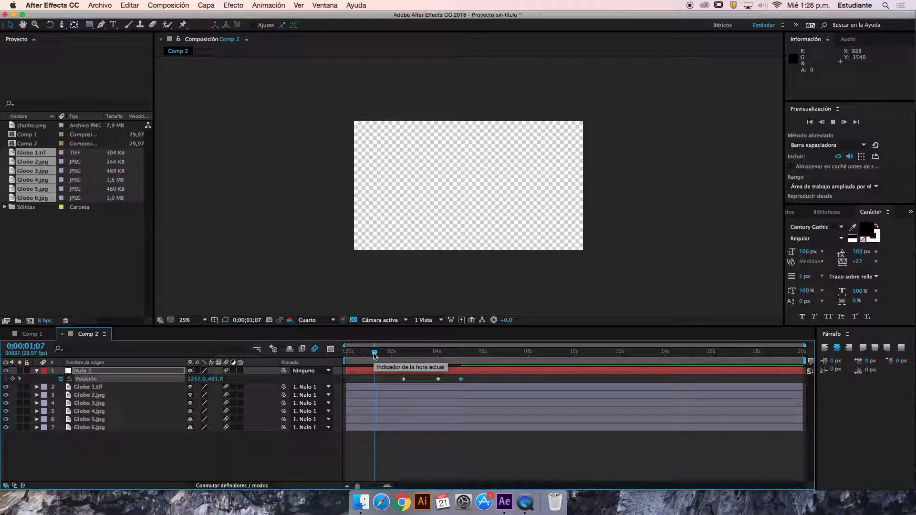
{"action": "left_click_drag", "start_coordinate": [375, 355], "coordinate": [453, 357]}
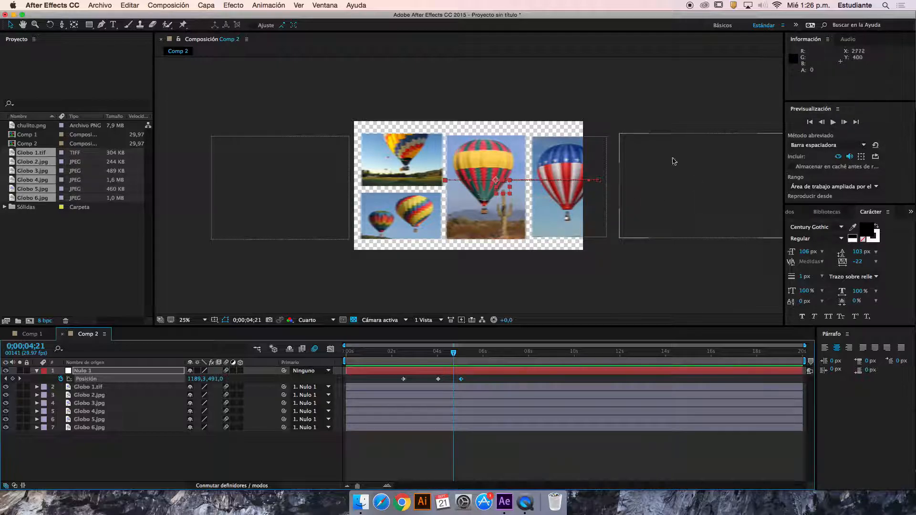
{"action": "mouse_move", "coordinate": [465, 357]}
{"action": "left_mouse_down"}
{"action": "mouse_move", "coordinate": [411, 362]}
{"action": "mouse_move", "coordinate": [474, 361]}
{"action": "left_mouse_up"}
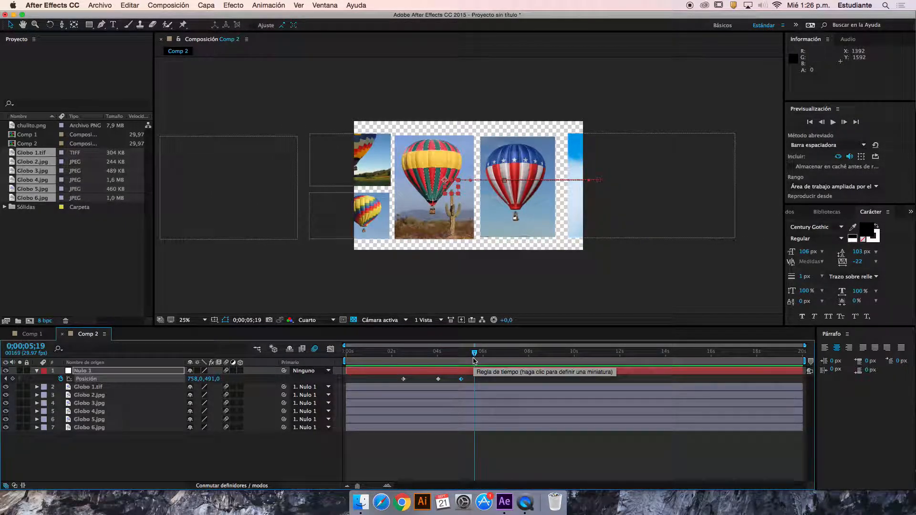
Switch to Finder and search this Mac for files whose name contains "cubo"
{"action": "left_click", "coordinate": [360, 502]}
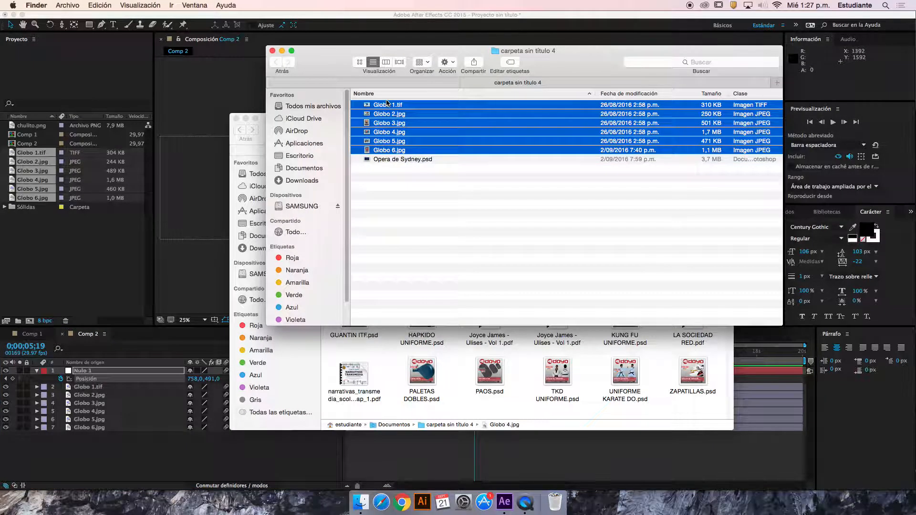
{"action": "left_click", "coordinate": [671, 61]}
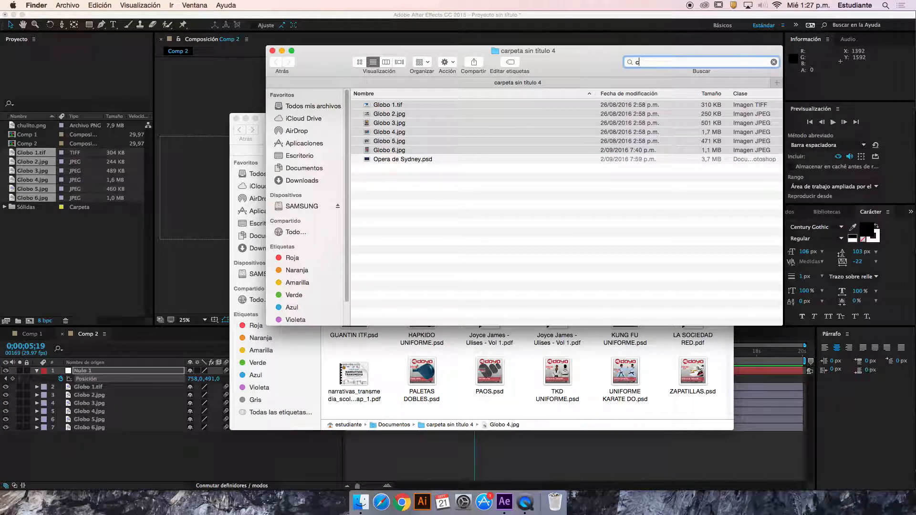
{"action": "type", "text": "cubo"}
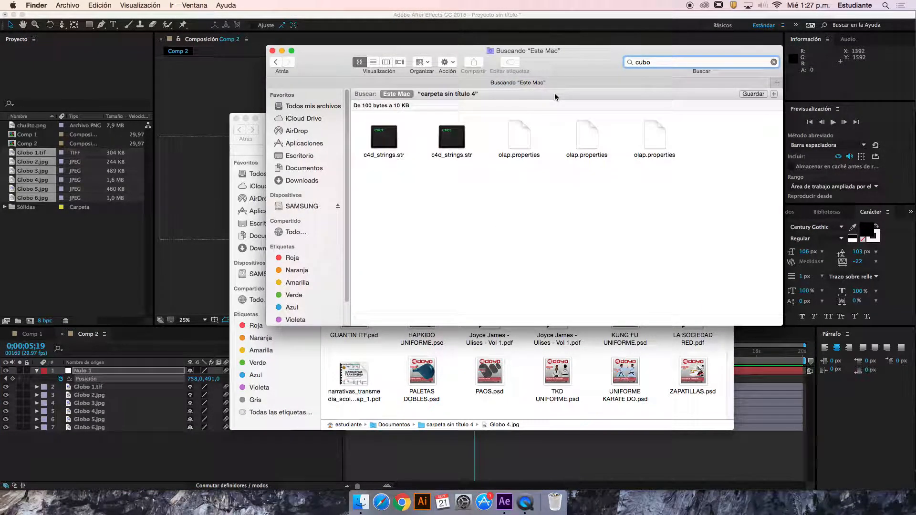
{"action": "left_click", "coordinate": [672, 86]}
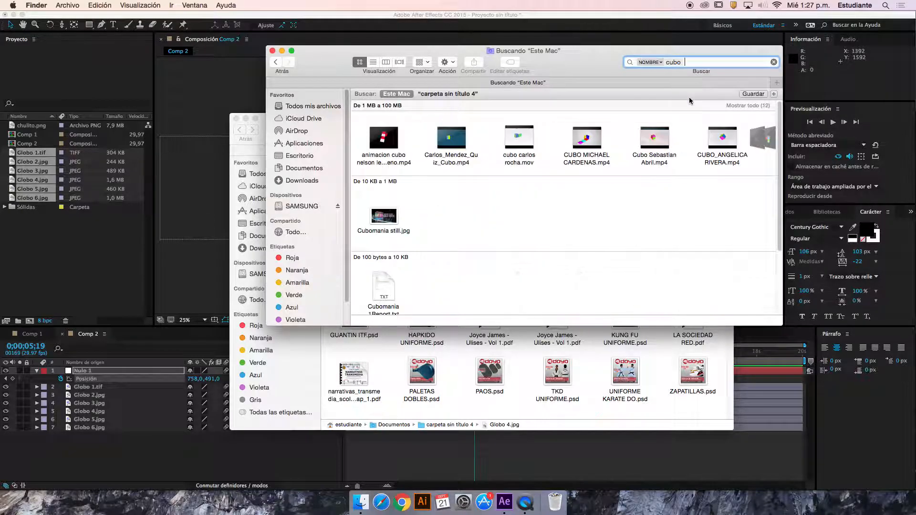
Look through the cube video search results and preview the green QuizCubo clip
{"action": "scroll", "coordinate": [658, 143], "scroll_direction": "right", "scroll_amount": 10}
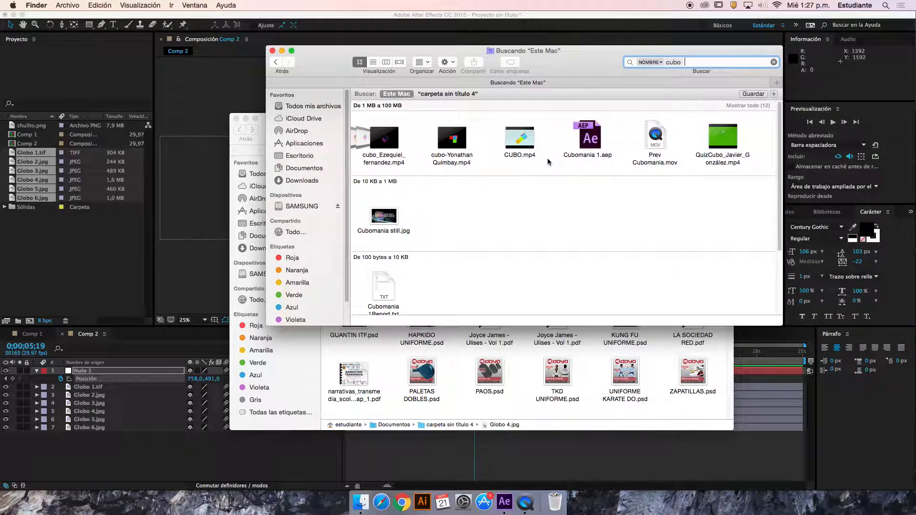
{"action": "left_click", "coordinate": [717, 140]}
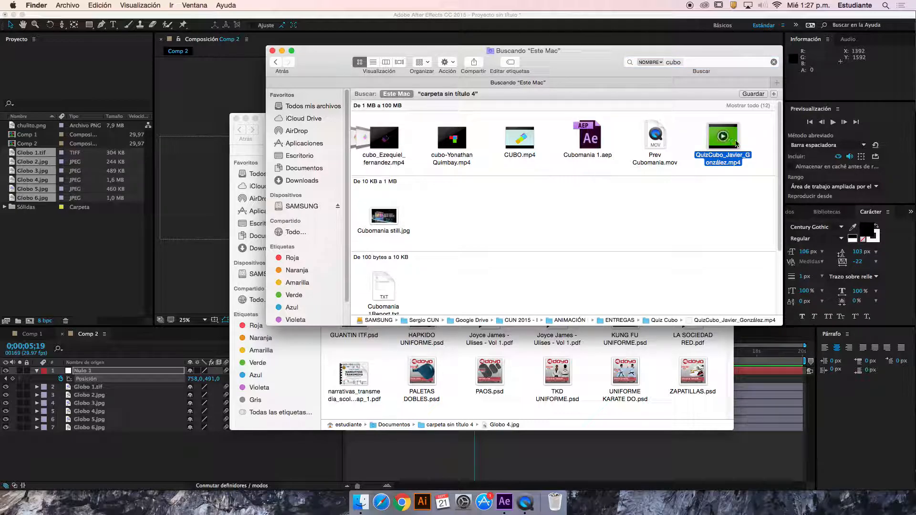
{"action": "key", "text": "space"}
{"action": "key", "text": "space"}
{"action": "left_click", "coordinate": [530, 141]}
{"action": "scroll", "coordinate": [387, 148], "scroll_direction": "left", "scroll_amount": 10}
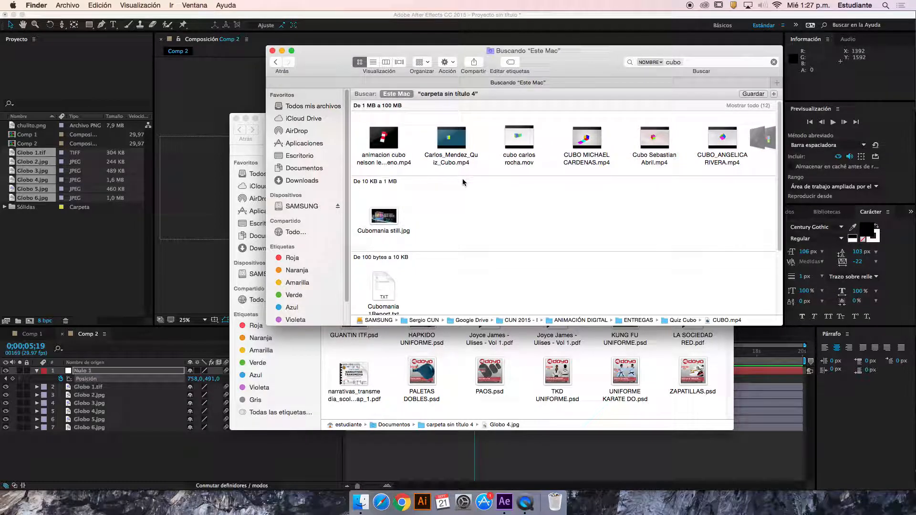
Look inside the Cubomania folder, return to the search results and open the Quiz Cubo folder
{"action": "scroll", "coordinate": [462, 191], "scroll_direction": "down", "scroll_amount": 3}
{"action": "double_click", "coordinate": [386, 274]}
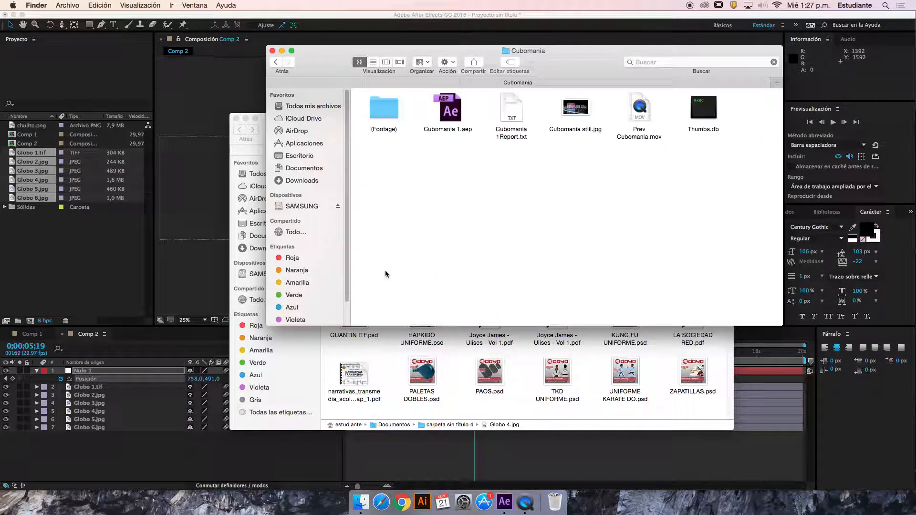
{"action": "left_click", "coordinate": [275, 62]}
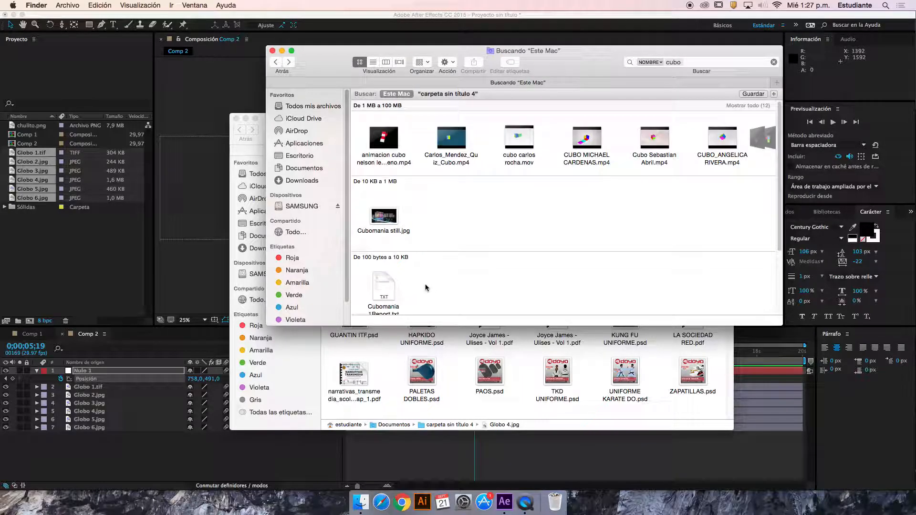
{"action": "scroll", "coordinate": [423, 283], "scroll_direction": "down", "scroll_amount": 5}
{"action": "left_click", "coordinate": [449, 280]}
{"action": "double_click", "coordinate": [449, 280]}
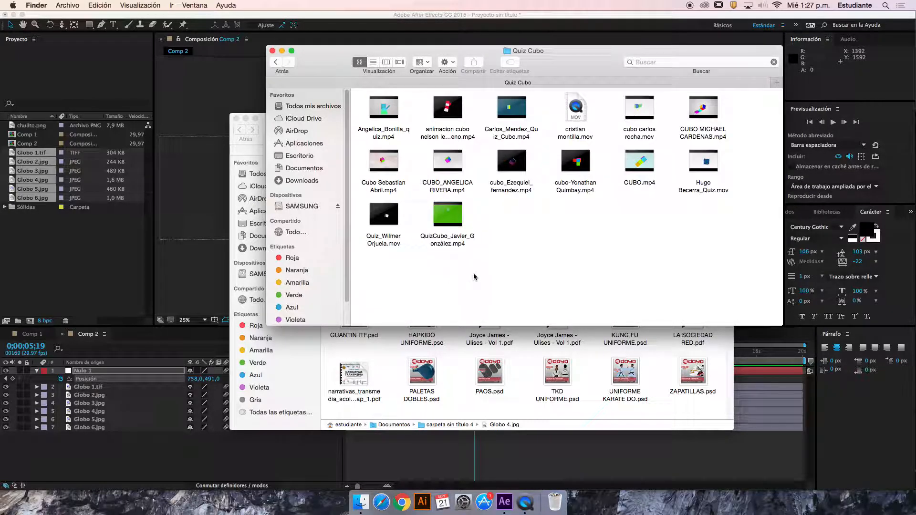
On the SAMSUNG drive, preview the student's cube animation MP4, review its three-cube and single-cube parts, and browse the remaining files
{"action": "left_click", "coordinate": [337, 209]}
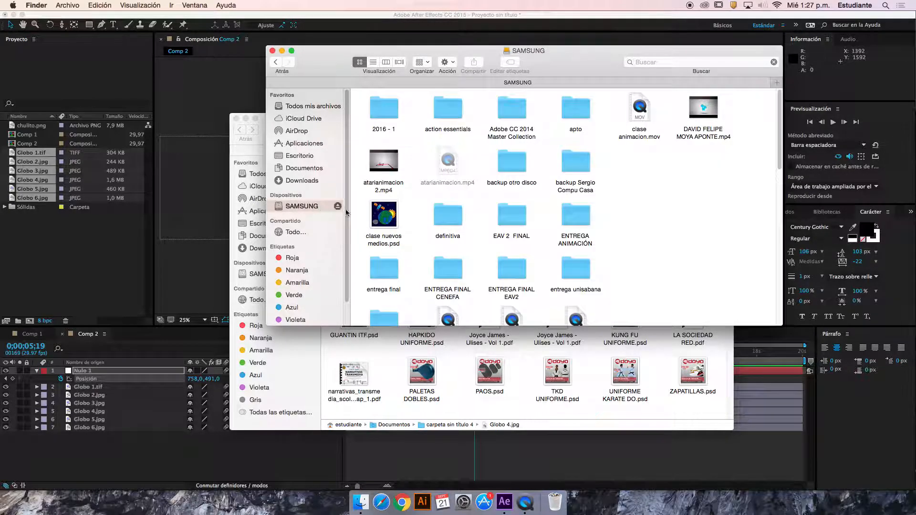
{"action": "left_click", "coordinate": [703, 111]}
{"action": "key", "text": "space"}
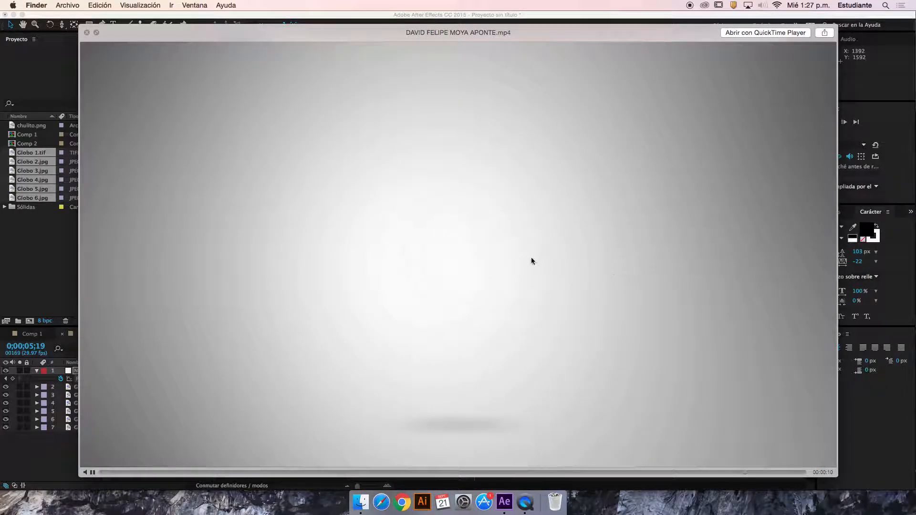
{"action": "left_click_drag", "start_coordinate": [718, 471], "coordinate": [472, 468]}
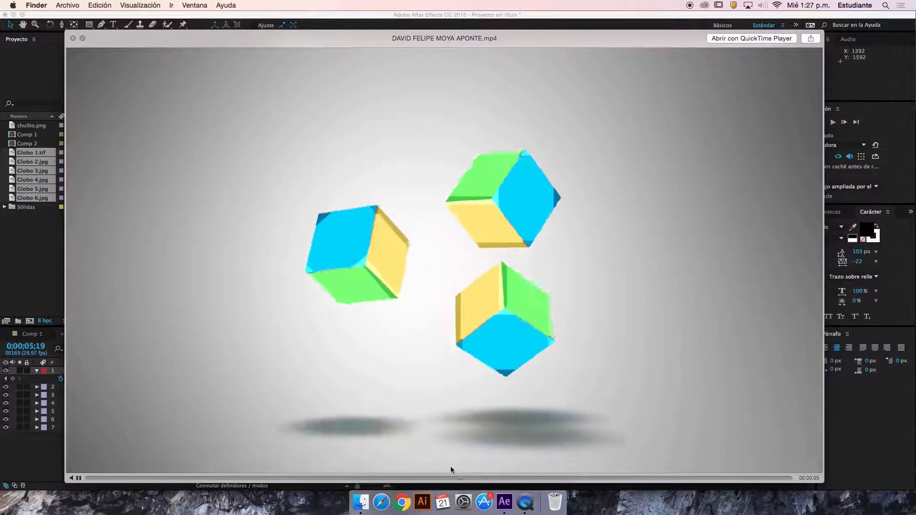
{"action": "left_click", "coordinate": [78, 479]}
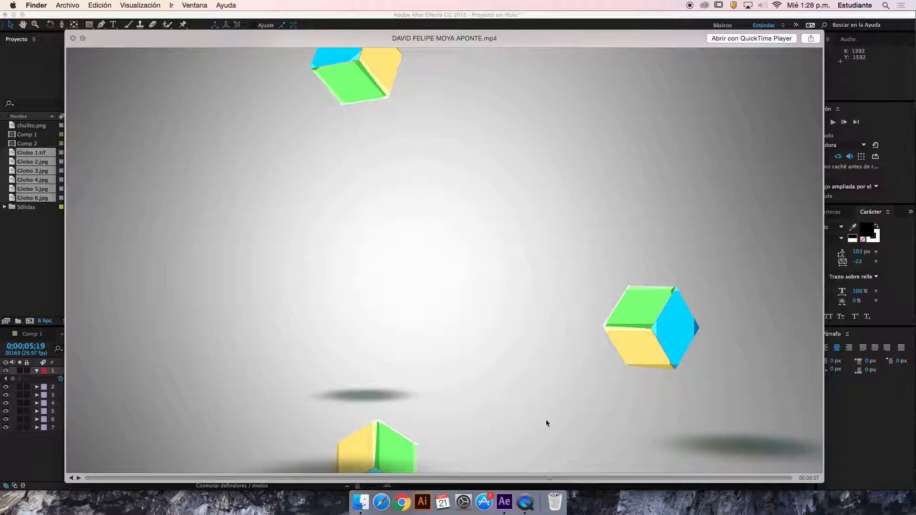
{"action": "left_click_drag", "start_coordinate": [245, 474], "coordinate": [296, 481]}
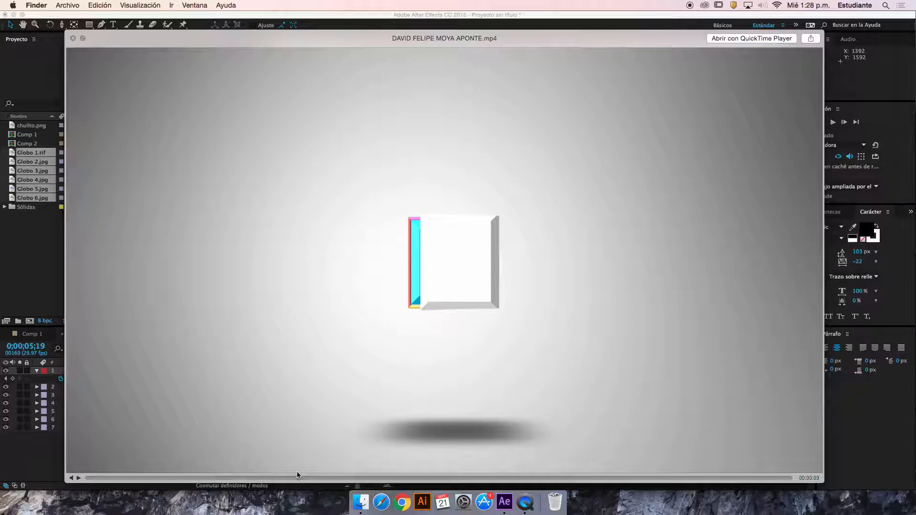
{"action": "key", "text": "space"}
{"action": "left_click", "coordinate": [673, 270]}
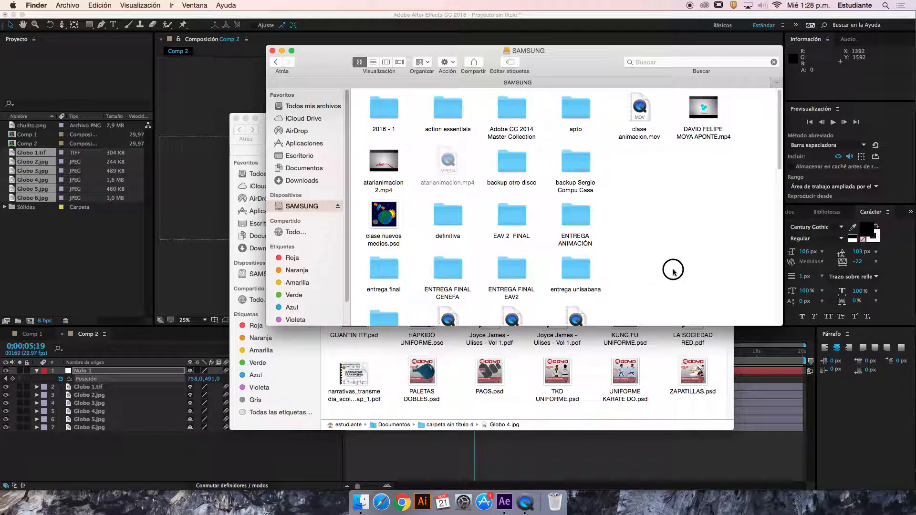
{"action": "left_click_drag", "start_coordinate": [780, 159], "coordinate": [807, 329]}
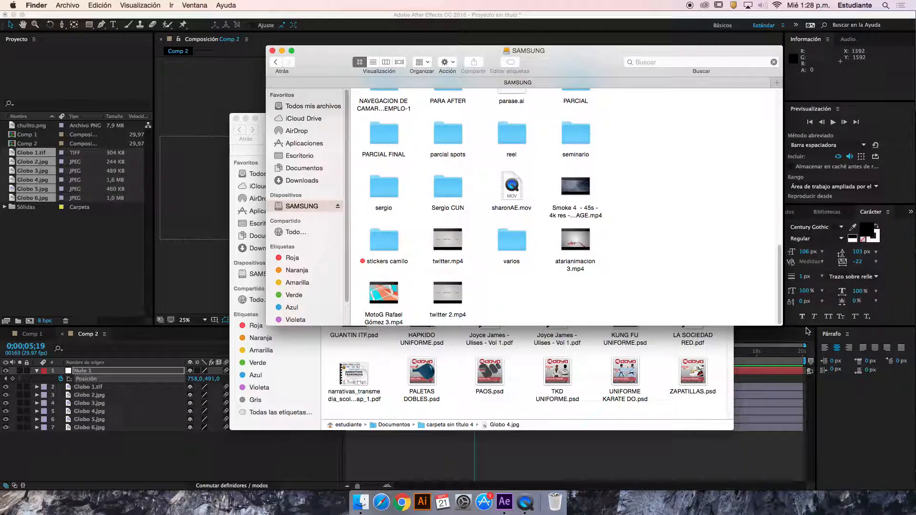
Switch to After Effects and create a new 1920 × 1080 composition, HDTV 1080 29,97, lasting 0;00;20;01
{"action": "left_click", "coordinate": [178, 297]}
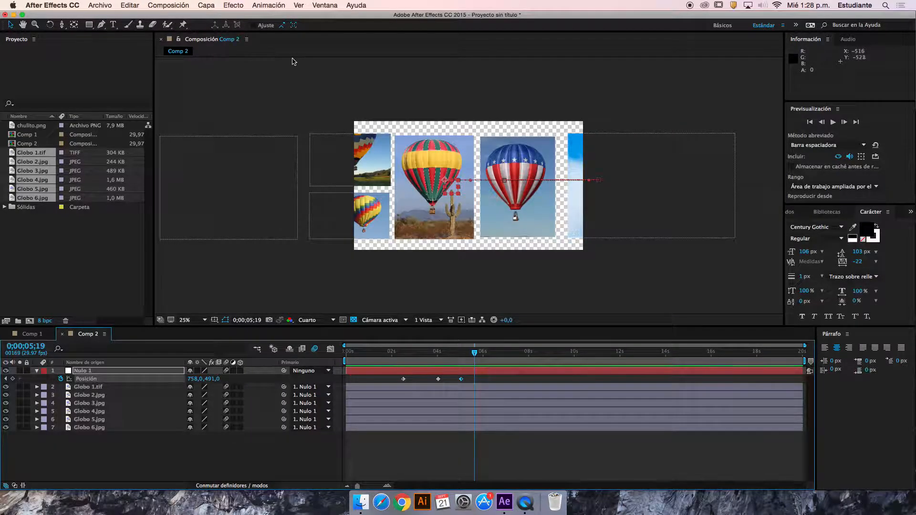
{"action": "left_click", "coordinate": [29, 320]}
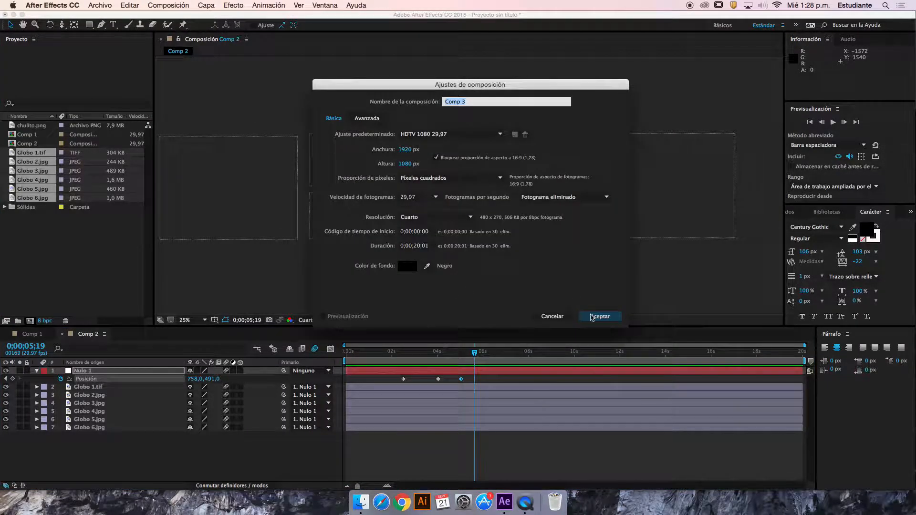
{"action": "left_click", "coordinate": [600, 317]}
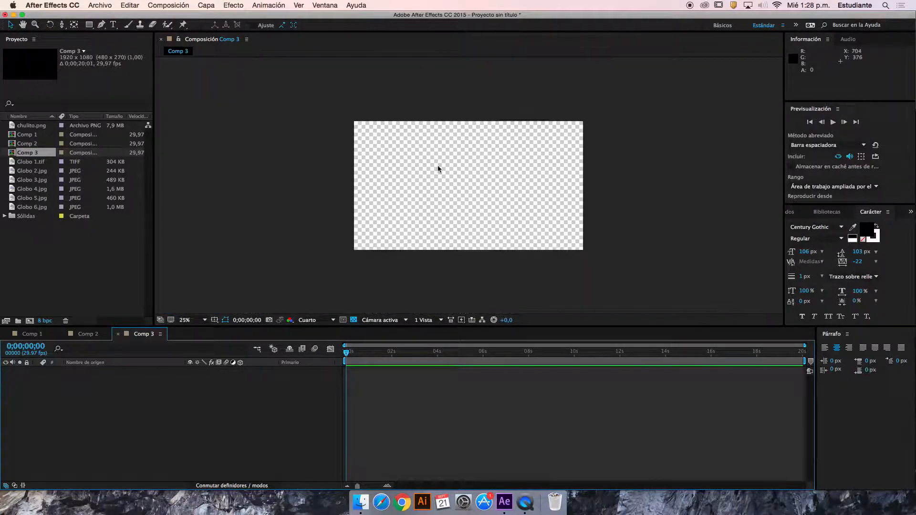
Draw a light blue (96EFFB) square about 410 px wide in the left half of the composition with the Rectangle tool
{"action": "left_click", "coordinate": [89, 25]}
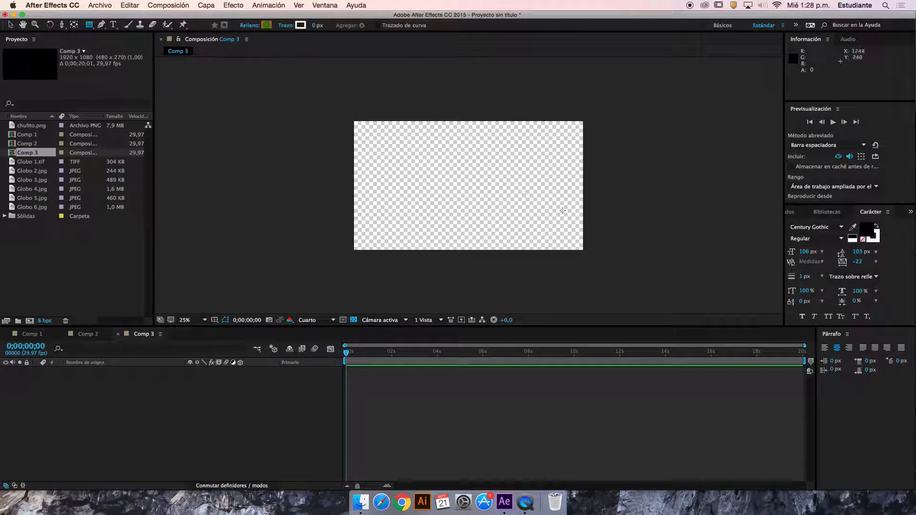
{"action": "left_click", "coordinate": [429, 231]}
{"action": "left_click", "coordinate": [502, 285]}
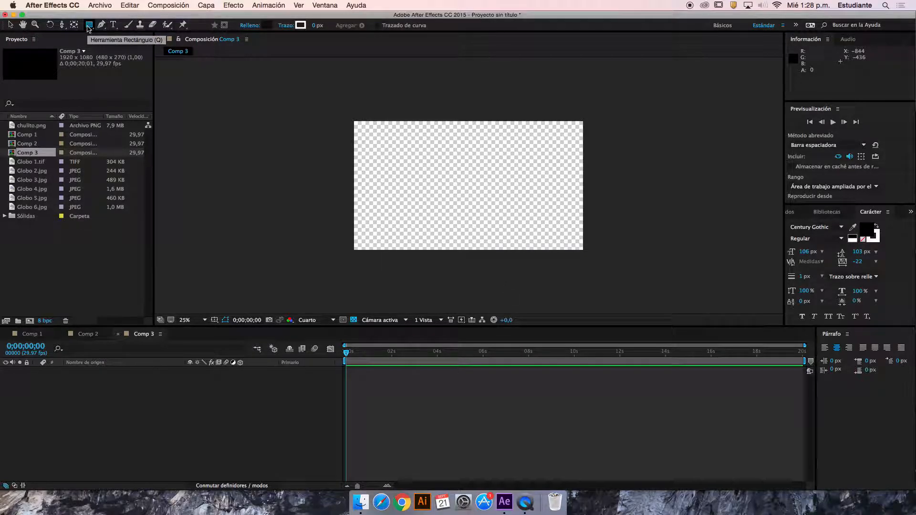
{"action": "left_click", "coordinate": [264, 26]}
{"action": "left_click_drag", "start_coordinate": [454, 241], "coordinate": [452, 212]}
{"action": "left_click", "coordinate": [368, 155]}
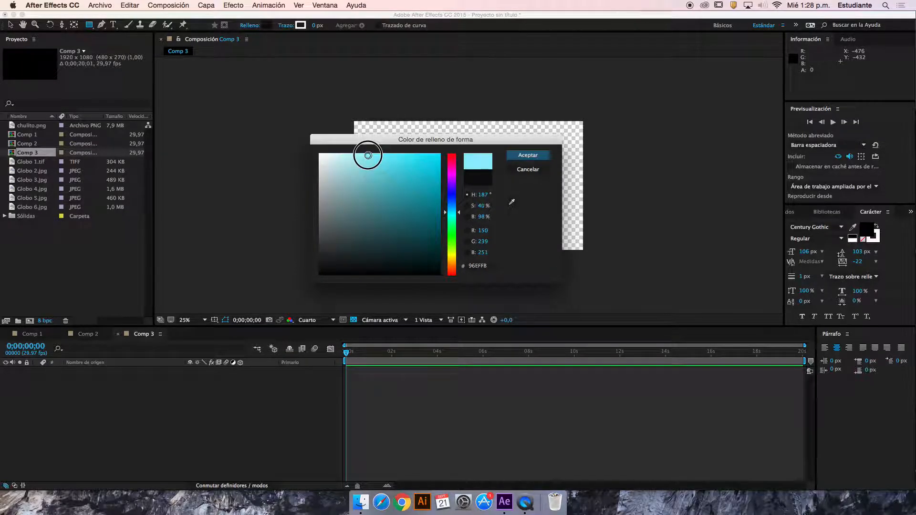
{"action": "left_click", "coordinate": [528, 156]}
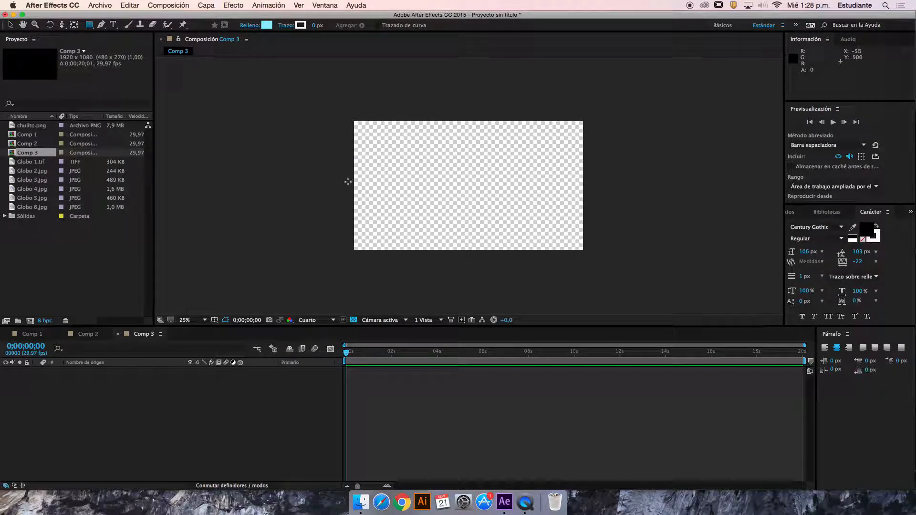
{"action": "mouse_move", "coordinate": [370, 167]}
{"action": "left_mouse_down"}
{"action": "mouse_move", "coordinate": [404, 201]}
{"action": "mouse_move", "coordinate": [415, 195]}
{"action": "mouse_move", "coordinate": [401, 180]}
{"action": "mouse_move", "coordinate": [443, 198]}
{"action": "mouse_move", "coordinate": [414, 181]}
{"action": "mouse_move", "coordinate": [435, 194]}
{"action": "mouse_move", "coordinate": [425, 189]}
{"action": "left_mouse_up"}
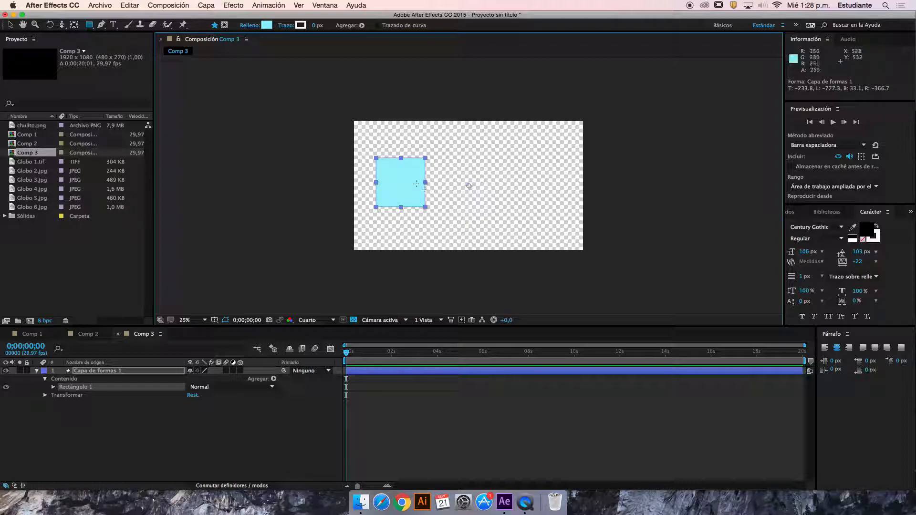
Shrink the light blue square to about 340 px wide and deselect it
{"action": "left_click", "coordinate": [10, 24]}
{"action": "left_click_drag", "start_coordinate": [401, 184], "coordinate": [411, 202]}
{"action": "left_click", "coordinate": [239, 420]}
Duplicate the light blue square's shape layer five times to get six cube faces
{"action": "left_click", "coordinate": [142, 370]}
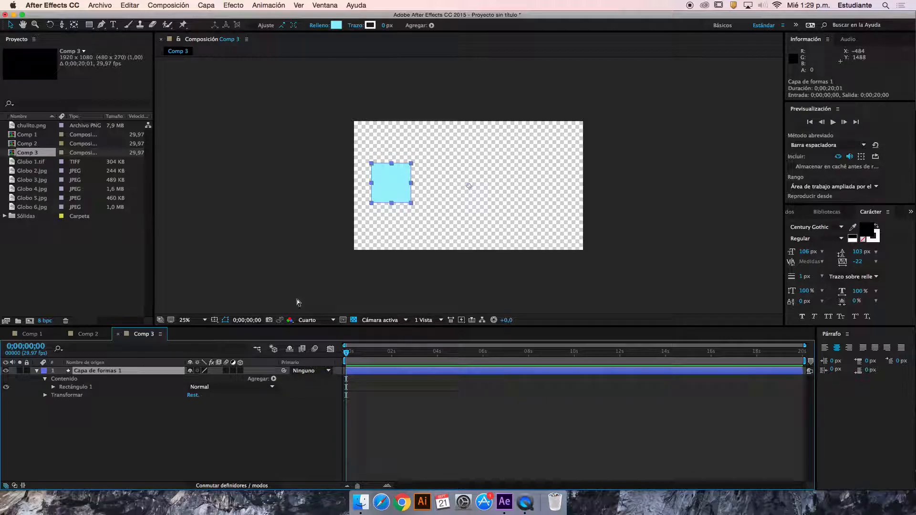
{"action": "key", "text": "super+d"}
{"action": "key", "text": "super+d"}
{"action": "key", "text": "super+d"}
{"action": "key", "text": "super+d"}
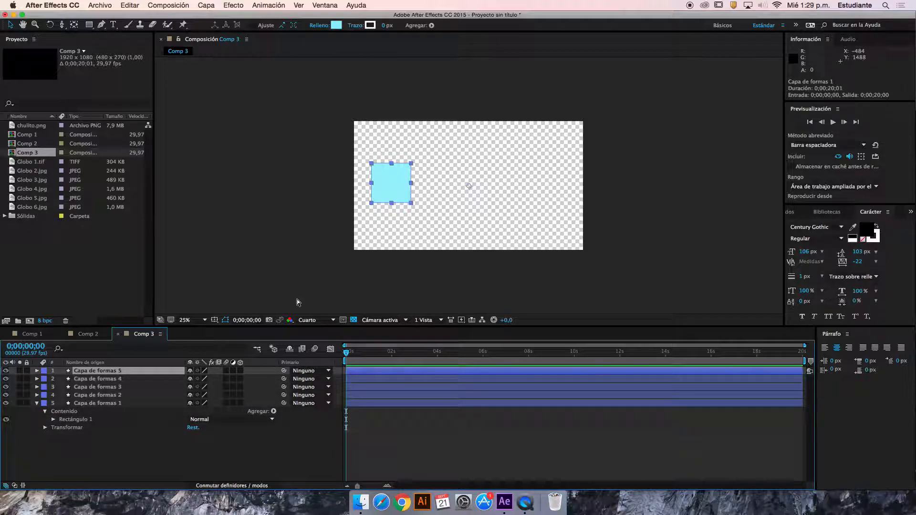
{"action": "key", "text": "super+d"}
Place the Capa de formas 6 square directly right of the original and fill it with lavender 9796FB
{"action": "left_click_drag", "start_coordinate": [385, 183], "coordinate": [427, 183]}
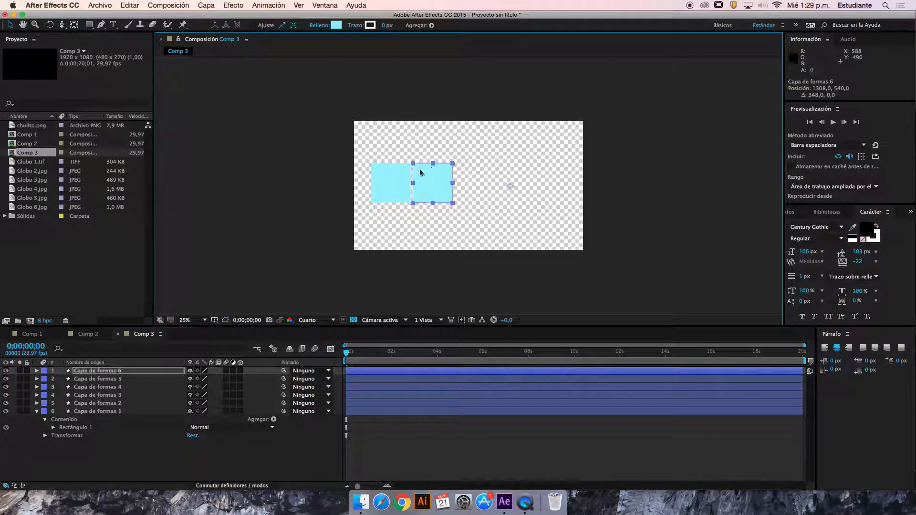
{"action": "left_click", "coordinate": [336, 25]}
{"action": "left_click", "coordinate": [455, 195]}
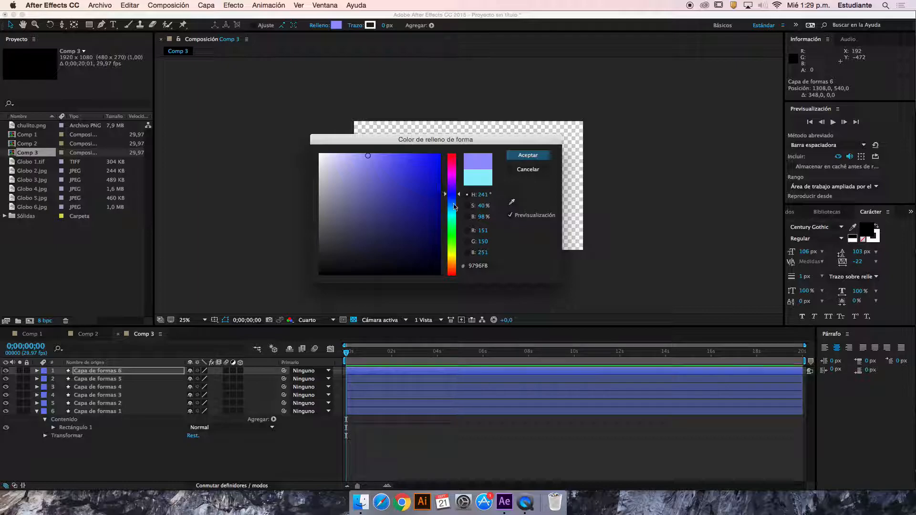
{"action": "left_click", "coordinate": [519, 155]}
Place the Capa de formas 5 square right of the lavender one and fill it with light green CAFB96
{"action": "left_click_drag", "start_coordinate": [390, 183], "coordinate": [480, 189]}
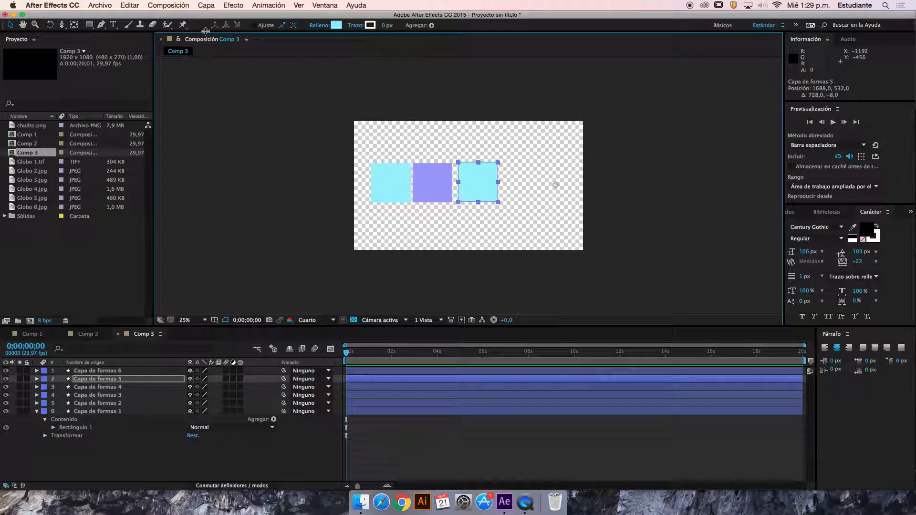
{"action": "left_click", "coordinate": [337, 26]}
{"action": "left_click", "coordinate": [453, 248]}
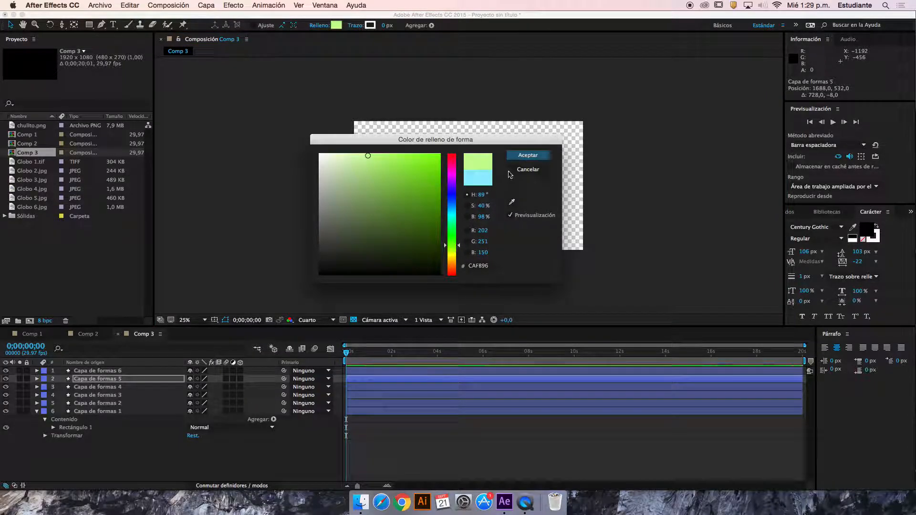
{"action": "left_click", "coordinate": [528, 155]}
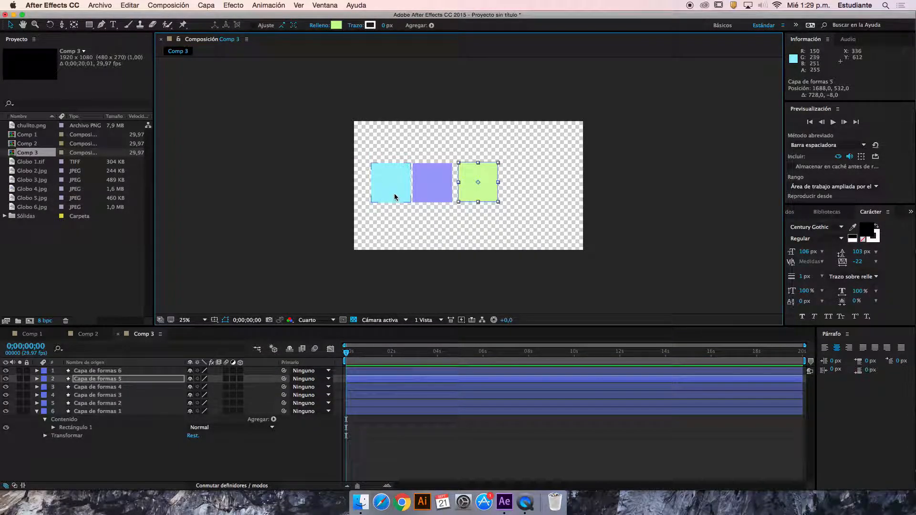
Place the Capa de formas 4 square above the green one and fill it with pink
{"action": "left_click_drag", "start_coordinate": [394, 194], "coordinate": [485, 145]}
{"action": "left_click", "coordinate": [337, 26]}
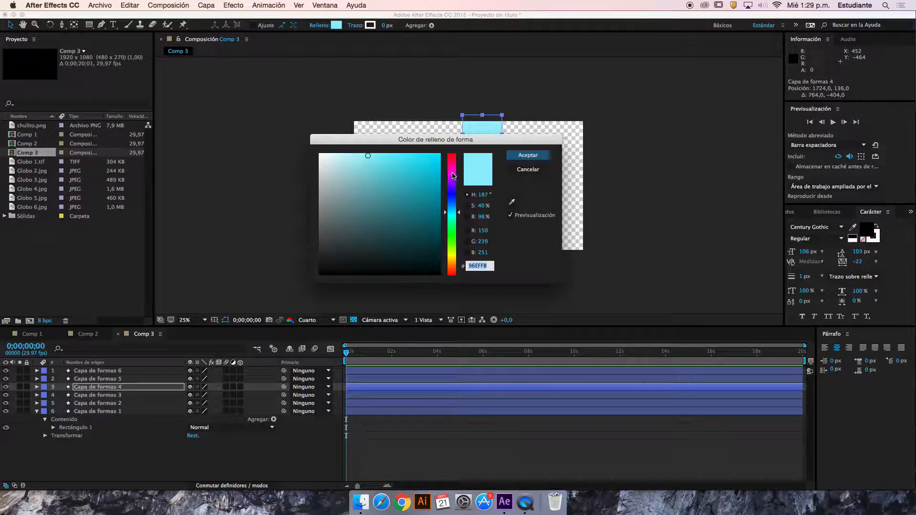
{"action": "left_click", "coordinate": [453, 175]}
{"action": "left_click", "coordinate": [528, 155]}
Place the Capa de formas 3 square below the green one and fill it with pale yellow
{"action": "left_click", "coordinate": [422, 176]}
{"action": "left_click_drag", "start_coordinate": [458, 208], "coordinate": [482, 230]}
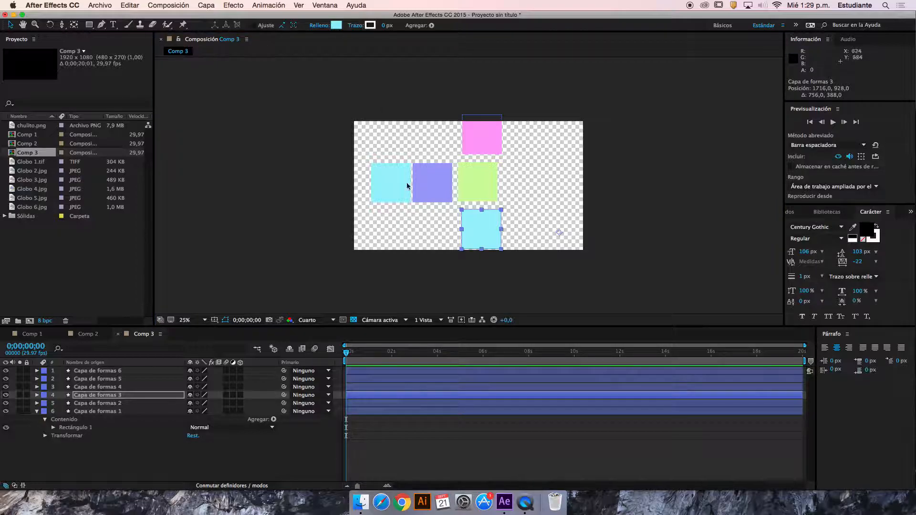
{"action": "left_click", "coordinate": [337, 26]}
{"action": "left_click", "coordinate": [452, 252]}
{"action": "left_click", "coordinate": [530, 156]}
Place the Capa de formas 2 square right of the green one and fill it with red F74A73
{"action": "left_click_drag", "start_coordinate": [401, 203], "coordinate": [534, 197]}
{"action": "left_click", "coordinate": [337, 26]}
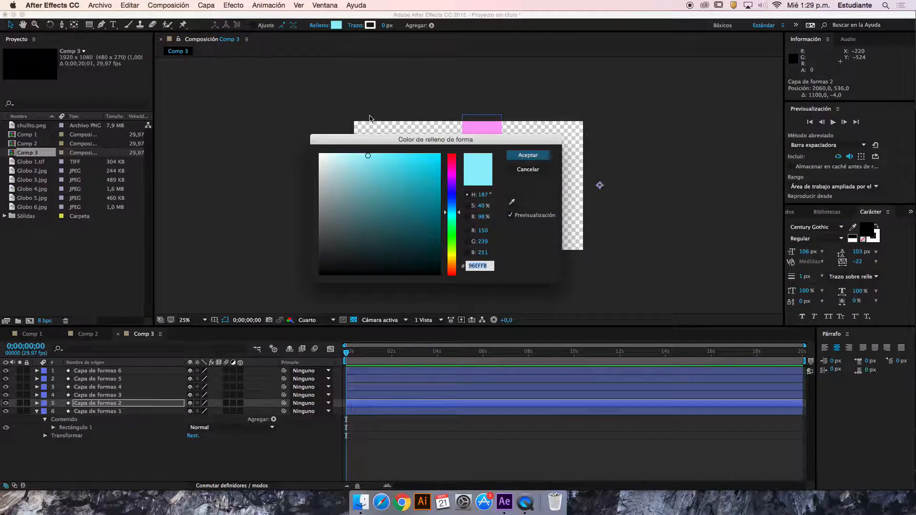
{"action": "left_click", "coordinate": [454, 274]}
{"action": "left_click", "coordinate": [453, 158]}
{"action": "left_click", "coordinate": [404, 156]}
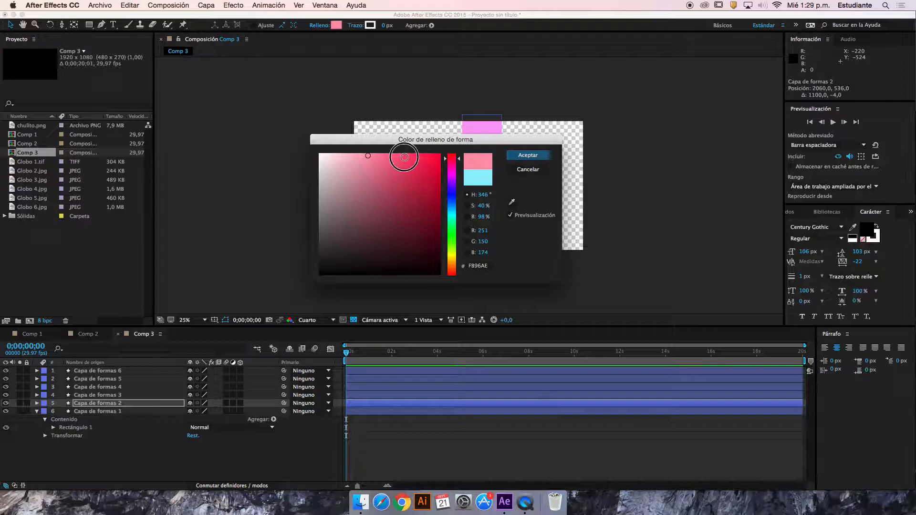
{"action": "left_click", "coordinate": [528, 155]}
Nudge the yellow, red, light blue and lavender squares into closer alignment around the green square as an unfolded cube
{"action": "left_click", "coordinate": [536, 232]}
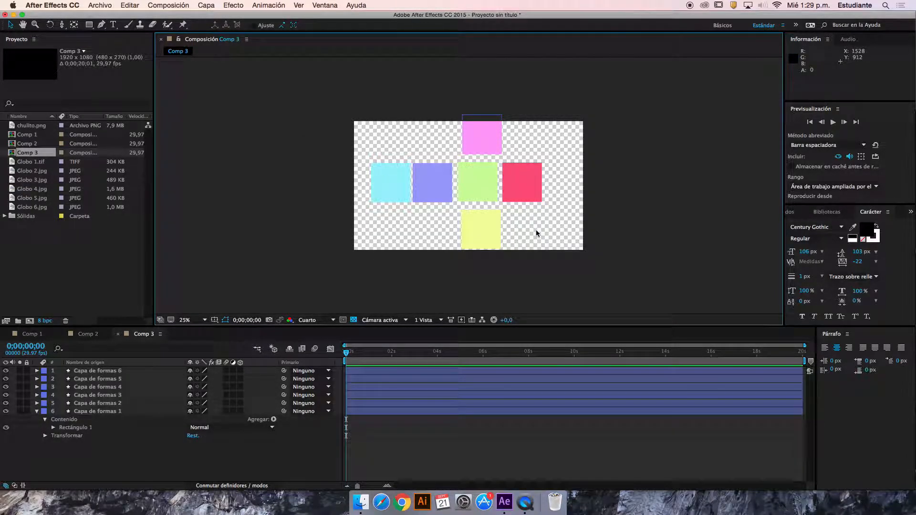
{"action": "left_click_drag", "start_coordinate": [484, 228], "coordinate": [515, 198]}
{"action": "left_click_drag", "start_coordinate": [447, 195], "coordinate": [412, 192]}
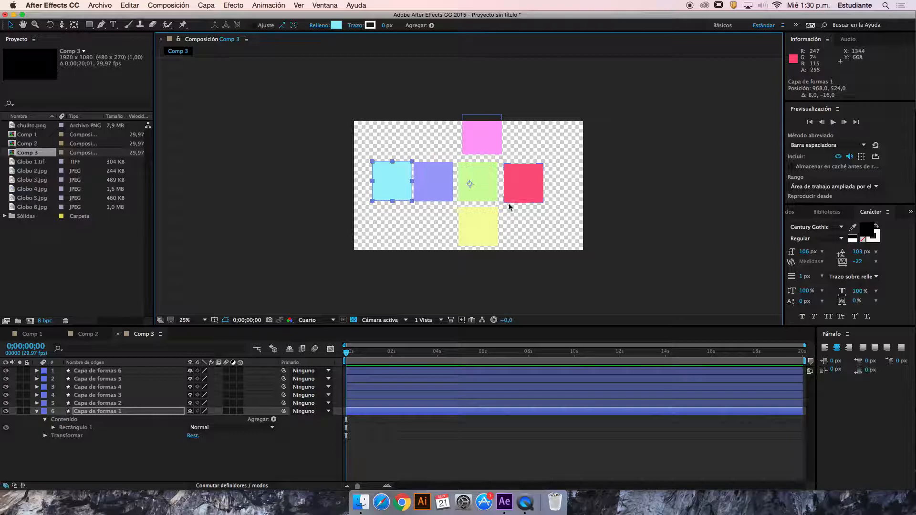
{"action": "left_click", "coordinate": [478, 224]}
{"action": "left_click", "coordinate": [441, 193]}
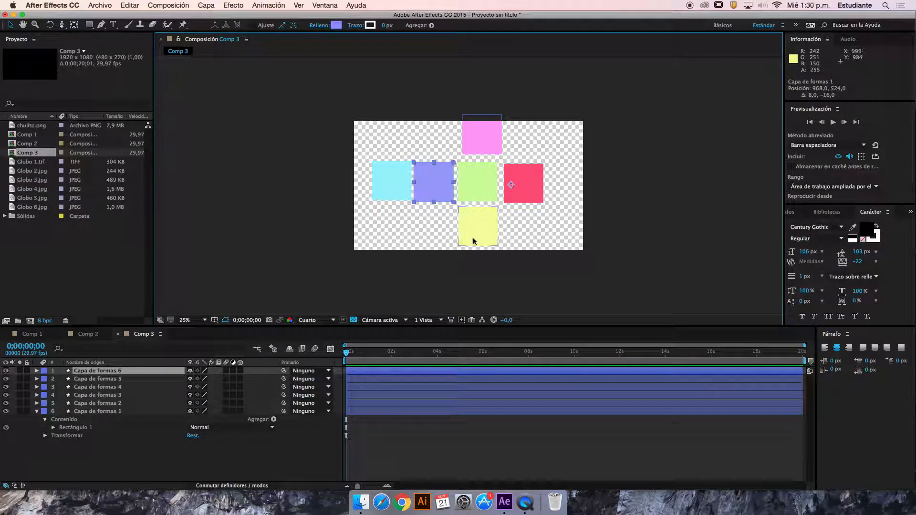
Show the composition rulers and place two vertical and two horizontal guides around the green square
{"action": "left_click", "coordinate": [214, 320]}
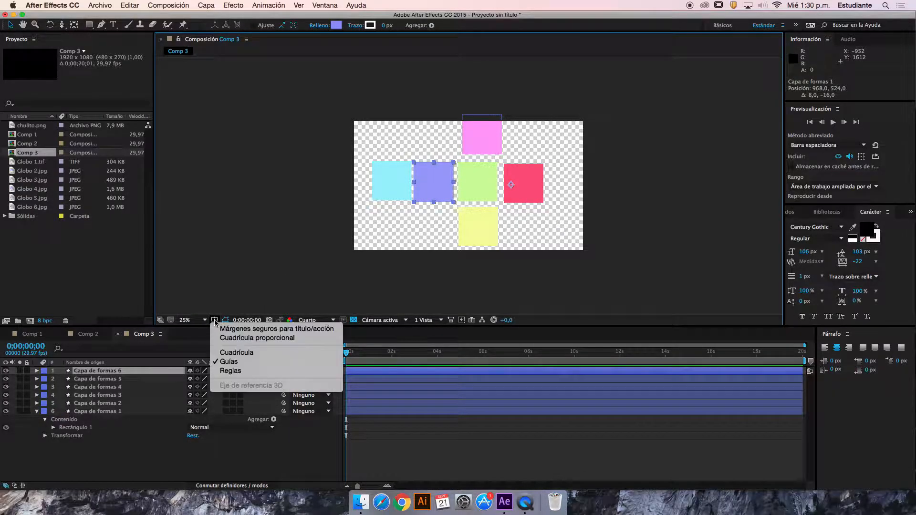
{"action": "left_click", "coordinate": [204, 261]}
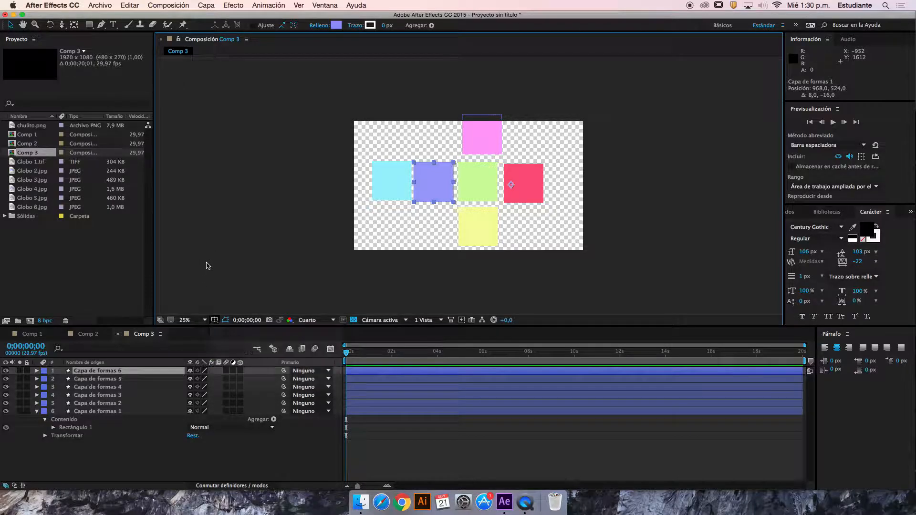
{"action": "left_click", "coordinate": [214, 320]}
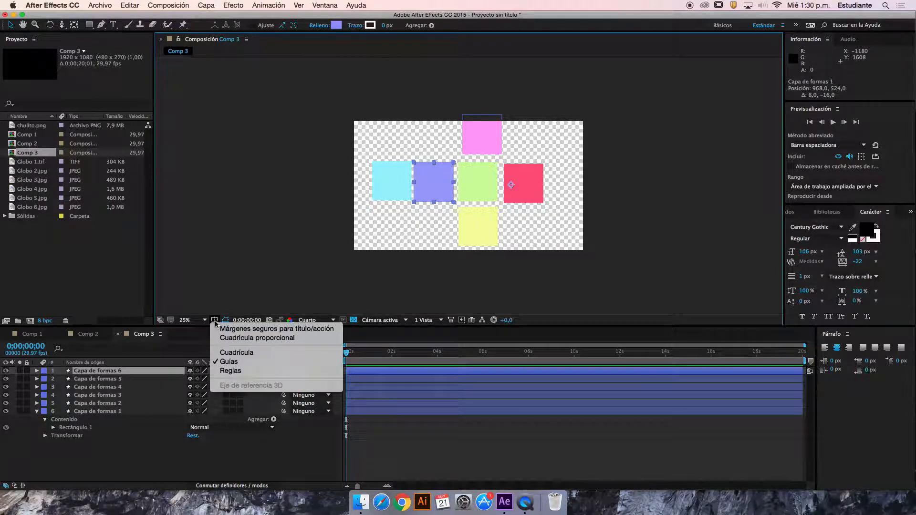
{"action": "left_click", "coordinate": [231, 371]}
{"action": "left_click_drag", "start_coordinate": [161, 209], "coordinate": [462, 206]}
{"action": "left_click_drag", "start_coordinate": [161, 241], "coordinate": [502, 225]}
{"action": "left_click_drag", "start_coordinate": [457, 59], "coordinate": [471, 165]}
{"action": "left_click_drag", "start_coordinate": [502, 62], "coordinate": [496, 204]}
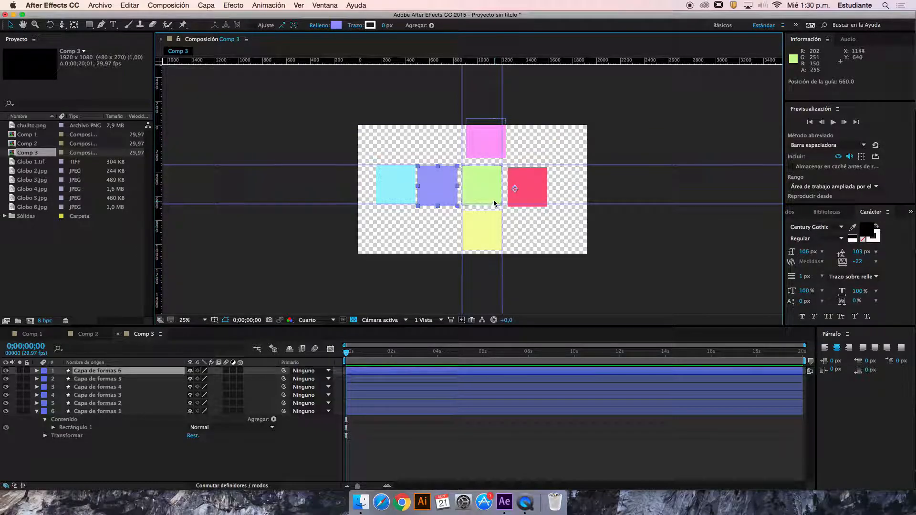
Fine-tune the guides at close range so they match the green square's edges
{"action": "key", "text": "period"}
{"action": "key", "text": "period"}
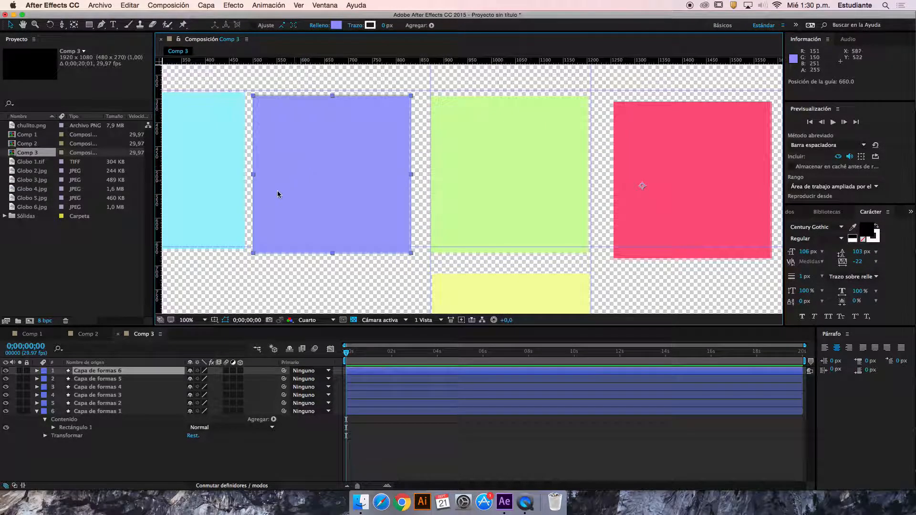
{"action": "left_click_drag", "start_coordinate": [242, 207], "coordinate": [493, 139]}
{"action": "left_click_drag", "start_coordinate": [332, 159], "coordinate": [364, 196]}
{"action": "left_click_drag", "start_coordinate": [448, 155], "coordinate": [468, 151]}
{"action": "left_click_drag", "start_coordinate": [383, 120], "coordinate": [384, 122]}
{"action": "left_click_drag", "start_coordinate": [575, 150], "coordinate": [369, 130]}
{"action": "left_click_drag", "start_coordinate": [652, 158], "coordinate": [624, 184]}
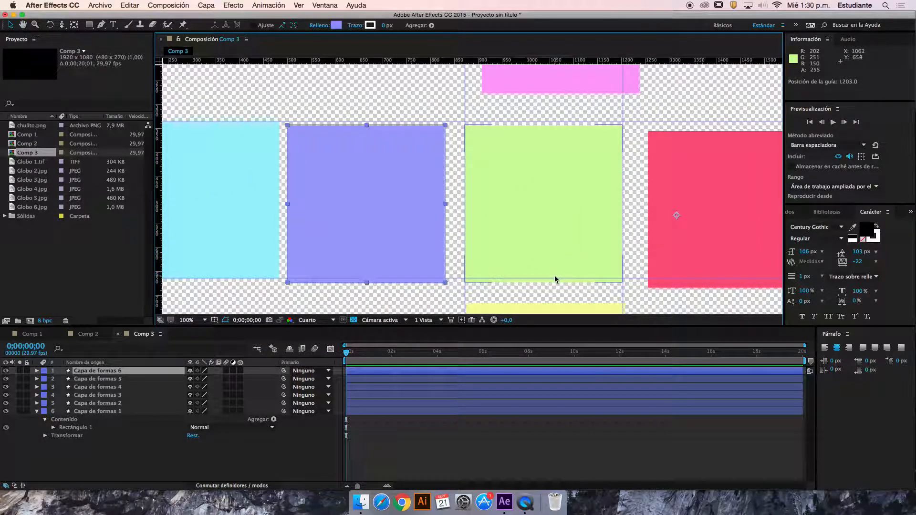
Align the green square to the guides and set the light blue and lavender squares edge to edge beside it
{"action": "left_click_drag", "start_coordinate": [306, 152], "coordinate": [361, 168]}
{"action": "key", "text": "v"}
{"action": "left_click_drag", "start_coordinate": [447, 171], "coordinate": [439, 169]}
{"action": "mouse_move", "coordinate": [640, 189]}
{"action": "left_mouse_down"}
{"action": "mouse_move", "coordinate": [615, 184]}
{"action": "mouse_move", "coordinate": [636, 184]}
{"action": "left_mouse_up"}
{"action": "left_click", "coordinate": [447, 198]}
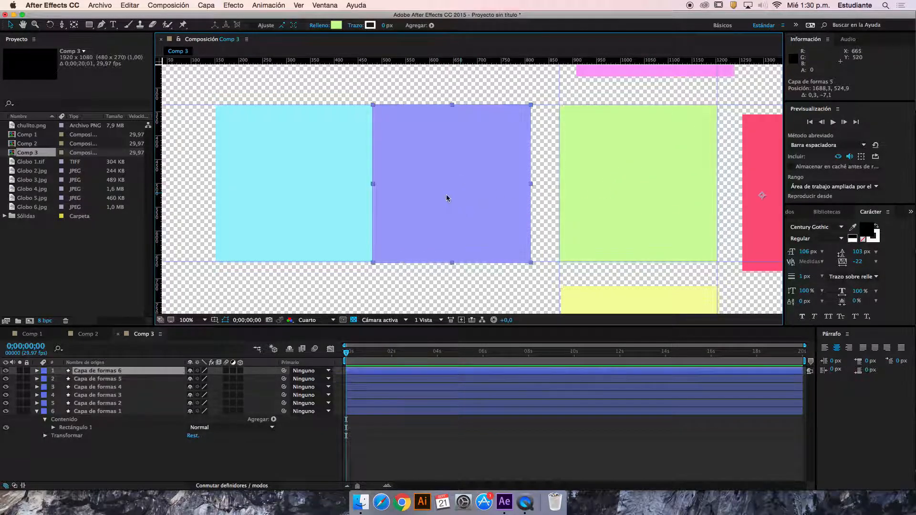
{"action": "left_click", "coordinate": [311, 196], "text": "shift"}
{"action": "left_click_drag", "start_coordinate": [459, 210], "coordinate": [476, 213]}
Fit the yellow square against the green square's lower edge and the red square against its right edge
{"action": "key", "text": "space"}
{"action": "left_click_drag", "start_coordinate": [530, 235], "coordinate": [500, 192]}
{"action": "left_click", "coordinate": [577, 266]}
{"action": "left_click_drag", "start_coordinate": [577, 266], "coordinate": [575, 248]}
{"action": "key", "text": "space"}
{"action": "left_click_drag", "start_coordinate": [589, 208], "coordinate": [503, 263]}
{"action": "left_click_drag", "start_coordinate": [654, 229], "coordinate": [629, 219]}
Fit the pink square flush against the green square's upper edge, lined up with the vertical guides
{"action": "key", "text": "space"}
{"action": "left_click_drag", "start_coordinate": [519, 155], "coordinate": [552, 239]}
{"action": "left_click_drag", "start_coordinate": [538, 131], "coordinate": [524, 143]}
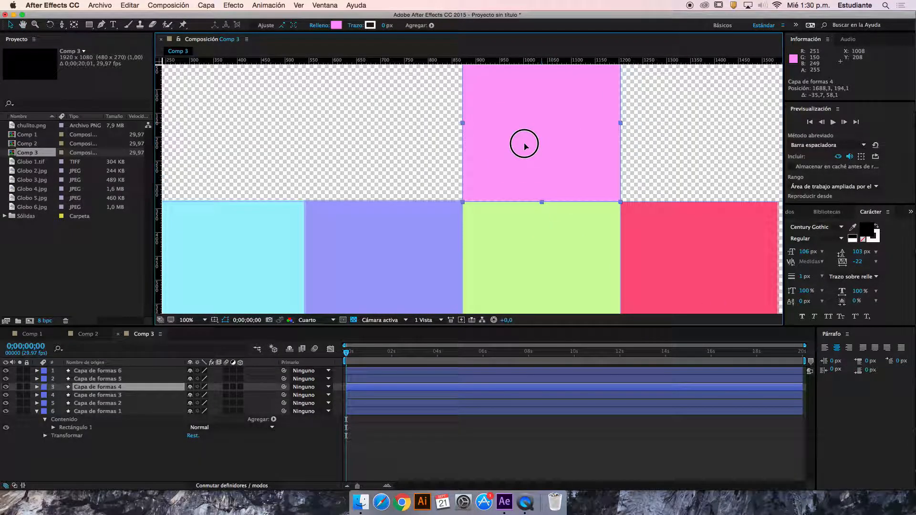
{"action": "key", "text": "comma"}
{"action": "key", "text": "comma"}
{"action": "key", "text": "comma"}
{"action": "key", "text": "comma"}
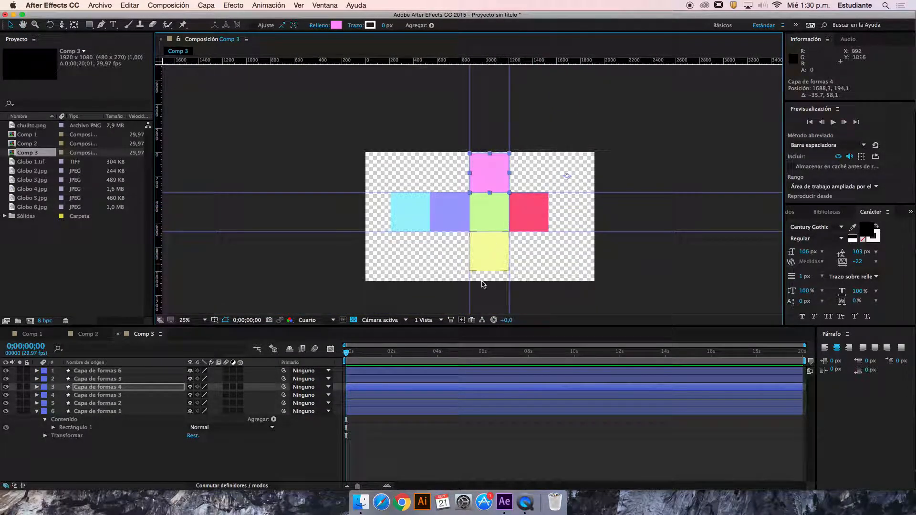
Select the coloured squares one after another to examine which face of the unfolded cube each one forms
{"action": "left_click", "coordinate": [499, 255]}
{"action": "left_click_drag", "start_coordinate": [375, 353], "coordinate": [332, 358]}
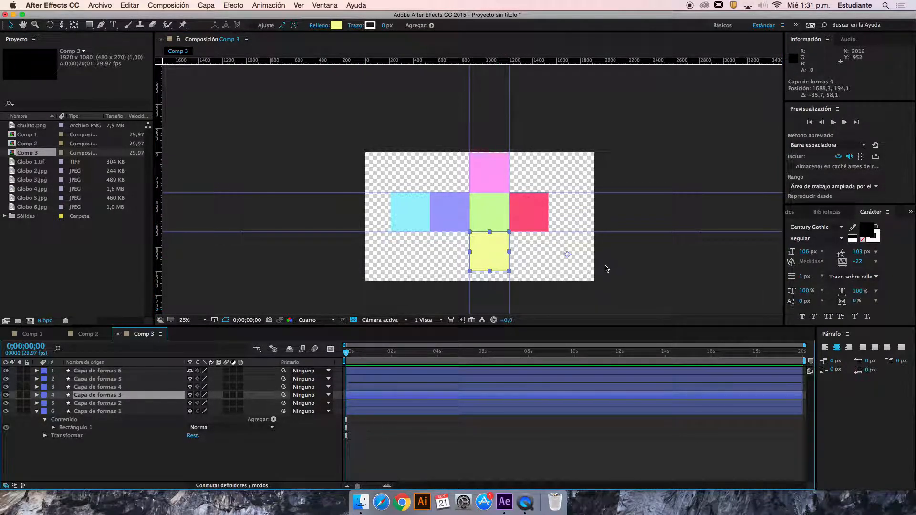
{"action": "left_click", "coordinate": [409, 219]}
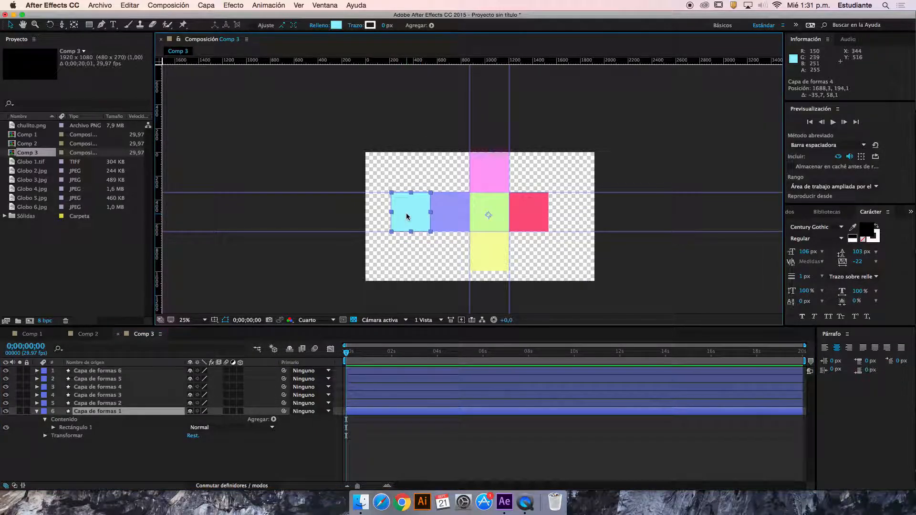
{"action": "left_click", "coordinate": [451, 212]}
{"action": "left_click", "coordinate": [479, 240]}
{"action": "left_click", "coordinate": [490, 212]}
{"action": "left_click", "coordinate": [528, 212]}
{"action": "left_click", "coordinate": [505, 257]}
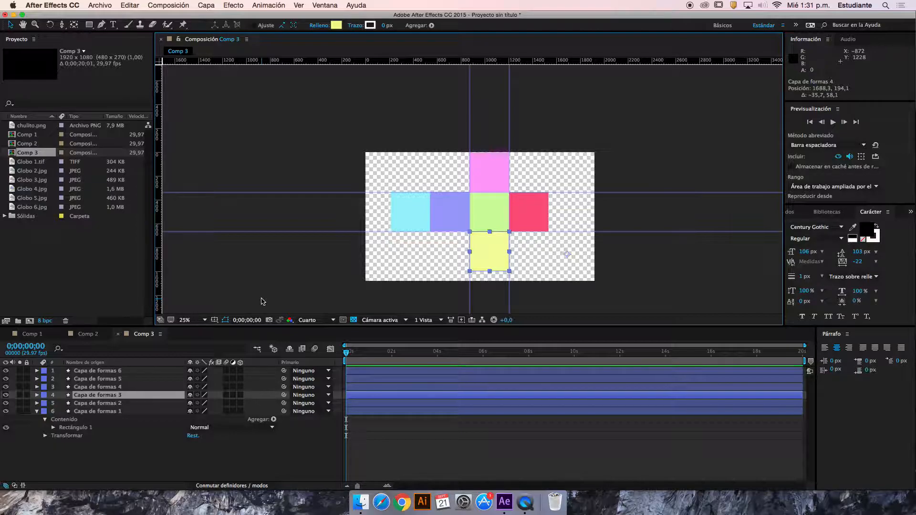
{"action": "left_click", "coordinate": [491, 212]}
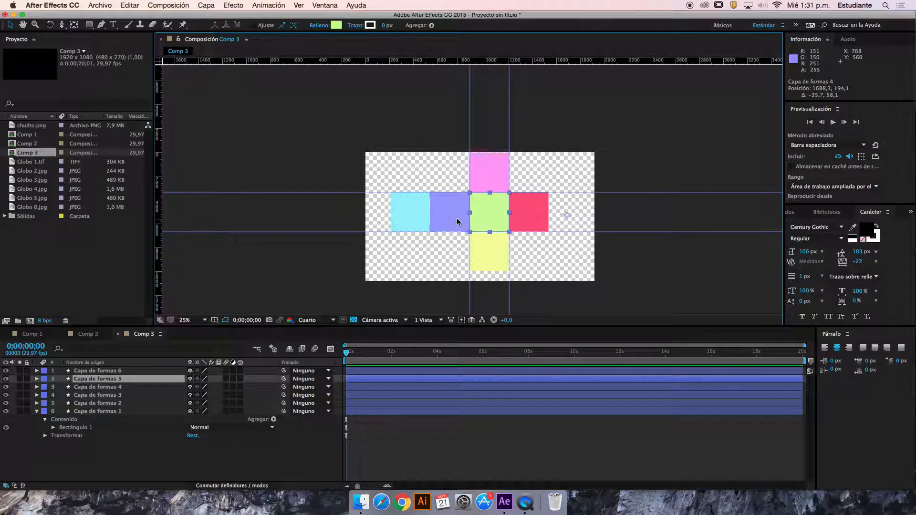
{"action": "left_click", "coordinate": [449, 212]}
{"action": "left_click", "coordinate": [413, 216]}
{"action": "left_click", "coordinate": [494, 179]}
{"action": "left_click", "coordinate": [522, 215]}
{"action": "left_click", "coordinate": [483, 255]}
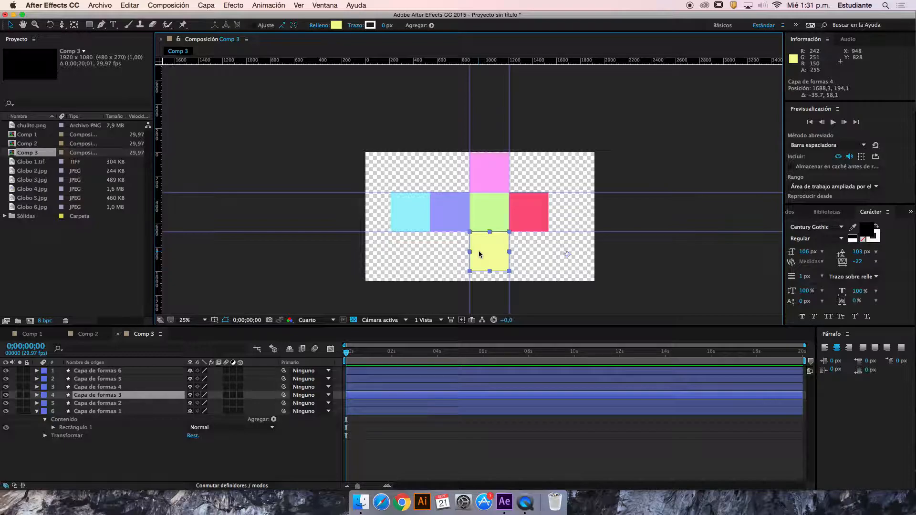
Minimise the project window and search in Finder for files named cubo
{"action": "left_click", "coordinate": [13, 15]}
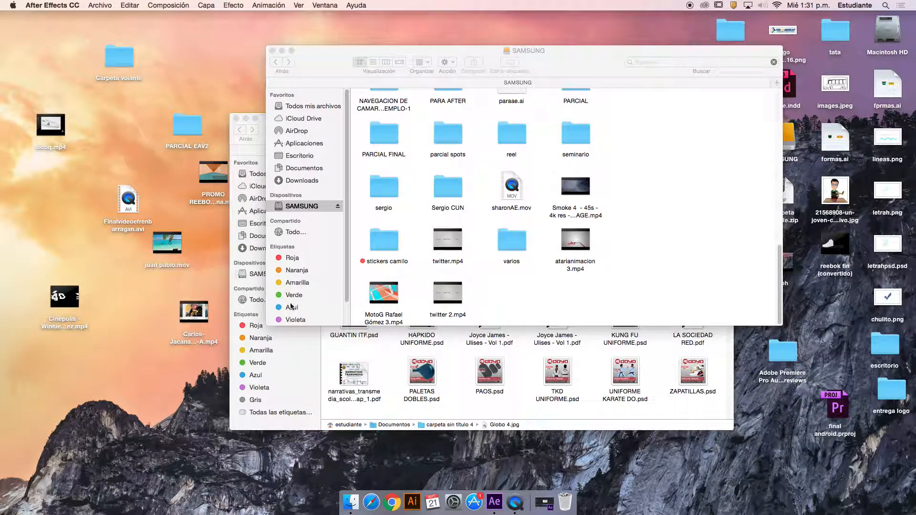
{"action": "scroll", "coordinate": [364, 222], "scroll_direction": "up", "scroll_amount": 5}
{"action": "scroll", "coordinate": [487, 211], "scroll_direction": "down", "scroll_amount": 5}
{"action": "scroll", "coordinate": [531, 228], "scroll_direction": "up", "scroll_amount": 10}
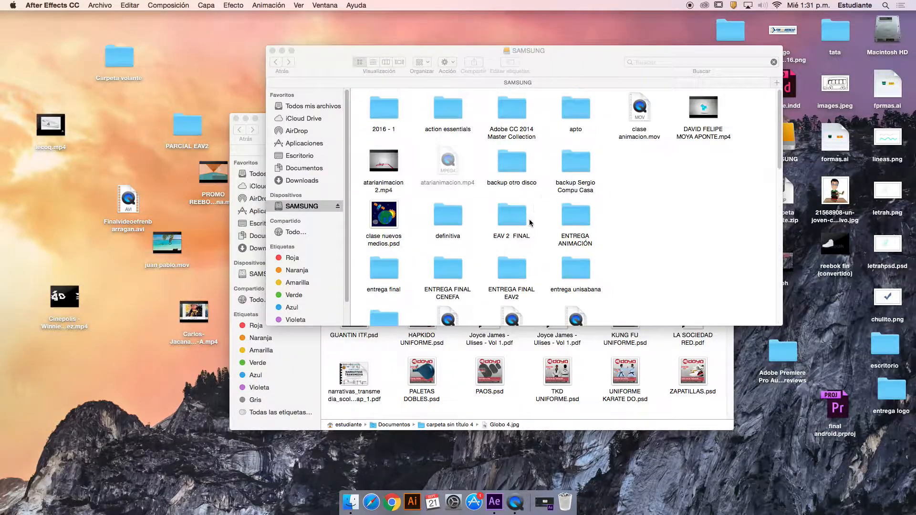
{"action": "left_click", "coordinate": [697, 62]}
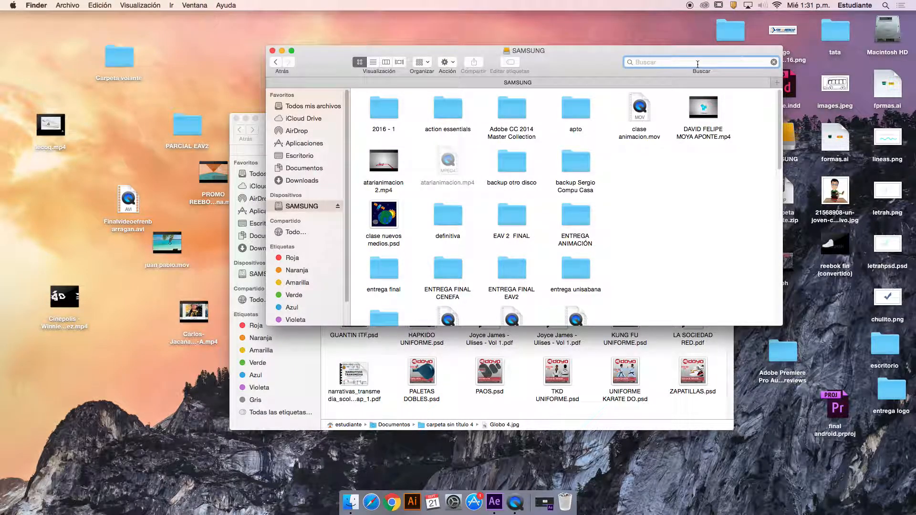
{"action": "type", "text": "cubo"}
{"action": "left_click", "coordinate": [706, 92]}
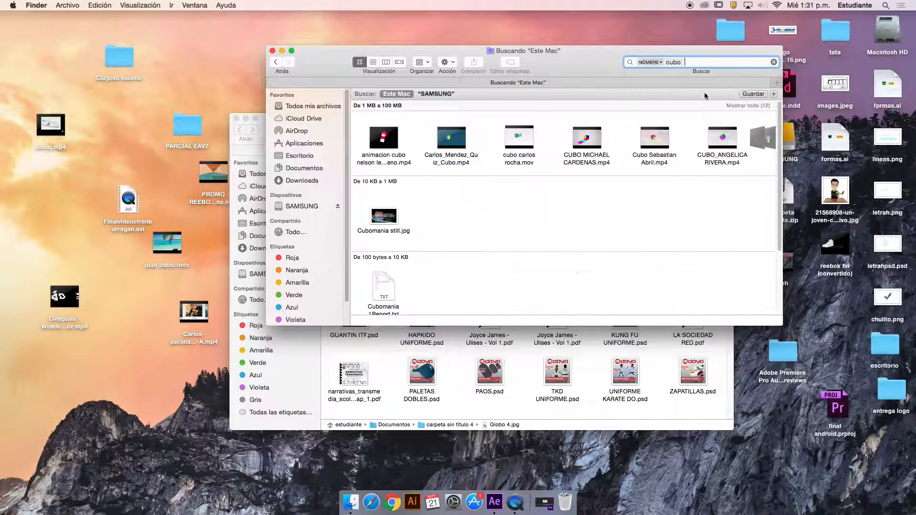
Preview the fourth cube video among the search results, playing and rewinding it to examine how the faces fold
{"action": "left_click", "coordinate": [594, 146]}
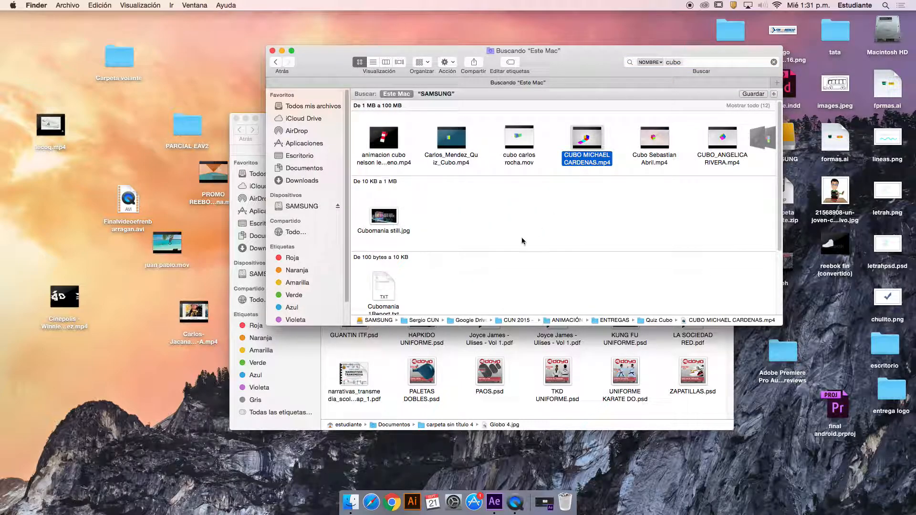
{"action": "key", "text": "space"}
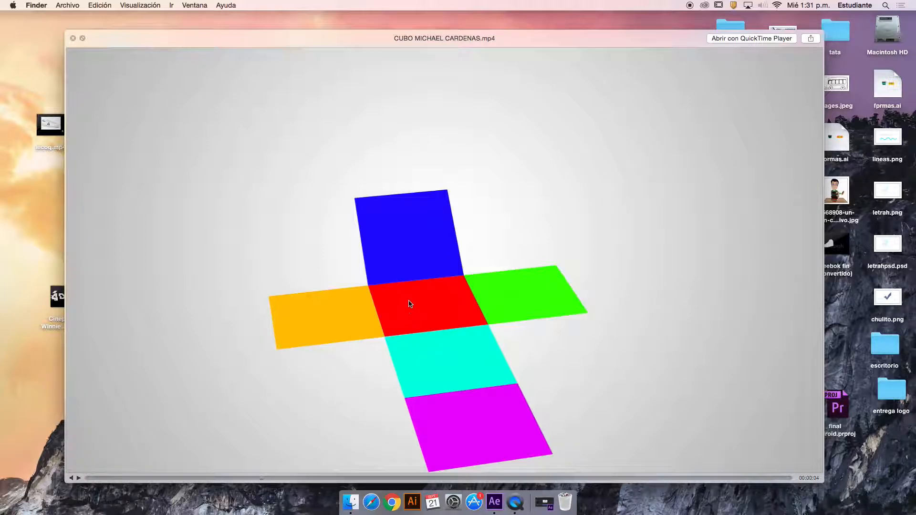
{"action": "left_click_drag", "start_coordinate": [262, 481], "coordinate": [243, 479]}
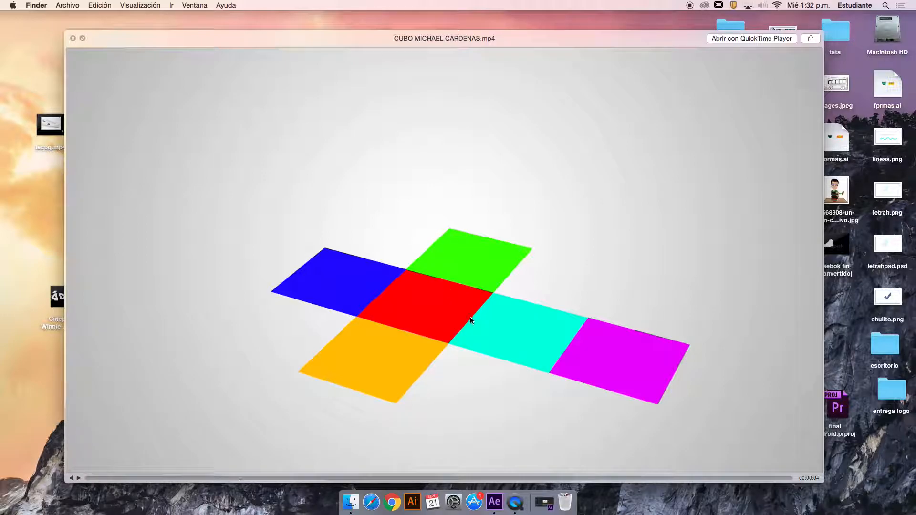
{"action": "left_click", "coordinate": [77, 479]}
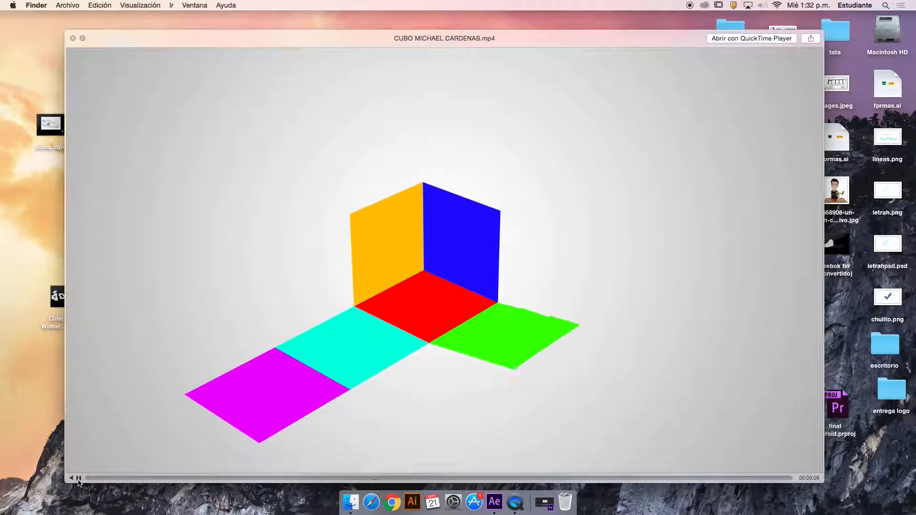
{"action": "left_click", "coordinate": [78, 482]}
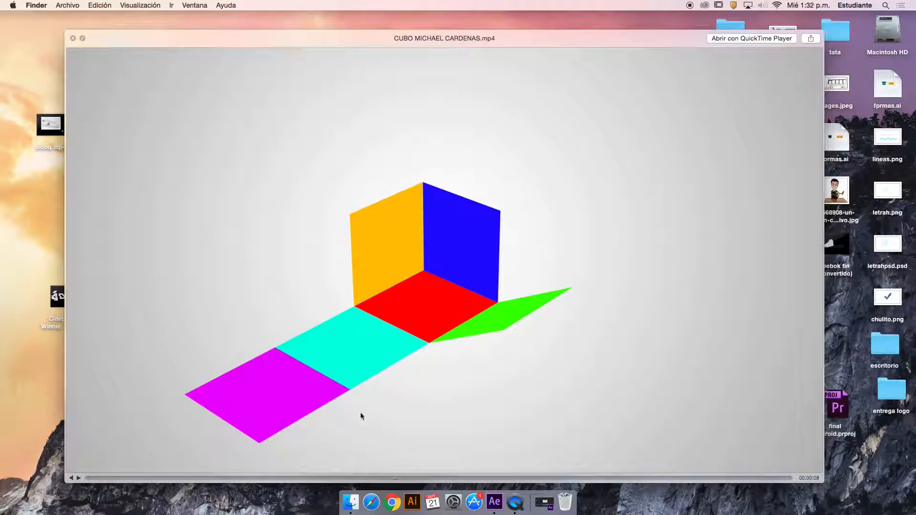
{"action": "left_click", "coordinate": [78, 481]}
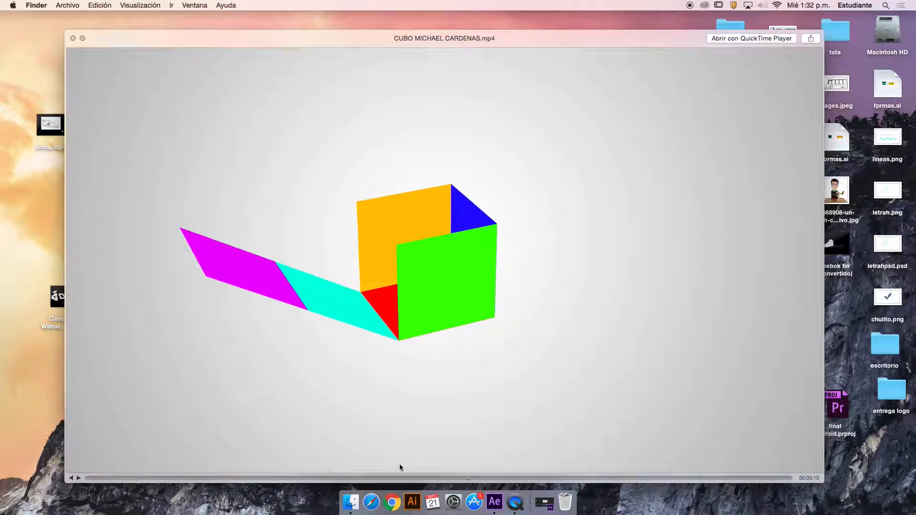
{"action": "left_click_drag", "start_coordinate": [469, 479], "coordinate": [435, 479]}
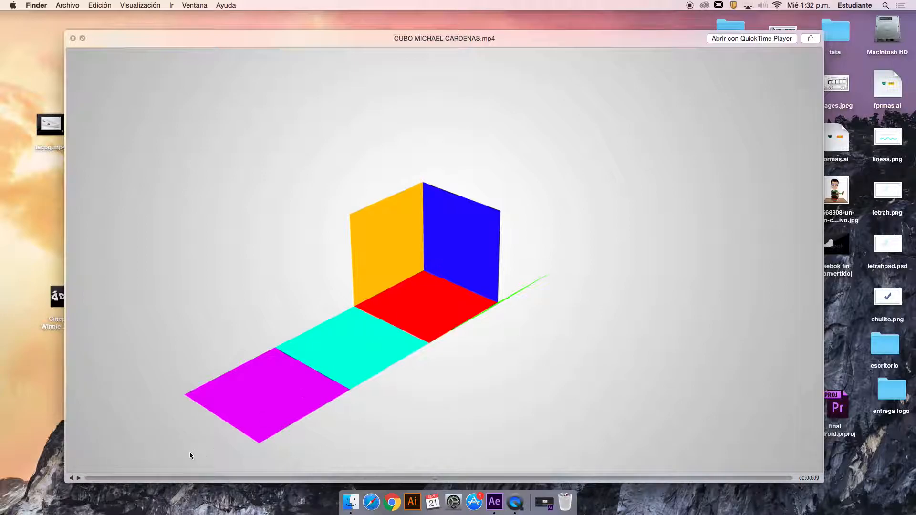
{"action": "left_click", "coordinate": [78, 479]}
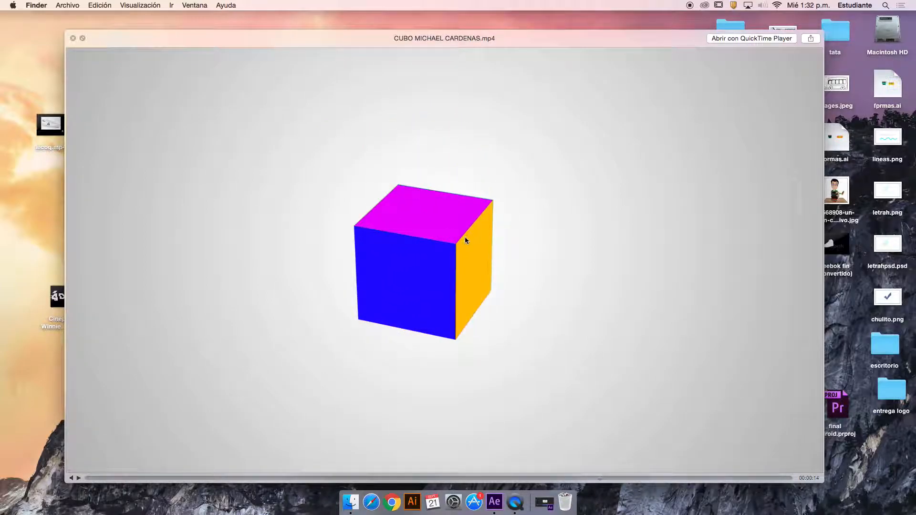
Return to After Effects, collapse Capa de formas 1 and make all six shape layers 3D
{"action": "left_click", "coordinate": [495, 502]}
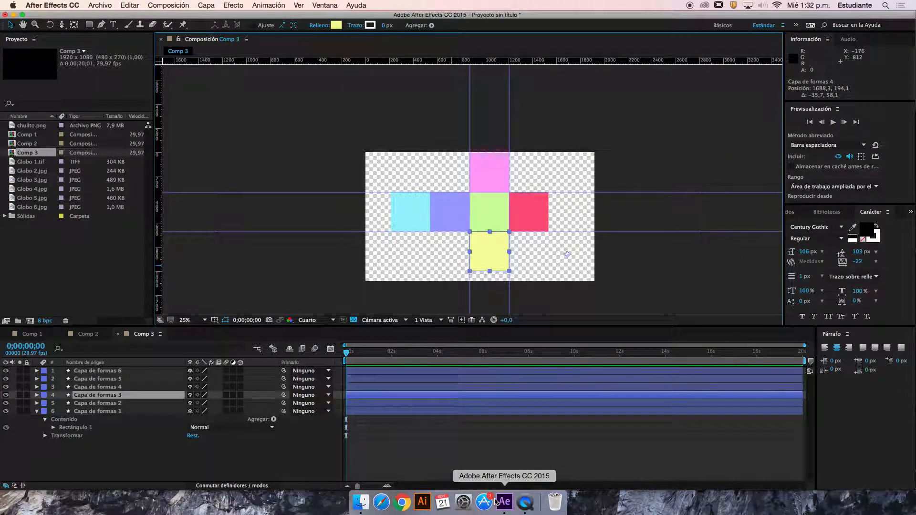
{"action": "left_click", "coordinate": [415, 227]}
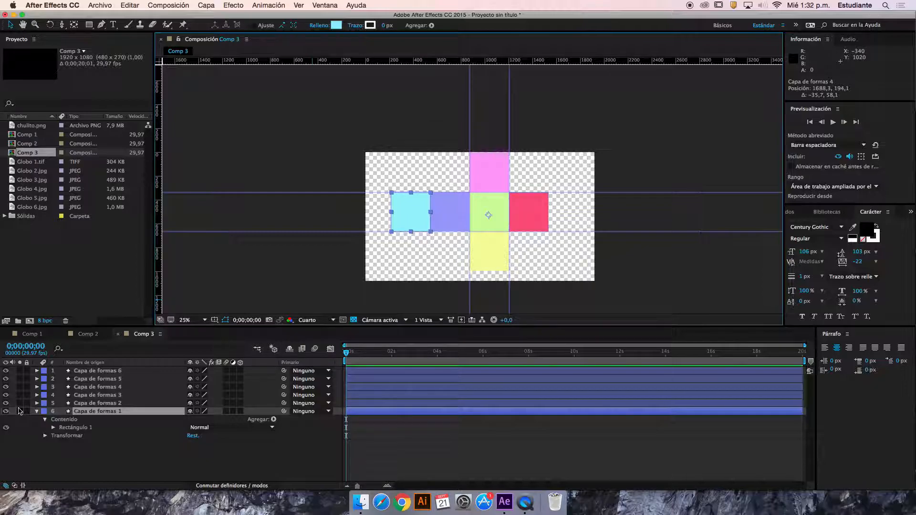
{"action": "left_click", "coordinate": [37, 411]}
{"action": "left_click_drag", "start_coordinate": [241, 371], "coordinate": [240, 411]}
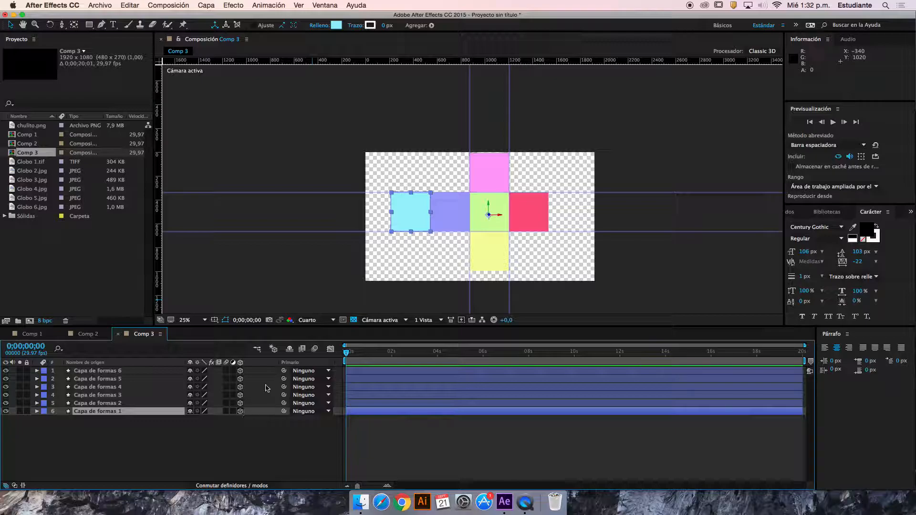
{"action": "left_click", "coordinate": [230, 435]}
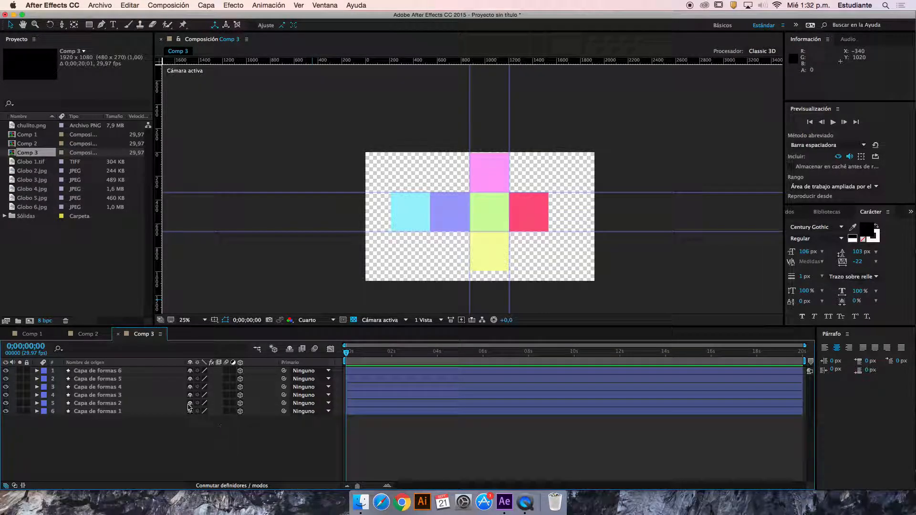
Move the cyan square's anchor point (Capa de formas 1) with the Pan Behind tool to the middle of its edge shared with the purple square
{"action": "left_click", "coordinate": [122, 414]}
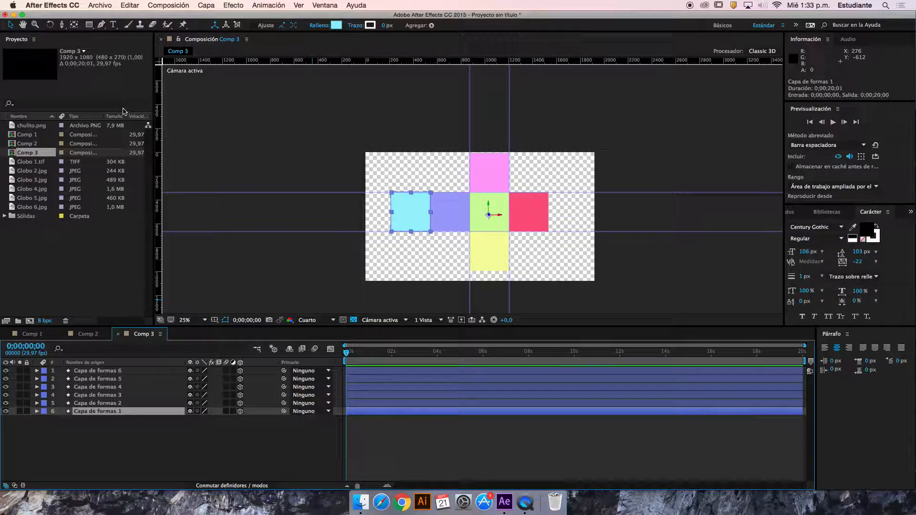
{"action": "left_click", "coordinate": [74, 25]}
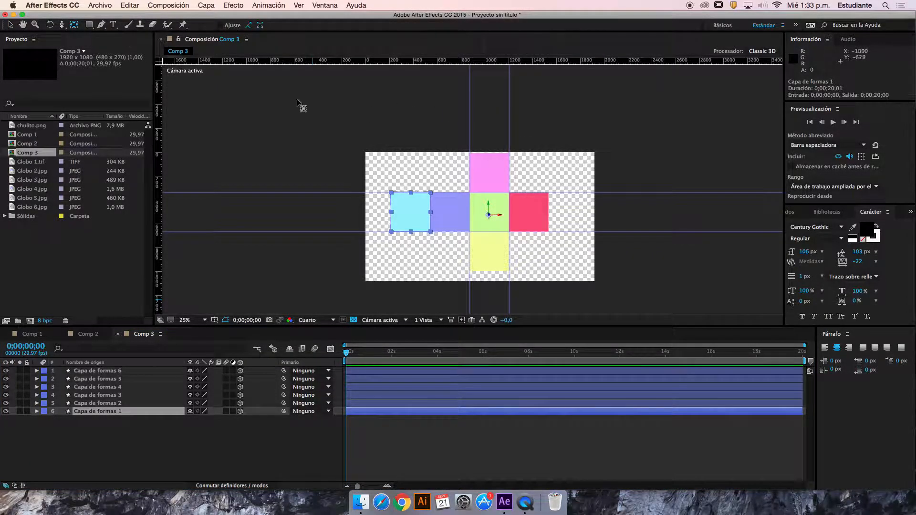
{"action": "left_click_drag", "start_coordinate": [502, 215], "coordinate": [431, 203]}
{"action": "key", "text": "slash"}
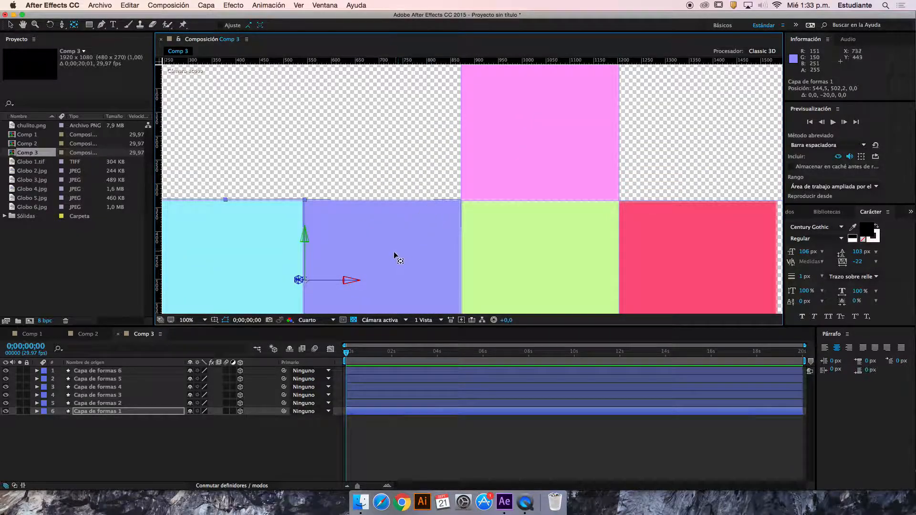
{"action": "key", "text": "period"}
{"action": "left_click_drag", "start_coordinate": [299, 270], "coordinate": [385, 187]}
{"action": "left_click", "coordinate": [382, 187]}
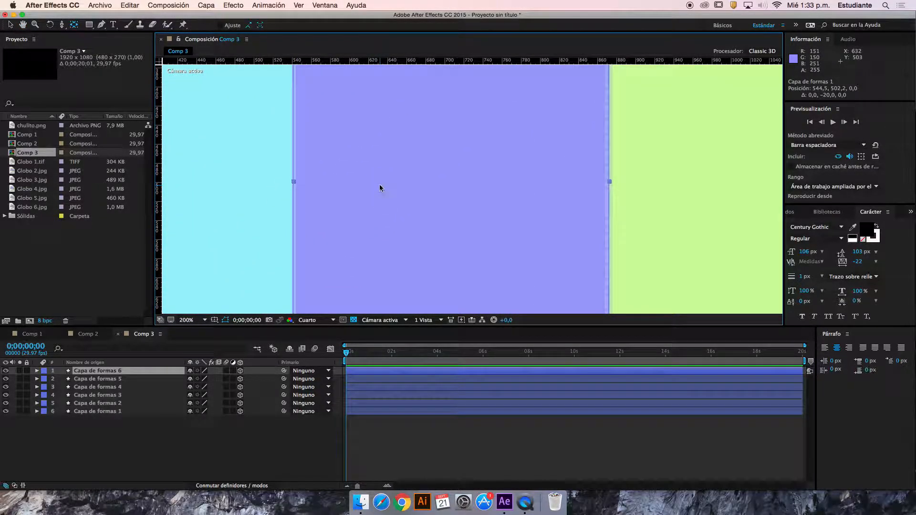
{"action": "key", "text": "super+z"}
{"action": "left_click_drag", "start_coordinate": [296, 205], "coordinate": [291, 180]}
{"action": "scroll", "coordinate": [356, 175], "scroll_direction": "up", "scroll_amount": 2}
{"action": "scroll", "coordinate": [358, 180], "scroll_direction": "down", "scroll_amount": 3}
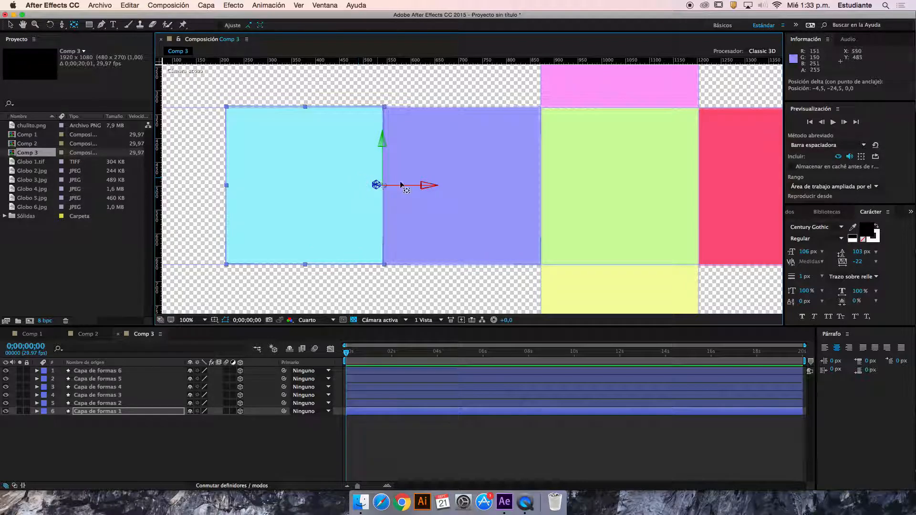
Move the purple square's anchor point (Capa de formas 6) to the middle of the edge it shares with the green square
{"action": "left_click", "coordinate": [488, 181]}
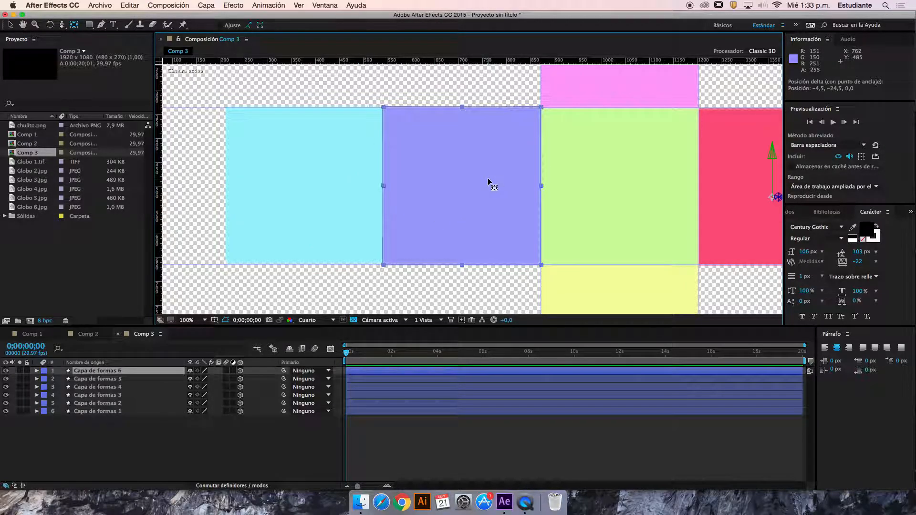
{"action": "left_click_drag", "start_coordinate": [629, 196], "coordinate": [565, 190]}
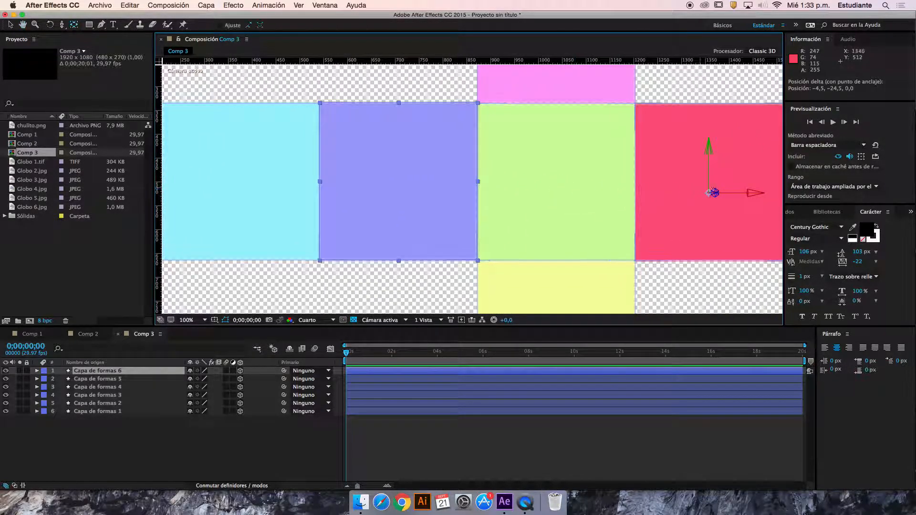
{"action": "left_click_drag", "start_coordinate": [752, 194], "coordinate": [522, 183]}
{"action": "scroll", "coordinate": [480, 166], "scroll_direction": "up", "scroll_amount": 2}
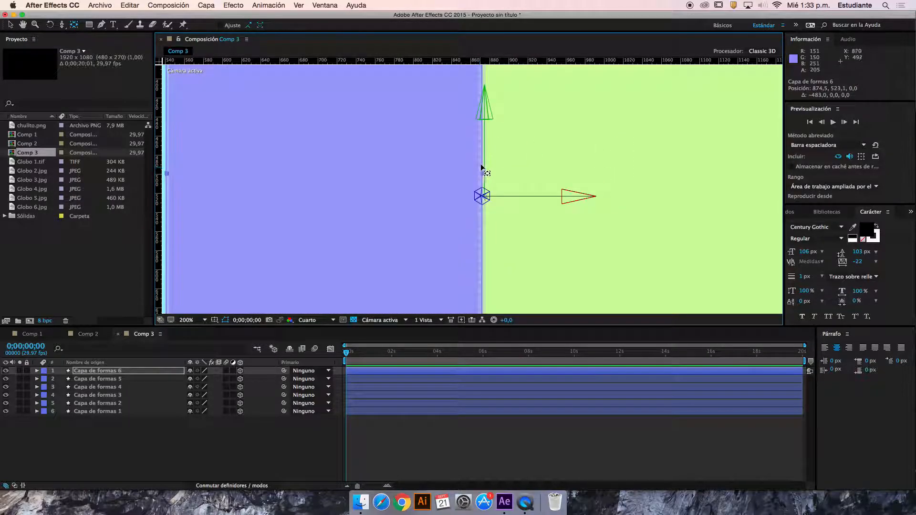
{"action": "left_click_drag", "start_coordinate": [484, 105], "coordinate": [485, 84]}
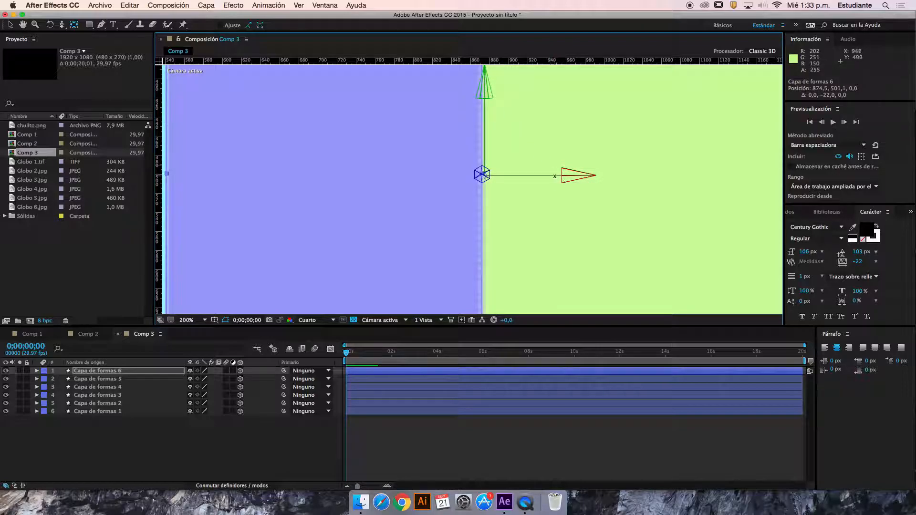
{"action": "left_click", "coordinate": [572, 180]}
{"action": "left_click", "coordinate": [415, 190]}
{"action": "left_click_drag", "start_coordinate": [566, 175], "coordinate": [564, 175]}
{"action": "left_click_drag", "start_coordinate": [482, 95], "coordinate": [484, 93]}
{"action": "scroll", "coordinate": [545, 179], "scroll_direction": "up", "scroll_amount": 1}
{"action": "scroll", "coordinate": [545, 177], "scroll_direction": "down", "scroll_amount": 4}
Centre the green square's anchor point and move the yellow square's anchor point to the middle of its edge shared with the green square
{"action": "left_click", "coordinate": [536, 202]}
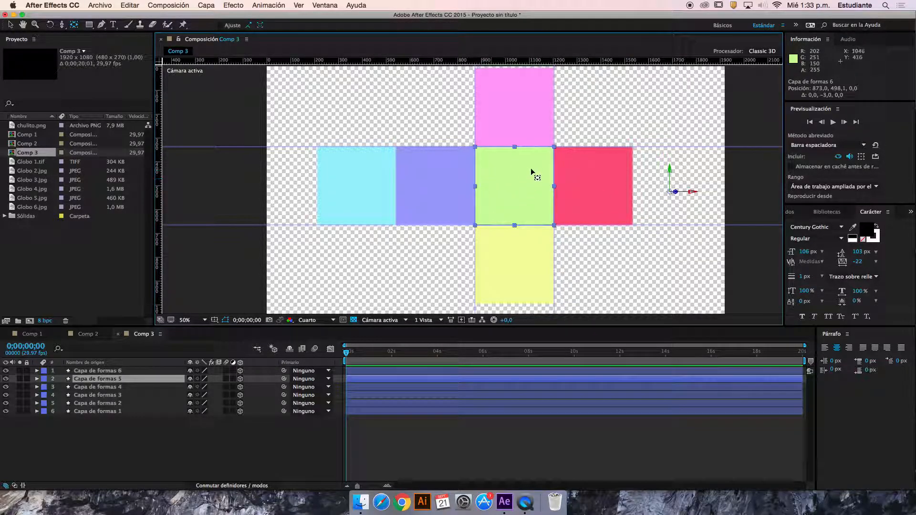
{"action": "left_click_drag", "start_coordinate": [676, 191], "coordinate": [538, 190]}
{"action": "left_click", "coordinate": [510, 265]}
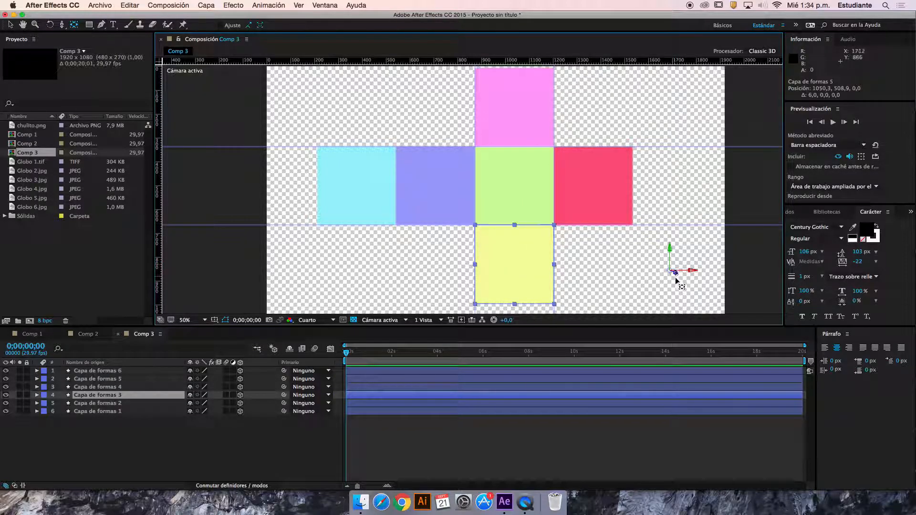
{"action": "left_click_drag", "start_coordinate": [675, 271], "coordinate": [516, 271]}
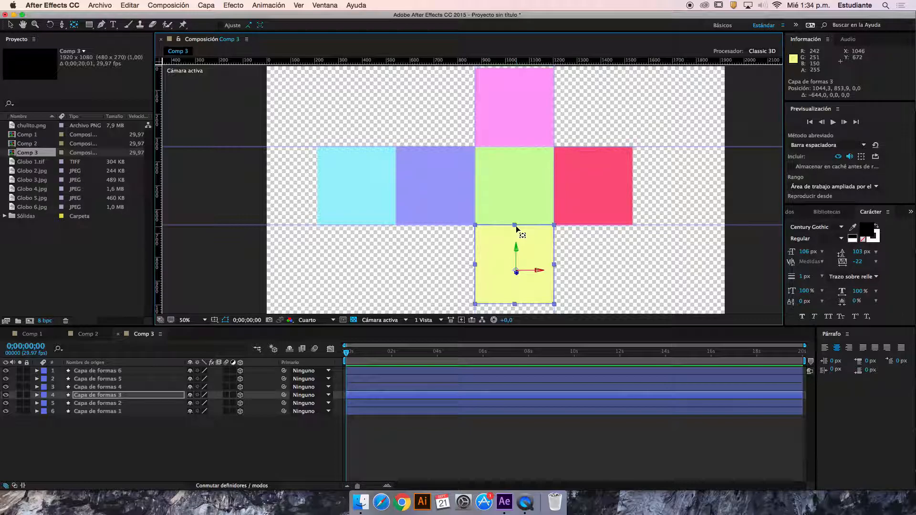
{"action": "left_click_drag", "start_coordinate": [503, 252], "coordinate": [539, 225]}
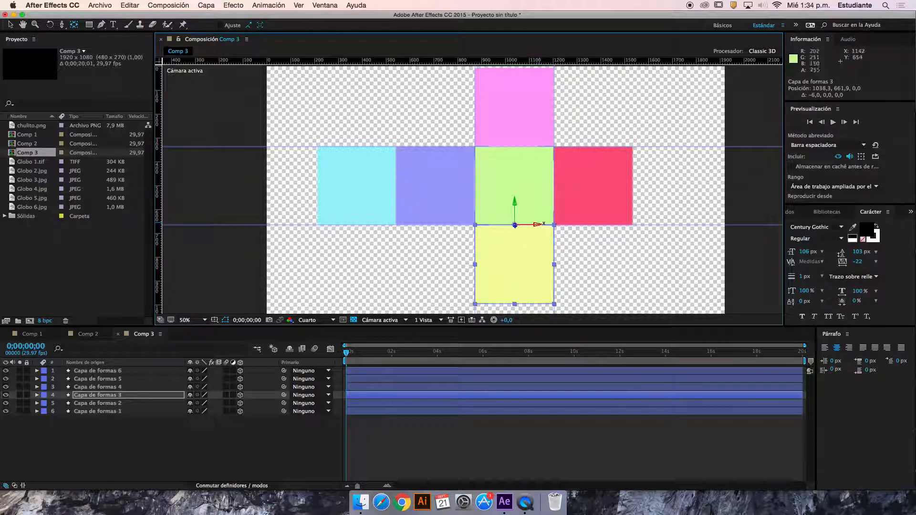
Move the anchor points of the pink and red squares to the middle of the edges they share with the green square
{"action": "left_click", "coordinate": [516, 127]}
{"action": "left_click_drag", "start_coordinate": [687, 111], "coordinate": [512, 123]}
{"action": "left_click", "coordinate": [513, 91]}
{"action": "left_click", "coordinate": [571, 175]}
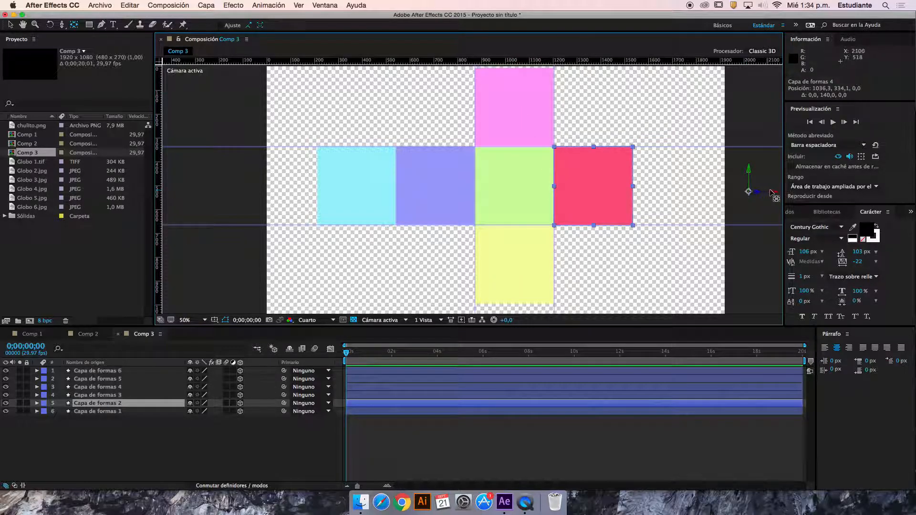
{"action": "left_click_drag", "start_coordinate": [772, 193], "coordinate": [553, 163]}
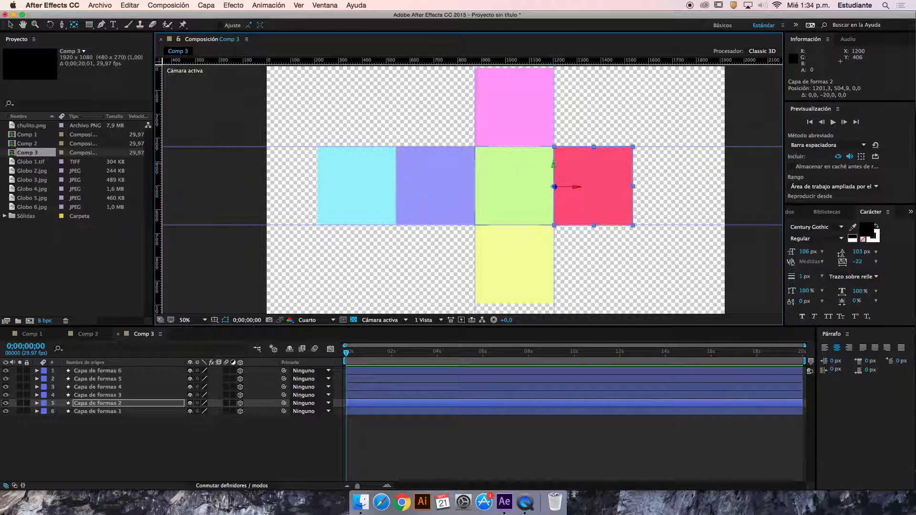
Switch to the Selection tool and show the composition in two horizontal views, with the active camera view zoomed to 25%
{"action": "key", "text": "v"}
{"action": "left_click", "coordinate": [440, 319]}
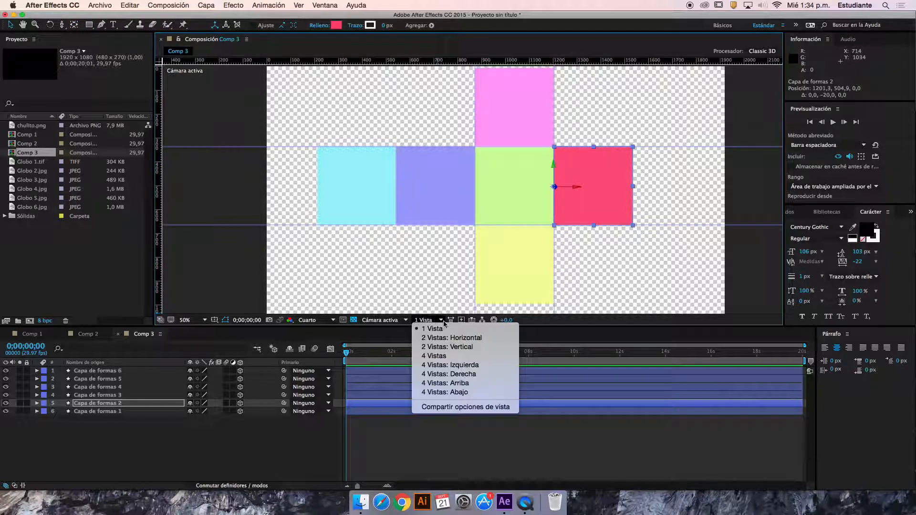
{"action": "left_click", "coordinate": [459, 338]}
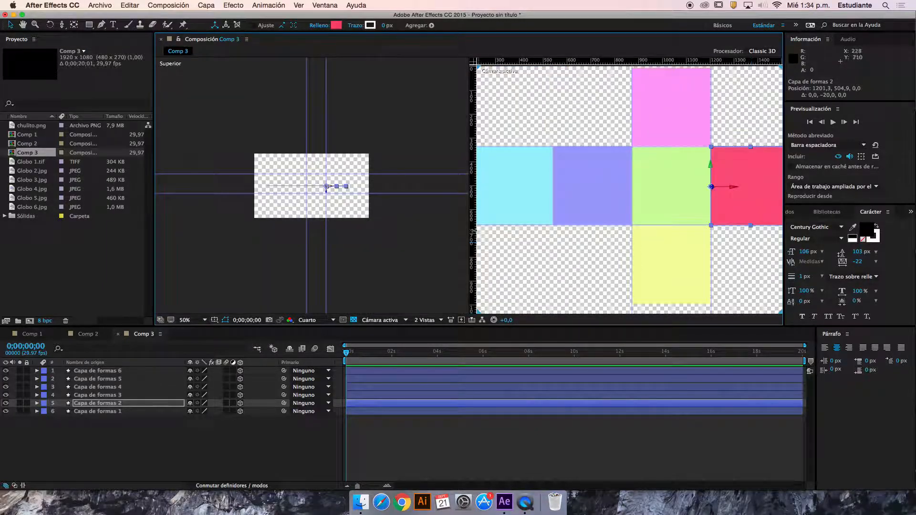
{"action": "left_click", "coordinate": [568, 242]}
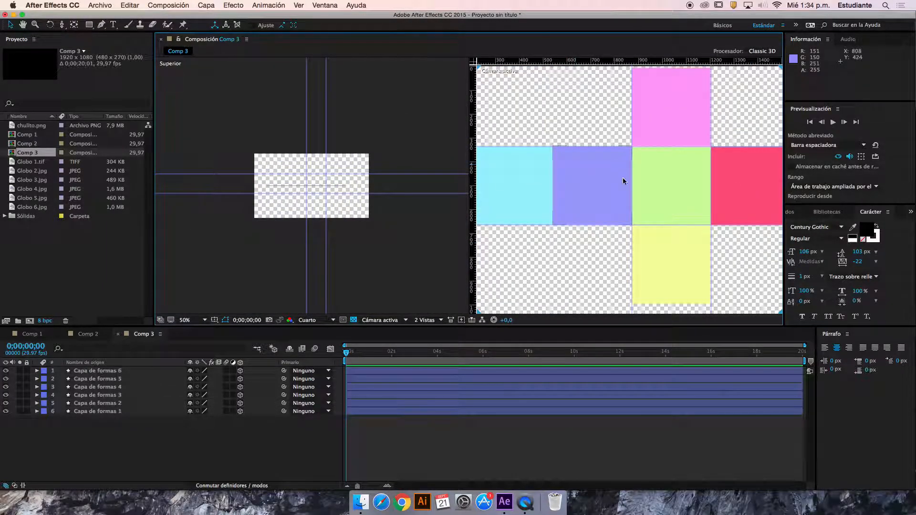
{"action": "scroll", "coordinate": [620, 172], "scroll_direction": "down", "scroll_amount": 2}
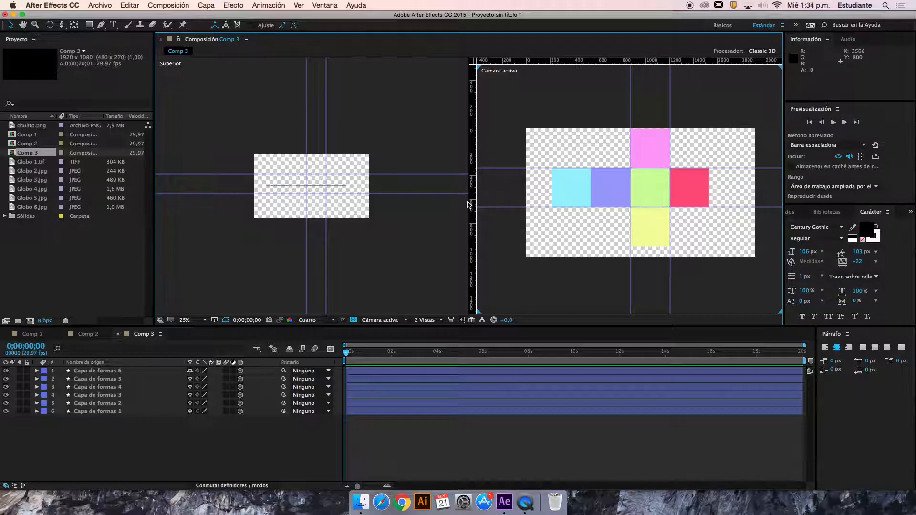
{"action": "key", "text": "period"}
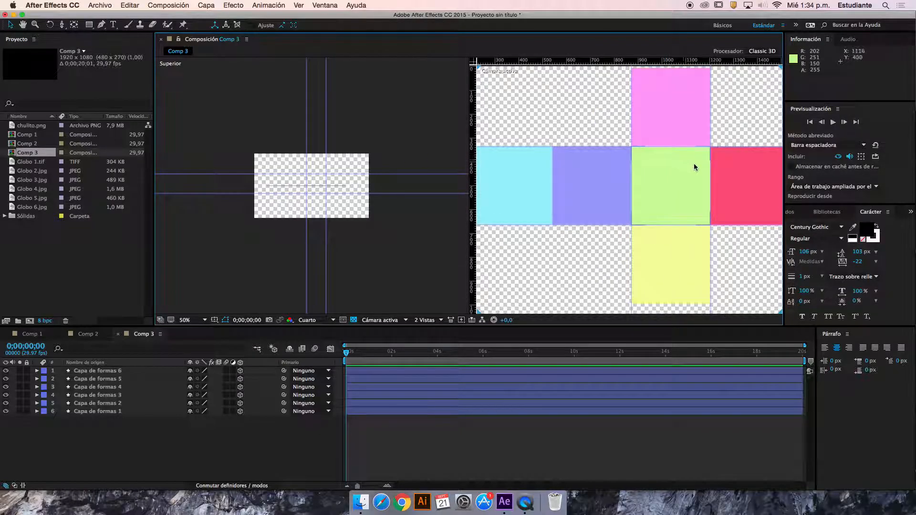
{"action": "key", "text": "comma"}
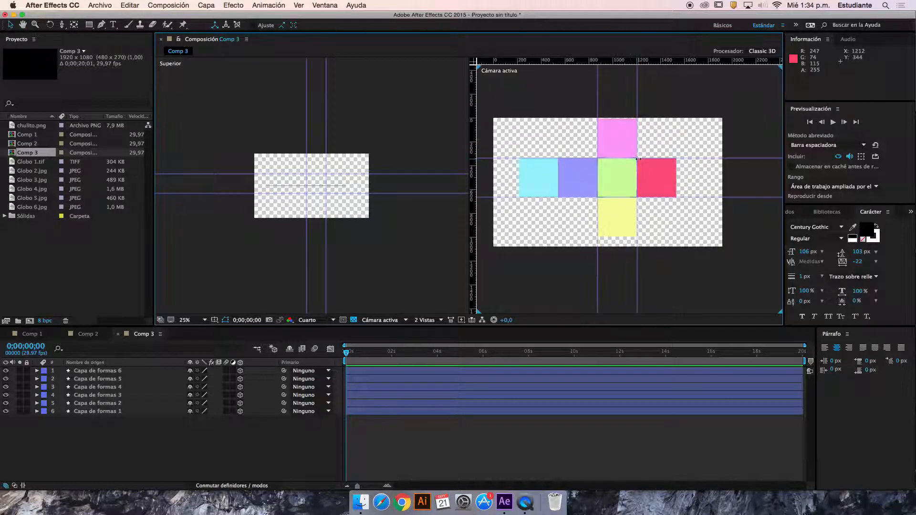
Reveal the rotation properties of the red square (Capa de formas 2), test its Y Rotation and reset that value to 0°
{"action": "left_click", "coordinate": [664, 177]}
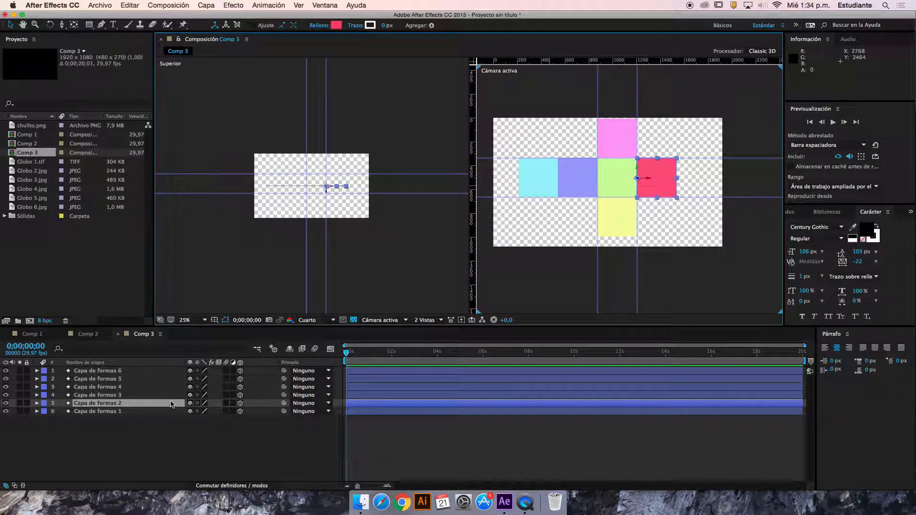
{"action": "key", "text": "r"}
{"action": "mouse_move", "coordinate": [200, 428]}
{"action": "left_mouse_down"}
{"action": "mouse_move", "coordinate": [211, 428]}
{"action": "mouse_move", "coordinate": [189, 429]}
{"action": "left_mouse_up"}
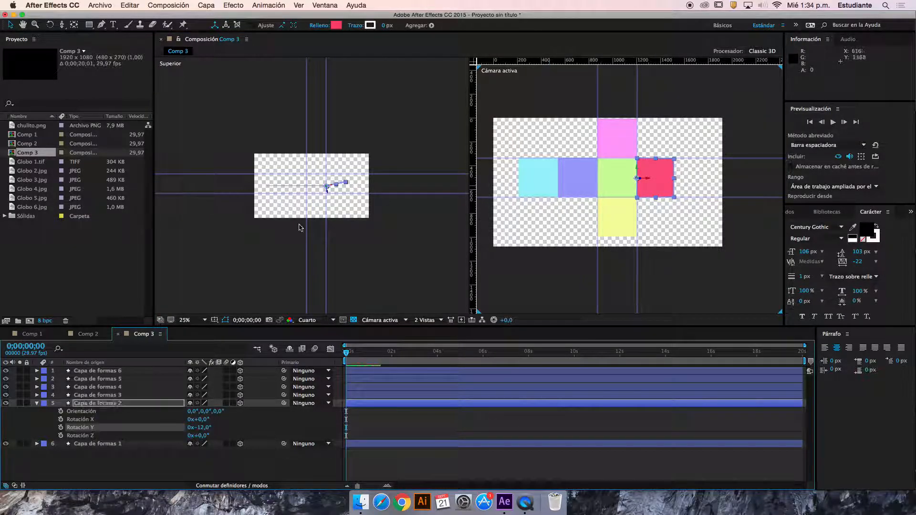
{"action": "scroll", "coordinate": [342, 168], "scroll_direction": "up", "scroll_amount": 4}
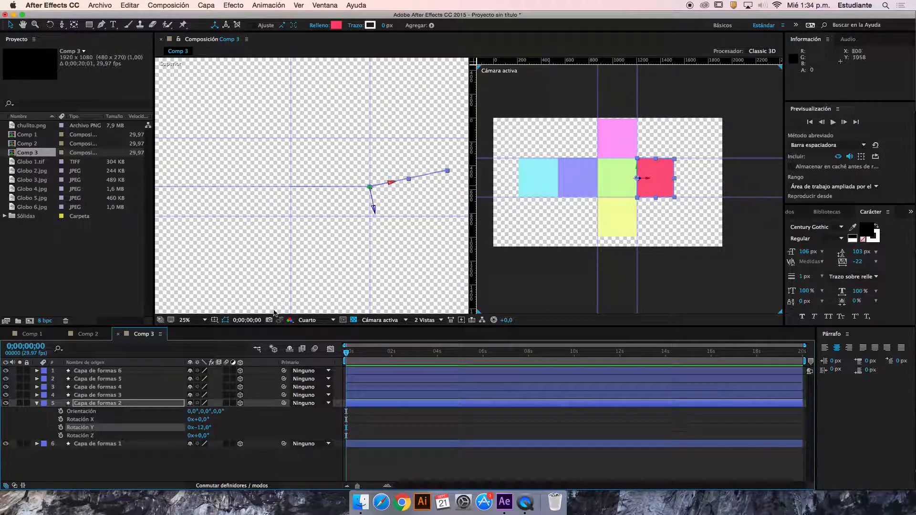
{"action": "mouse_move", "coordinate": [206, 428]}
{"action": "left_mouse_down"}
{"action": "mouse_move", "coordinate": [210, 420]}
{"action": "mouse_move", "coordinate": [152, 413]}
{"action": "mouse_move", "coordinate": [173, 409]}
{"action": "mouse_move", "coordinate": [202, 424]}
{"action": "left_mouse_up"}
{"action": "left_click", "coordinate": [203, 428]}
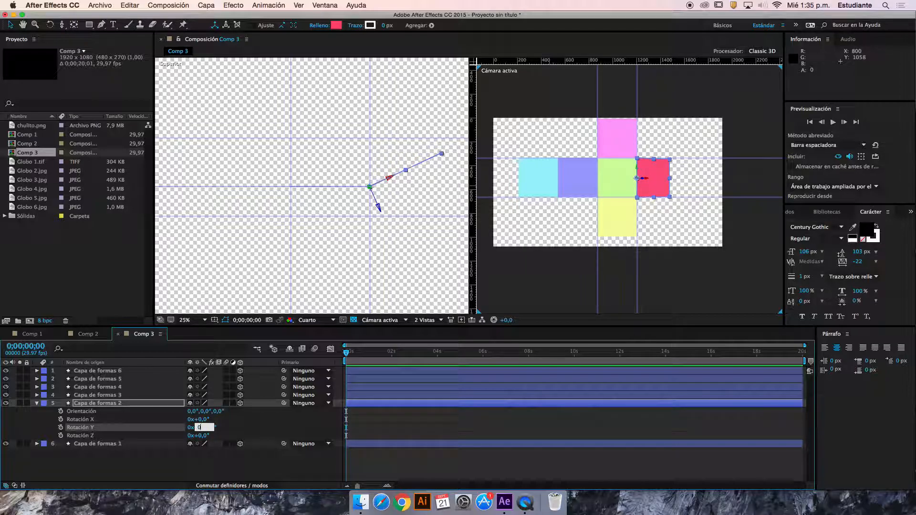
{"action": "key", "text": "Return"}
Keyframe the red square's Y Rotation from 0° at 0;00;00;08 to -90° at 0;00;01;27
{"action": "left_click", "coordinate": [354, 356]}
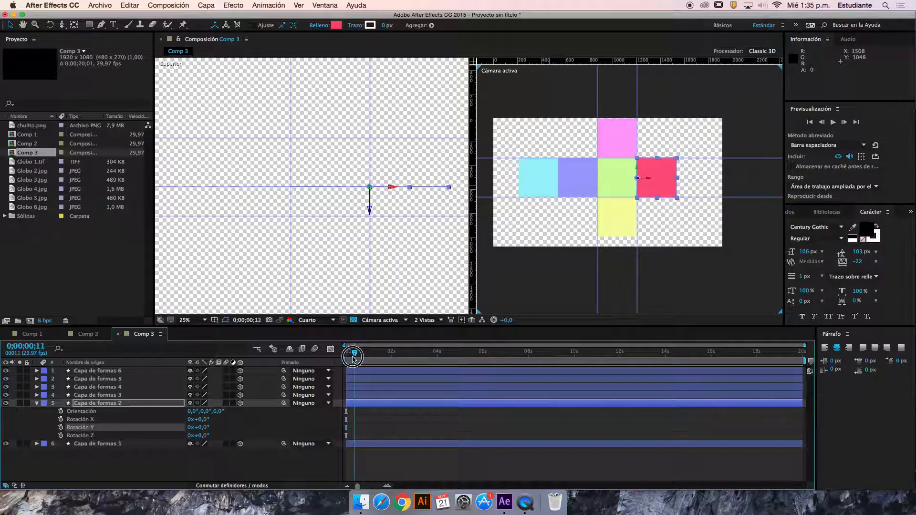
{"action": "left_click", "coordinate": [60, 428]}
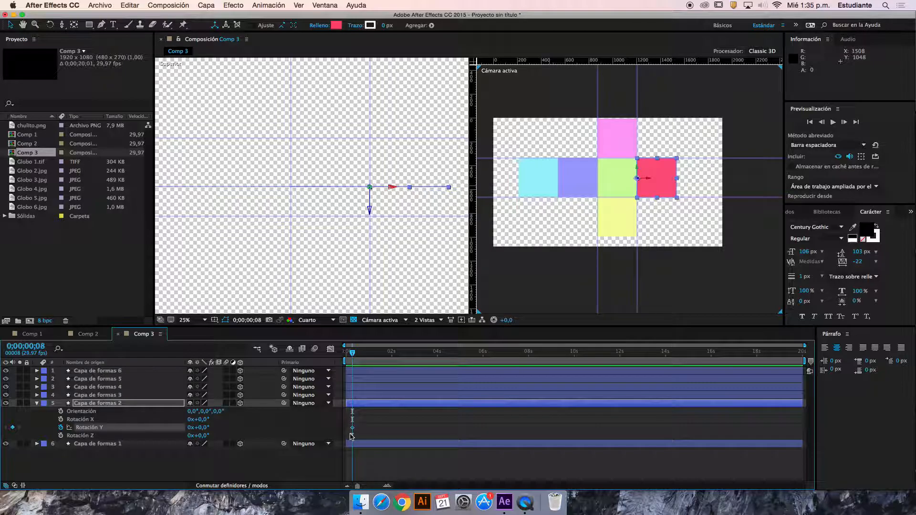
{"action": "left_click_drag", "start_coordinate": [355, 352], "coordinate": [390, 354]}
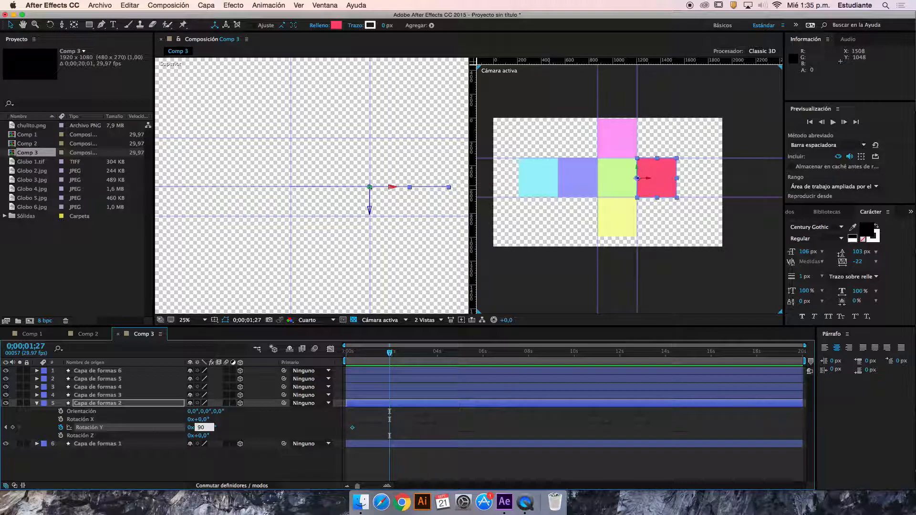
{"action": "key", "text": "Return"}
{"action": "left_click", "coordinate": [209, 429]}
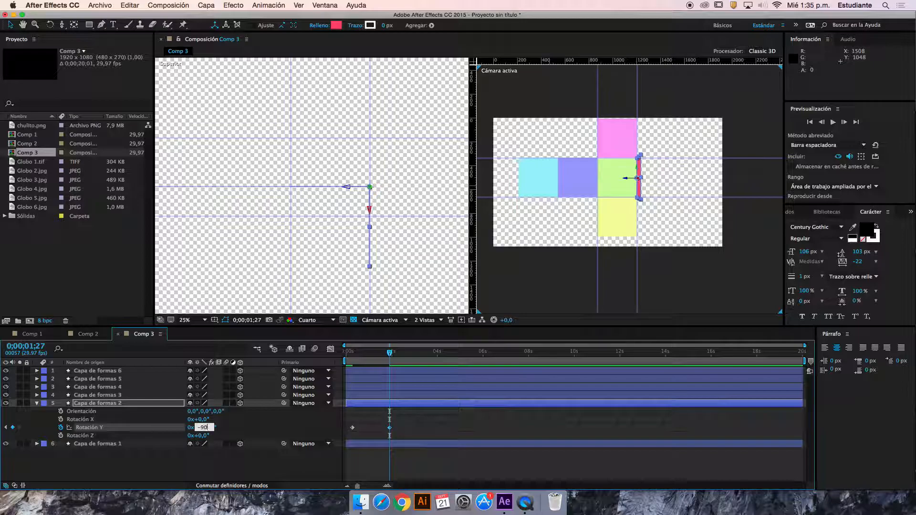
{"action": "key", "text": "Return"}
Preview and scrub the first two seconds to examine the red square's fold in the top and camera views
{"action": "left_click", "coordinate": [350, 273]}
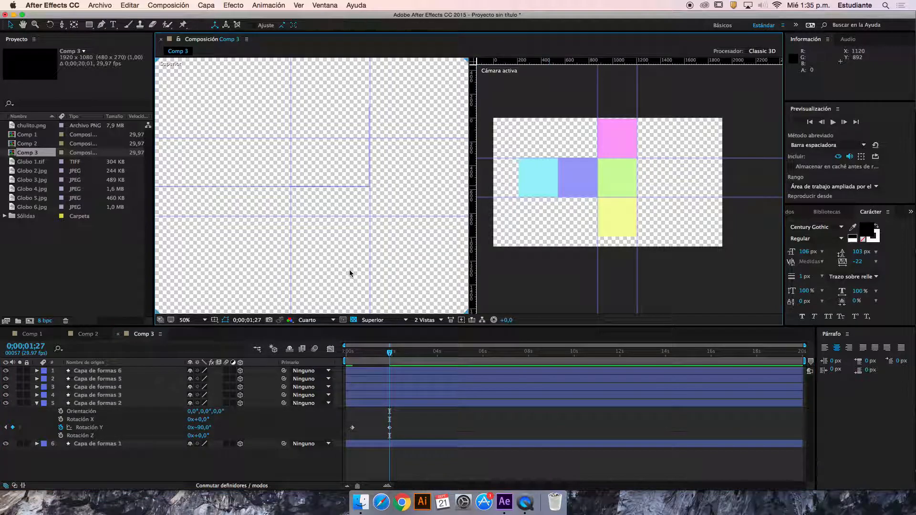
{"action": "left_click", "coordinate": [357, 186]}
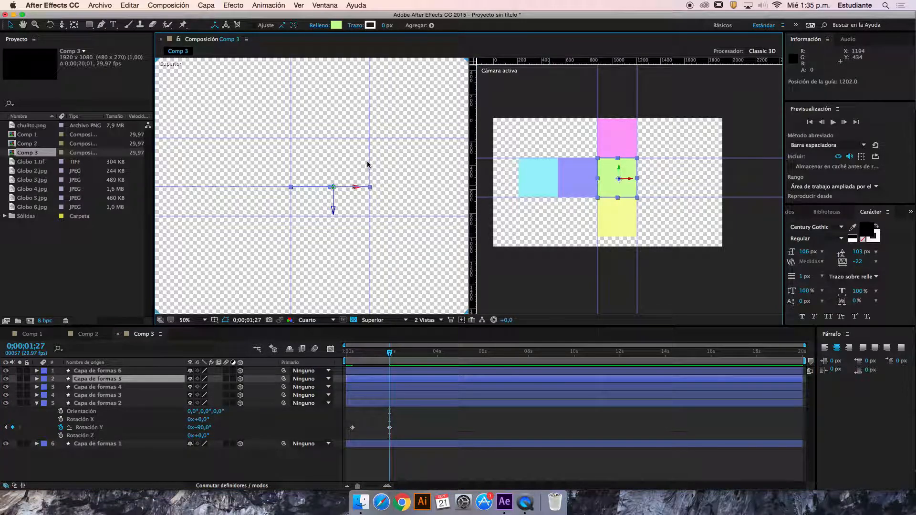
{"action": "left_click_drag", "start_coordinate": [388, 364], "coordinate": [334, 360]}
{"action": "left_click", "coordinate": [380, 247]}
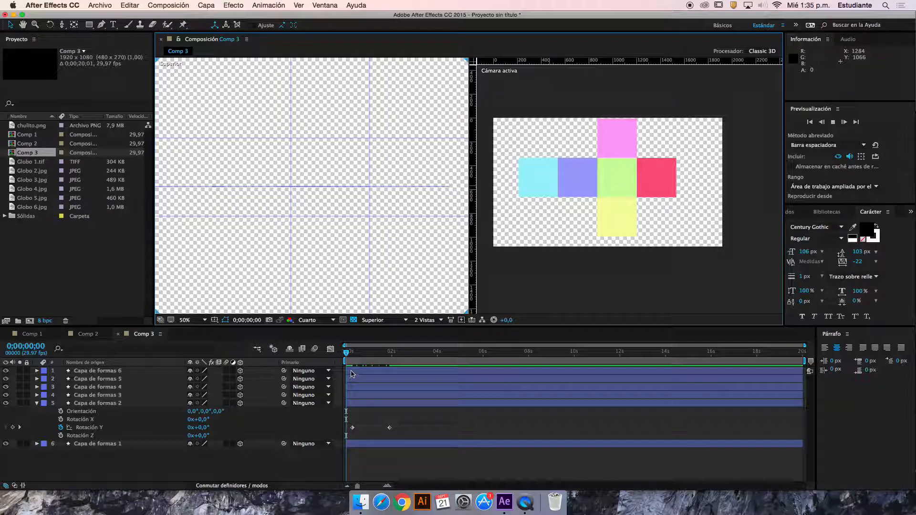
{"action": "left_click_drag", "start_coordinate": [347, 352], "coordinate": [391, 354]}
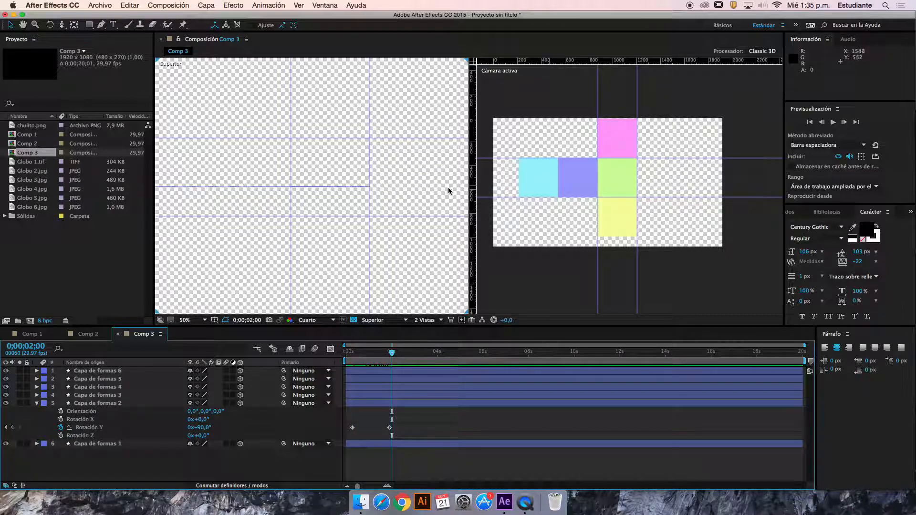
Select the yellow square (Capa de formas 3) and reveal its rotation properties
{"action": "left_click", "coordinate": [626, 215]}
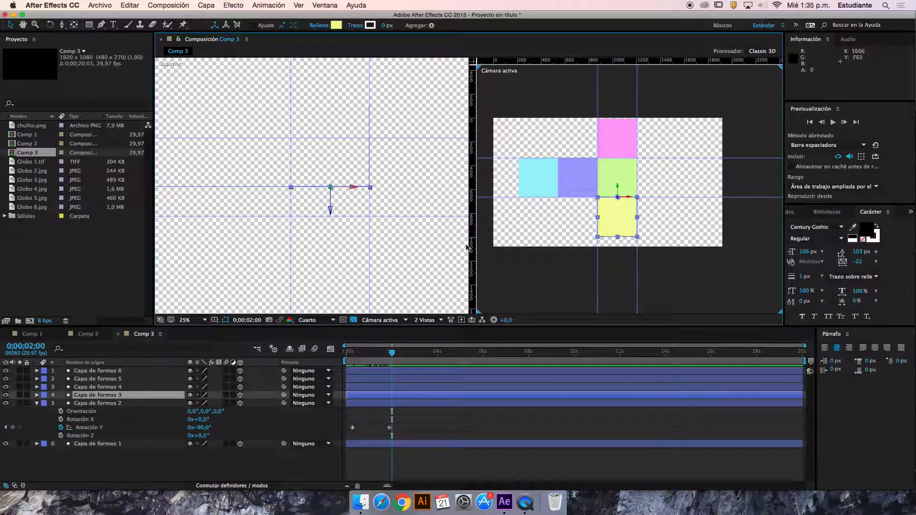
{"action": "key", "text": "r"}
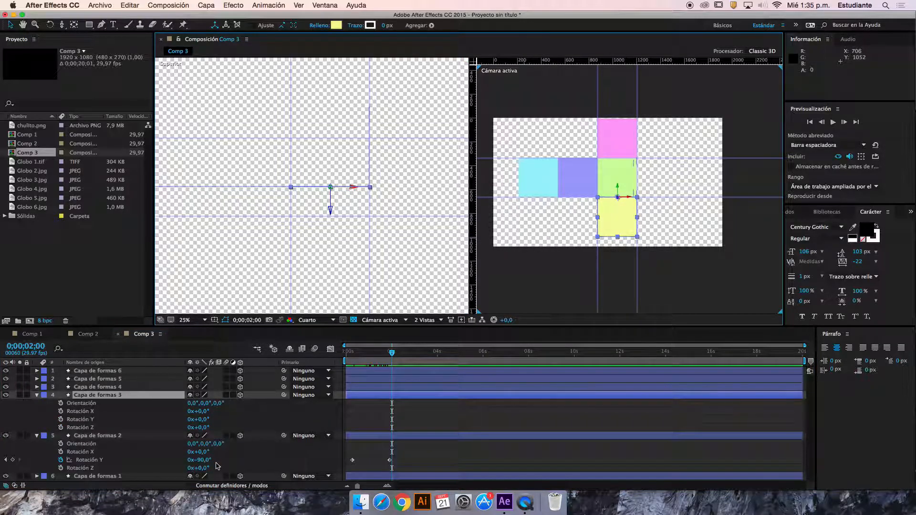
Test rotating the yellow square to find the axis that folds it, and undo the trial rotations
{"action": "left_click_drag", "start_coordinate": [206, 425], "coordinate": [240, 410]}
{"action": "key", "text": "super+z"}
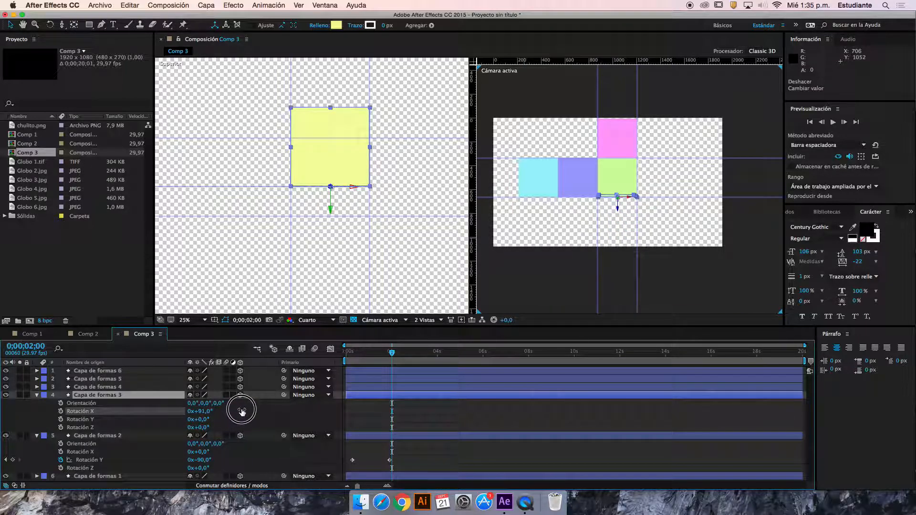
{"action": "key", "text": "super+z"}
{"action": "left_click_drag", "start_coordinate": [206, 422], "coordinate": [225, 413]}
{"action": "key", "text": "super+z"}
{"action": "key", "text": "super+z"}
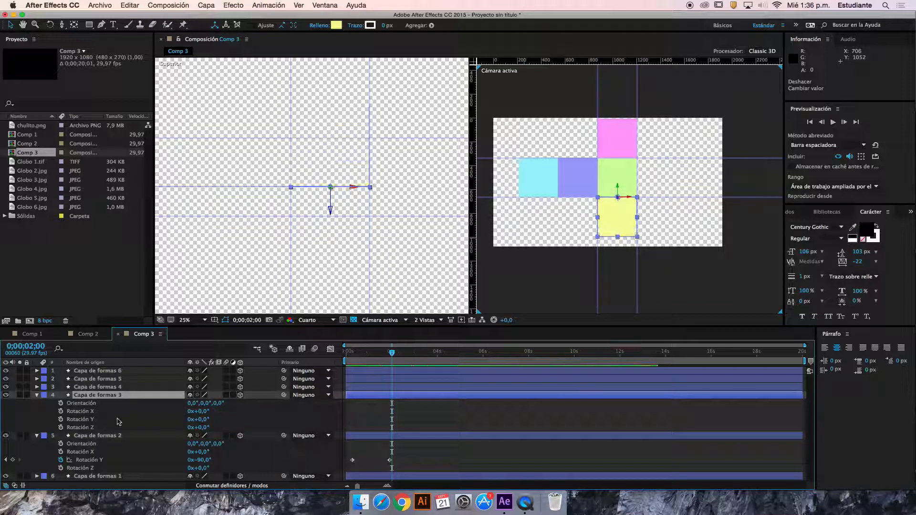
Keyframe the yellow square's X Rotation from 0° at 0;00;01;00 to 90° at 0;00;02;00
{"action": "left_click", "coordinate": [60, 412]}
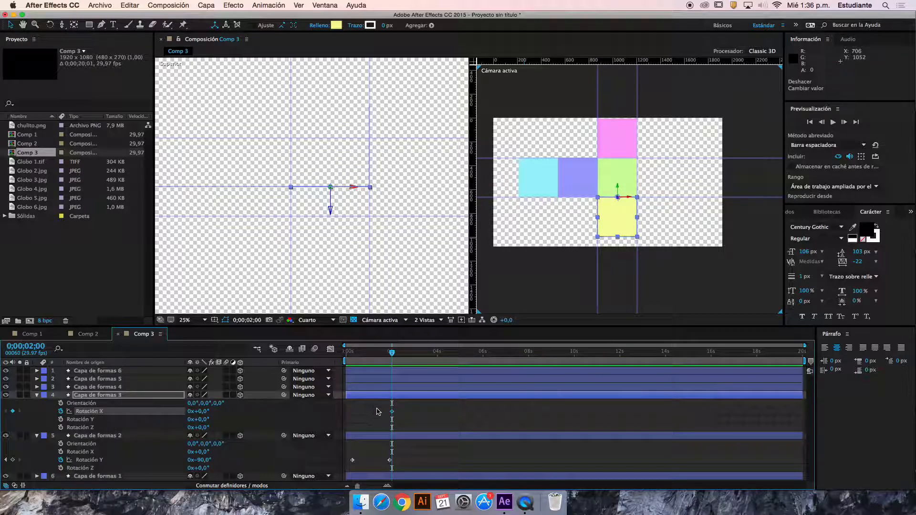
{"action": "left_click_drag", "start_coordinate": [392, 411], "coordinate": [369, 411]}
{"action": "left_click", "coordinate": [202, 412]}
{"action": "type", "text": "90"}
{"action": "key", "text": "Return"}
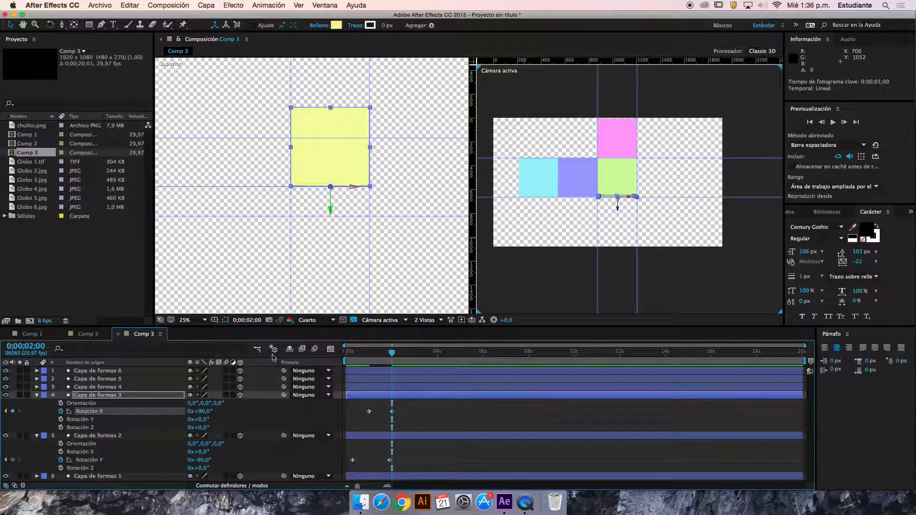
Move the current time to 0;00;02;23 and collapse the properties of Capa de formas 3 and Capa de formas 2
{"action": "left_click_drag", "start_coordinate": [393, 345], "coordinate": [409, 355]}
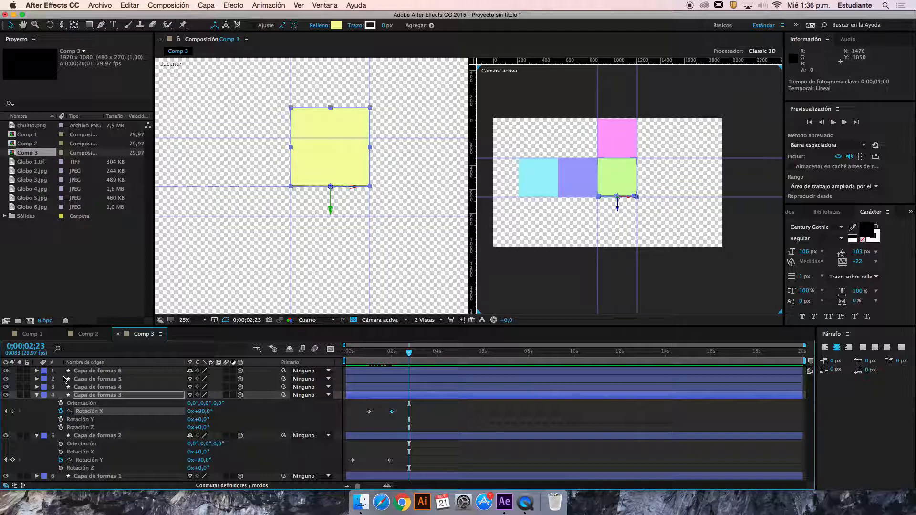
{"action": "left_click", "coordinate": [38, 395]}
{"action": "left_click", "coordinate": [37, 404]}
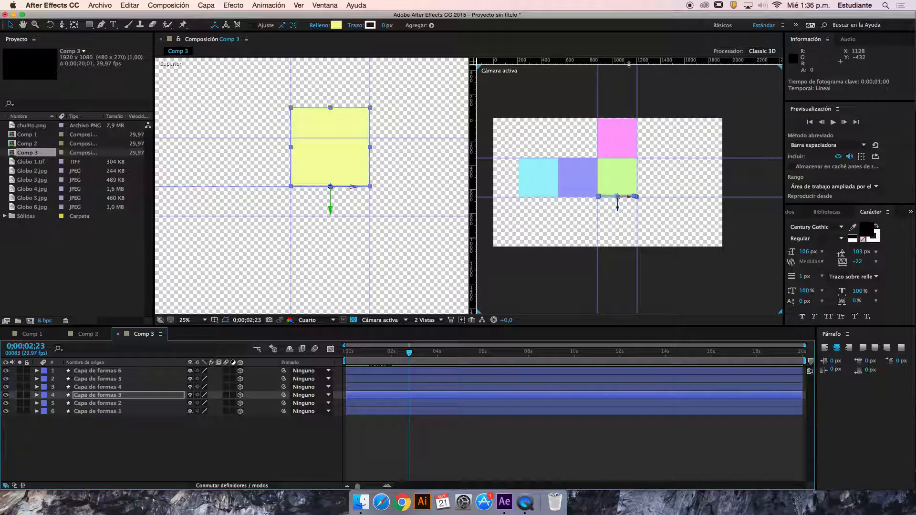
{"action": "scroll", "coordinate": [634, 186], "scroll_direction": "up", "scroll_amount": 2}
{"action": "scroll", "coordinate": [634, 186], "scroll_direction": "down", "scroll_amount": 6}
{"action": "scroll", "coordinate": [635, 187], "scroll_direction": "up", "scroll_amount": 4}
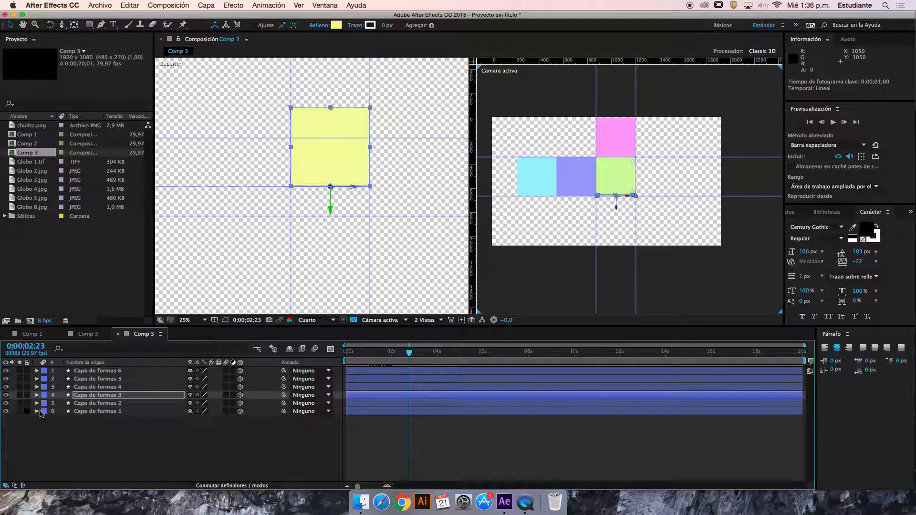
Open the choice of new layer types for Comp 3
{"action": "right_click", "coordinate": [128, 438]}
{"action": "mouse_move", "coordinate": [195, 405]}
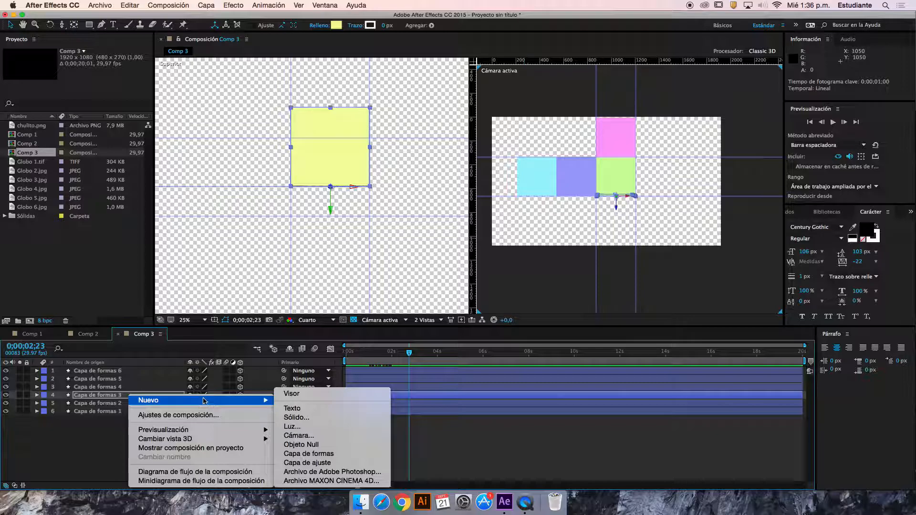
Add a null object to Comp 3, position it over the green square and move it to the top of the layer stack
{"action": "left_click", "coordinate": [309, 445]}
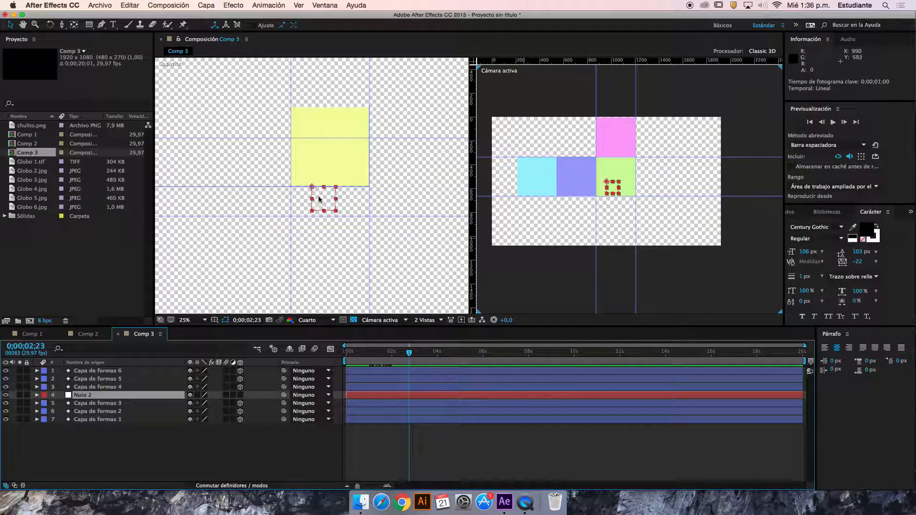
{"action": "left_click_drag", "start_coordinate": [313, 189], "coordinate": [318, 147]}
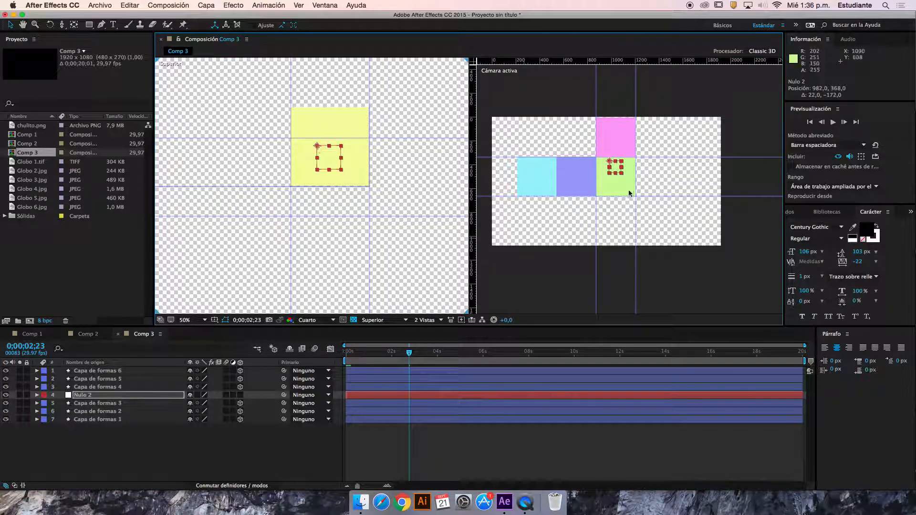
{"action": "left_click_drag", "start_coordinate": [614, 177], "coordinate": [612, 183]}
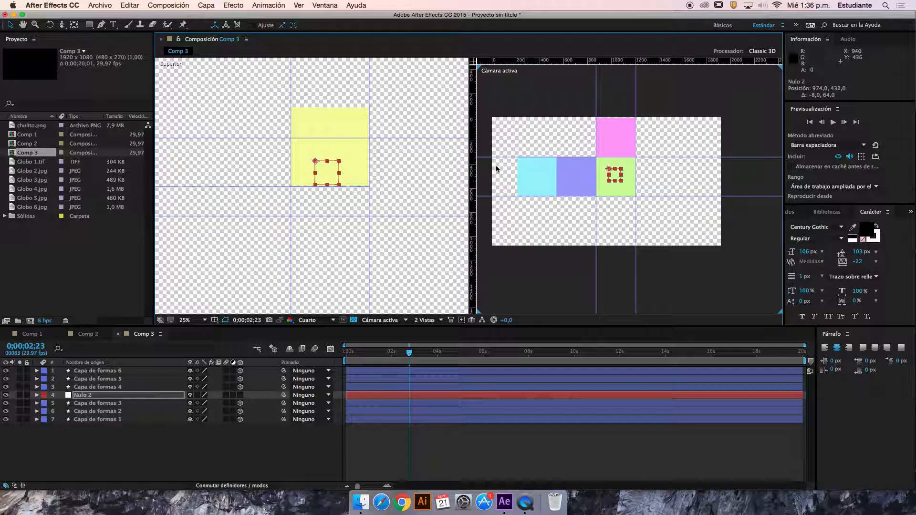
{"action": "left_click_drag", "start_coordinate": [95, 395], "coordinate": [93, 370]}
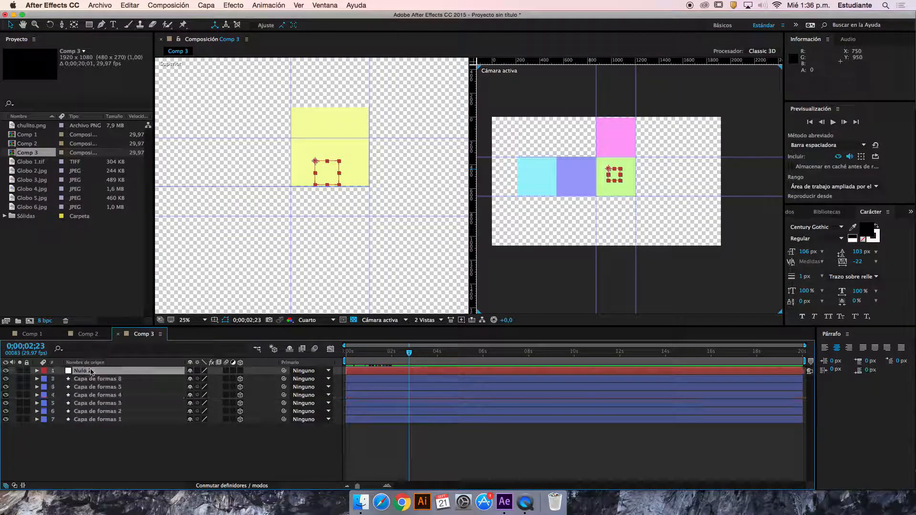
Make Nulo 2 a 3D layer and parent all six shape layers to it
{"action": "left_click", "coordinate": [240, 371]}
{"action": "left_click", "coordinate": [141, 434]}
{"action": "left_click_drag", "start_coordinate": [141, 434], "coordinate": [95, 382]}
{"action": "left_click_drag", "start_coordinate": [284, 411], "coordinate": [90, 373]}
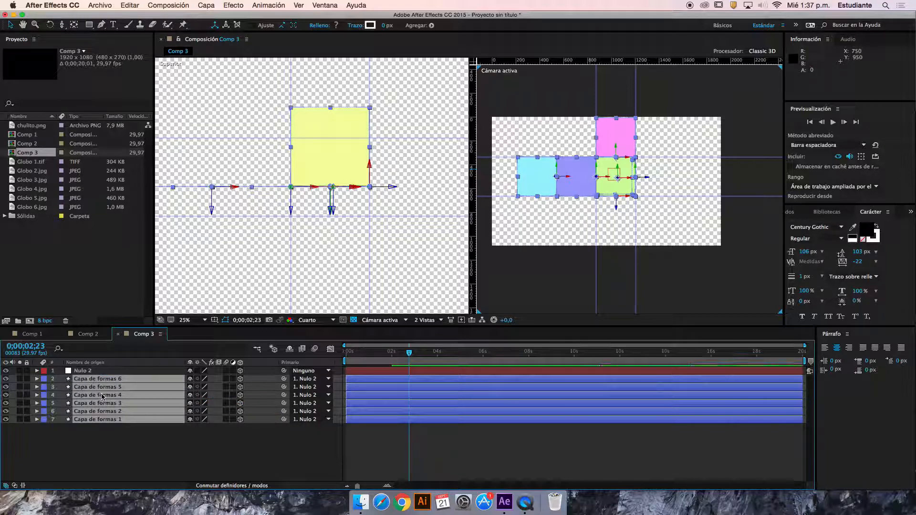
{"action": "left_click", "coordinate": [162, 445]}
Test the parenting by rotating Nulo 2 to 102° in X, -4° in Y and 3° in Z
{"action": "left_click", "coordinate": [115, 373]}
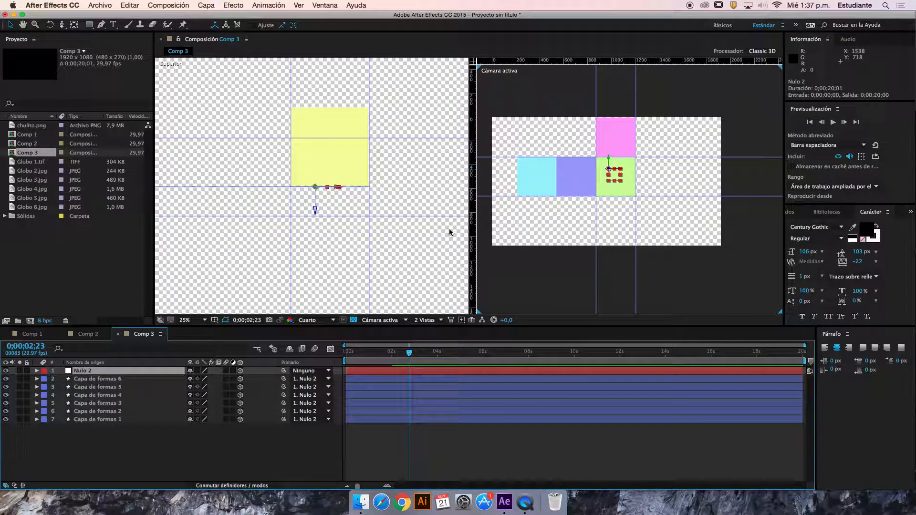
{"action": "scroll", "coordinate": [553, 202], "scroll_direction": "down", "scroll_amount": 2}
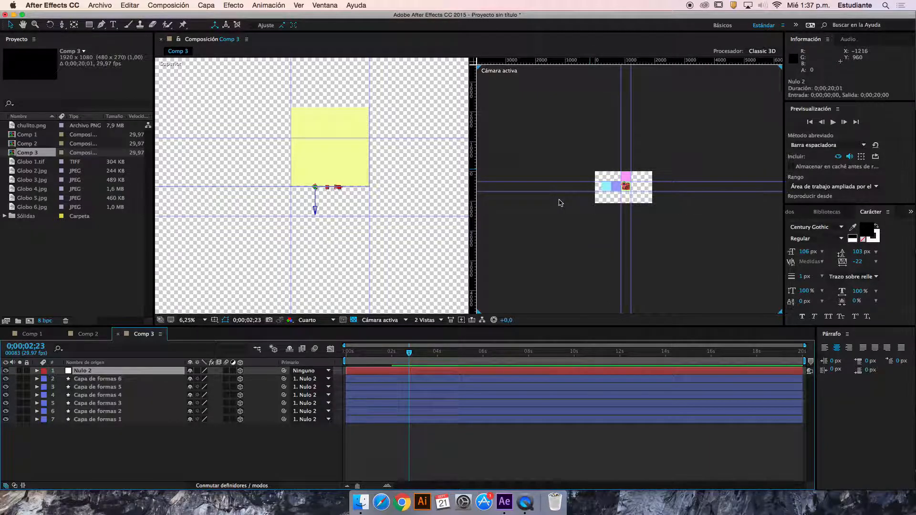
{"action": "scroll", "coordinate": [560, 200], "scroll_direction": "up", "scroll_amount": 2}
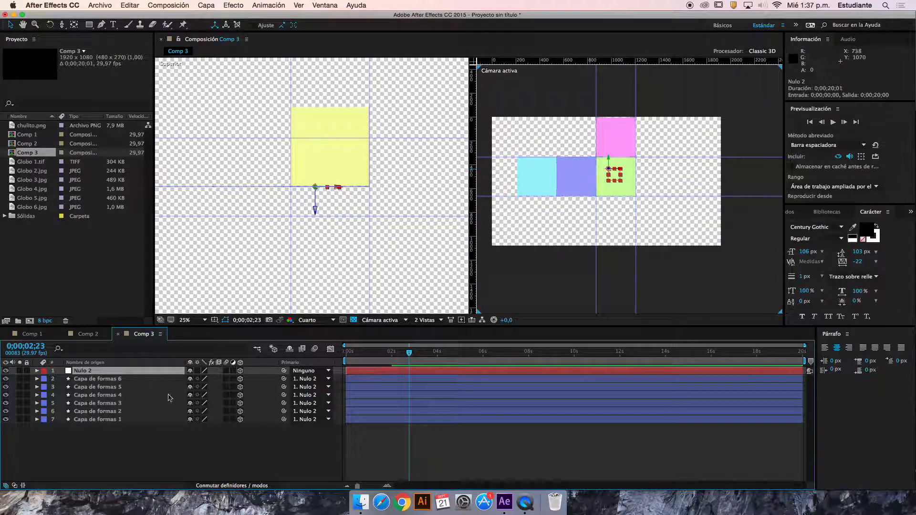
{"action": "key", "text": "r"}
{"action": "mouse_move", "coordinate": [205, 388]}
{"action": "left_mouse_down"}
{"action": "mouse_move", "coordinate": [259, 384]}
{"action": "mouse_move", "coordinate": [236, 381]}
{"action": "mouse_move", "coordinate": [258, 382]}
{"action": "mouse_move", "coordinate": [199, 401]}
{"action": "left_mouse_up"}
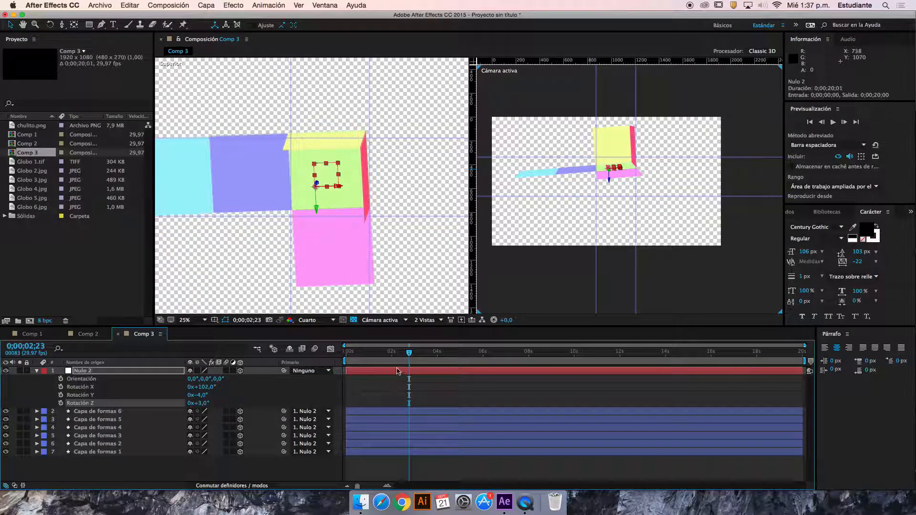
Move the current time to 0;00;02;15 and reset Nulo 2's X and Y Rotation to 0°
{"action": "mouse_move", "coordinate": [401, 356]}
{"action": "left_mouse_down"}
{"action": "mouse_move", "coordinate": [334, 357]}
{"action": "mouse_move", "coordinate": [404, 369]}
{"action": "left_mouse_up"}
{"action": "left_click", "coordinate": [211, 387]}
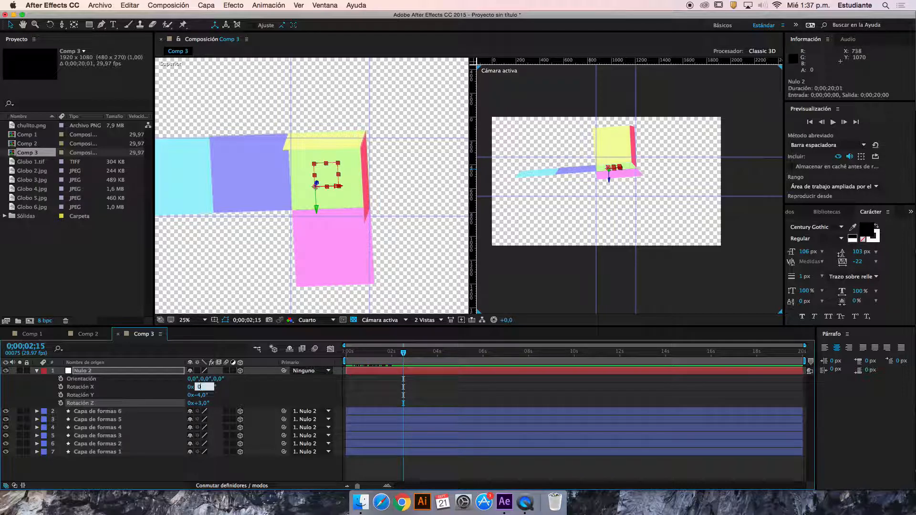
{"action": "key", "text": "Return"}
{"action": "mouse_move", "coordinate": [202, 396]}
{"action": "left_mouse_down"}
{"action": "mouse_move", "coordinate": [228, 395]}
{"action": "mouse_move", "coordinate": [203, 402]}
{"action": "mouse_move", "coordinate": [173, 394]}
{"action": "mouse_move", "coordinate": [202, 402]}
{"action": "mouse_move", "coordinate": [194, 402]}
{"action": "left_mouse_up"}
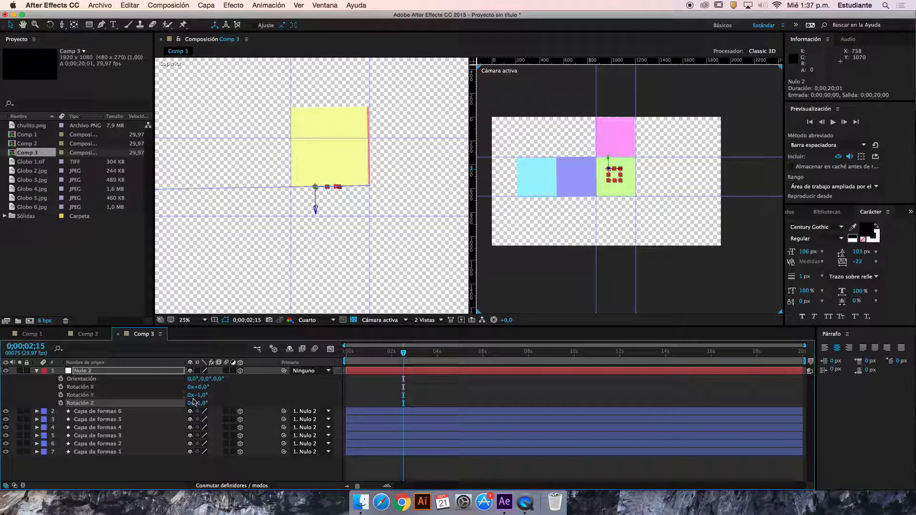
{"action": "type", "text": "0"}
{"action": "key", "text": "Return"}
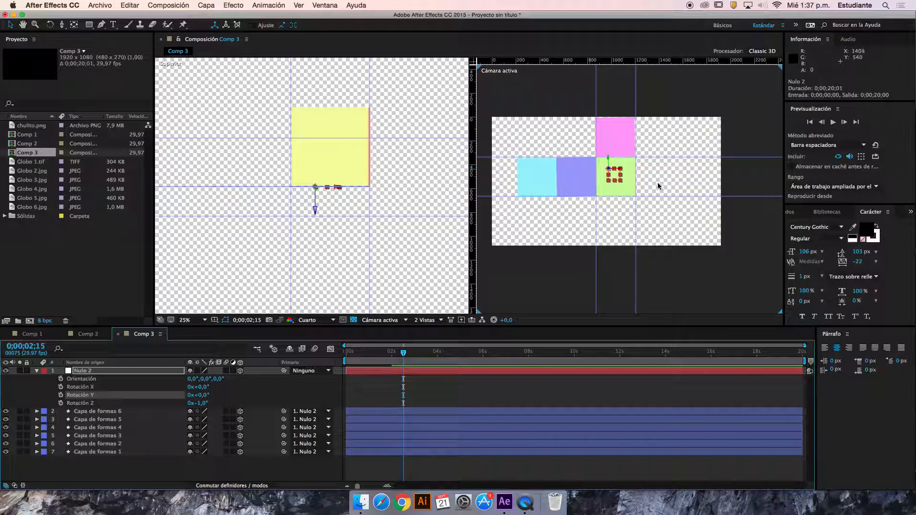
Try rotating the pink square, Capa de formas 4, about its X axis and undo the trial rotation
{"action": "left_click", "coordinate": [614, 148]}
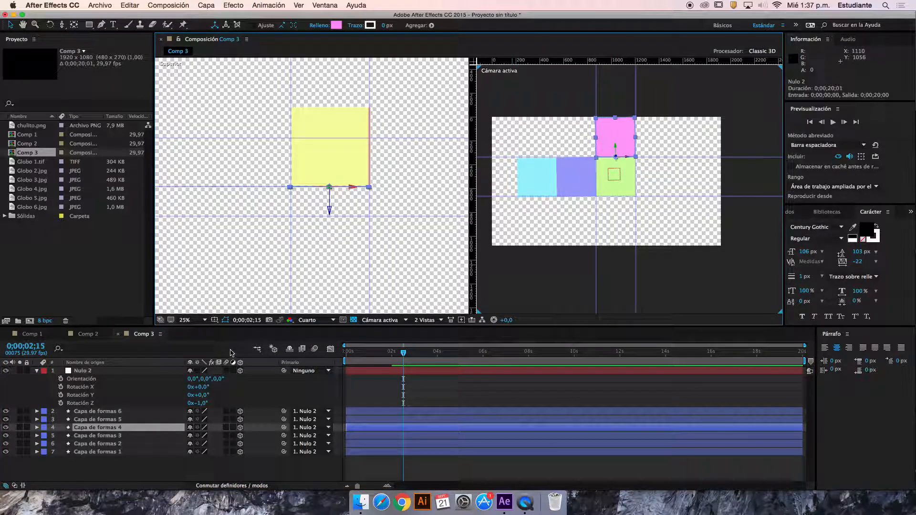
{"action": "key", "text": "r"}
{"action": "left_click_drag", "start_coordinate": [202, 455], "coordinate": [166, 450]}
{"action": "key", "text": "super+z"}
{"action": "key", "text": "super+z"}
{"action": "key", "text": "super+z"}
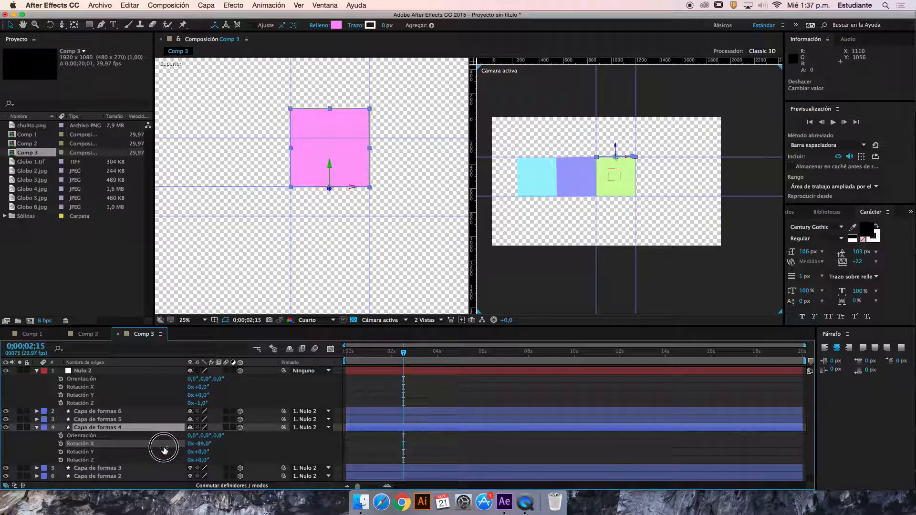
{"action": "key", "text": "super+z"}
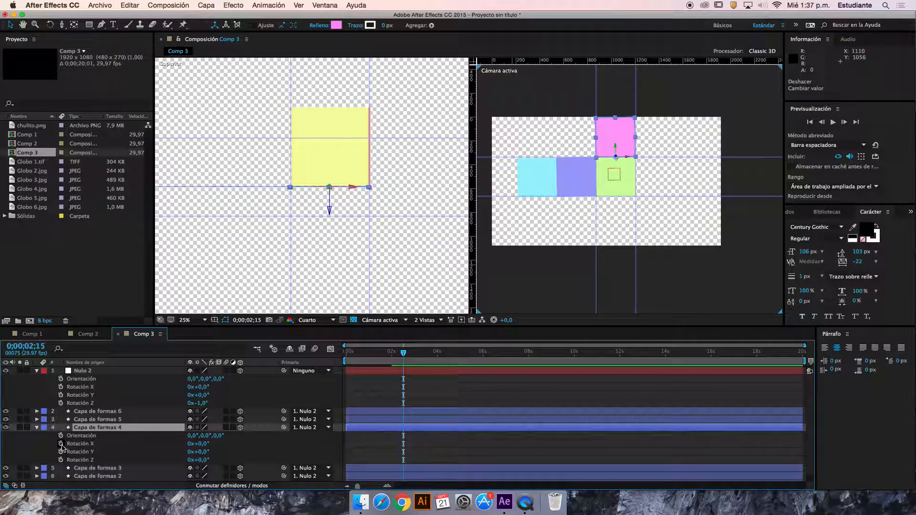
Keyframe the pink square's X Rotation from 0° at 0;00;01;10 to -90° at 0;00;02;15
{"action": "left_click", "coordinate": [60, 445]}
{"action": "left_click_drag", "start_coordinate": [403, 446], "coordinate": [377, 444]}
{"action": "left_click", "coordinate": [203, 446]}
{"action": "type", "text": "9"}
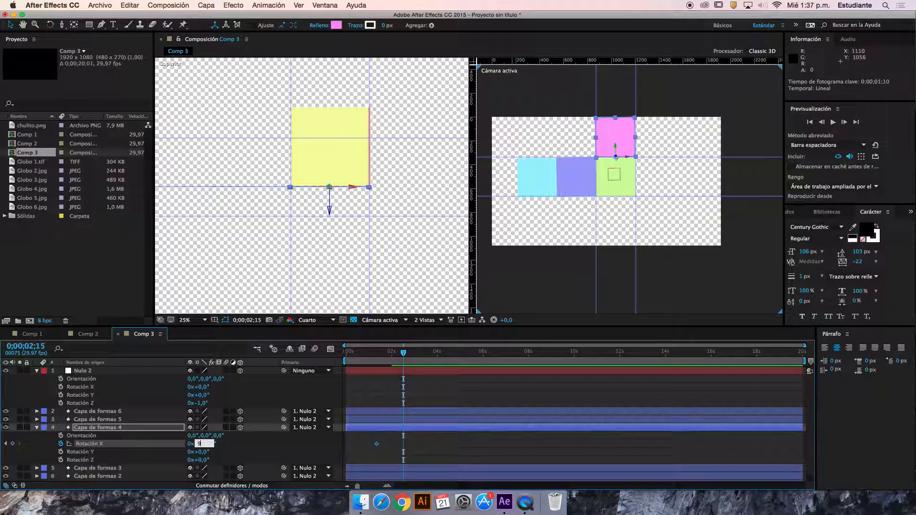
{"action": "type", "text": "0"}
{"action": "key", "text": "Return"}
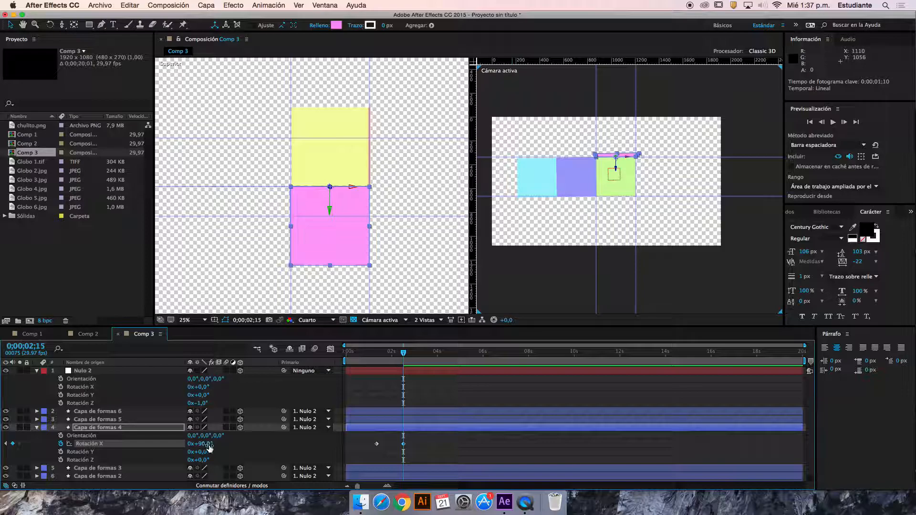
{"action": "type", "text": "0"}
{"action": "key", "text": "Return"}
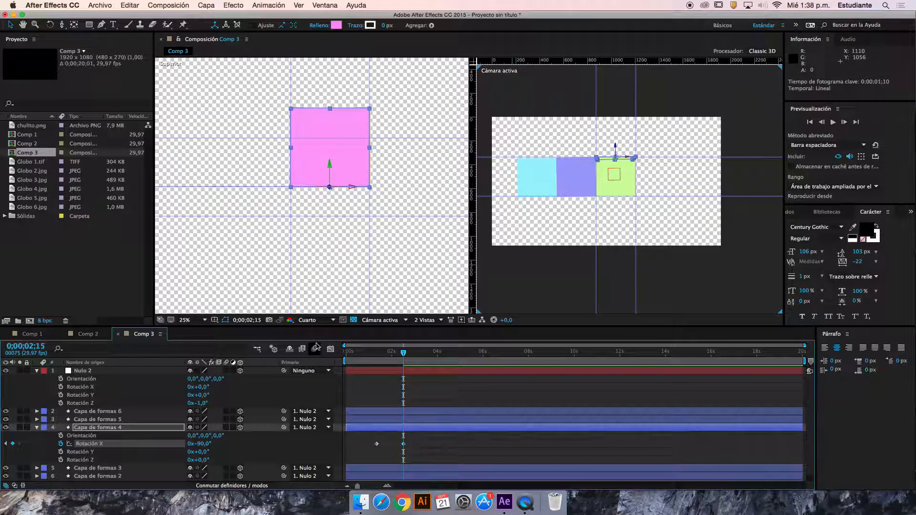
Rotate Nulo 2 to 38° in X, 34° in Y and 44° in Z and preview the folding from the start
{"action": "left_click_drag", "start_coordinate": [201, 387], "coordinate": [230, 401]}
{"action": "left_click", "coordinate": [400, 355]}
{"action": "left_click_drag", "start_coordinate": [400, 355], "coordinate": [329, 359]}
{"action": "key", "text": "space"}
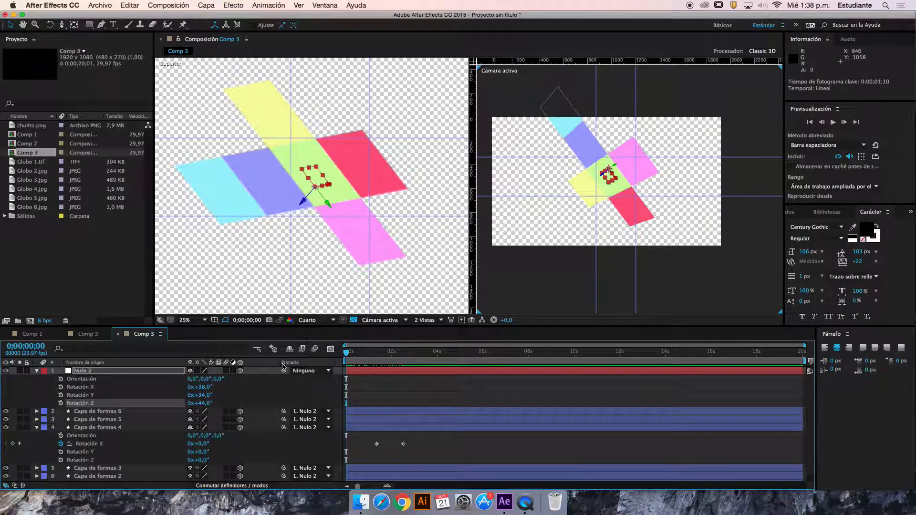
Reset Nulo 2's X, Y and Z Rotation to 0°
{"action": "key", "text": "Return"}
{"action": "left_click", "coordinate": [203, 404]}
{"action": "type", "text": "0"}
{"action": "key", "text": "Return"}
{"action": "left_click", "coordinate": [200, 387]}
{"action": "type", "text": "0"}
{"action": "key", "text": "Return"}
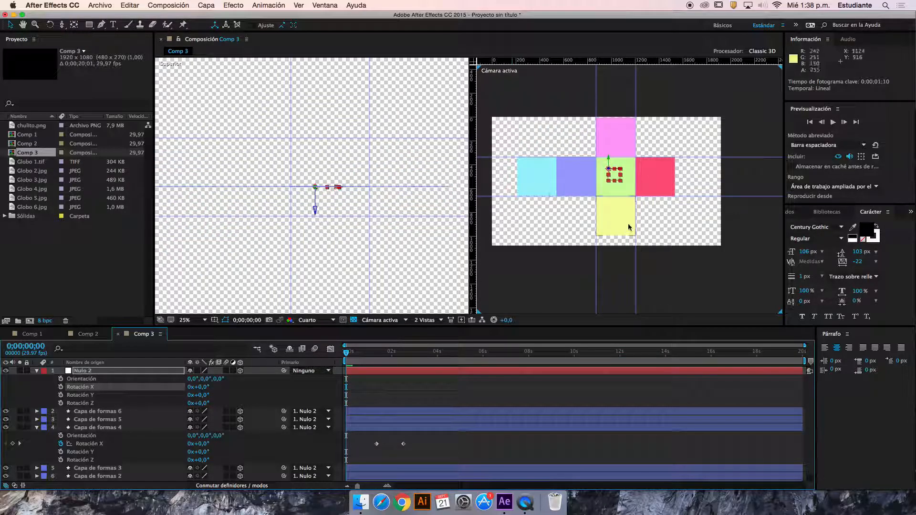
Play the reference cube video to examine how its faces fold, and return to After Effects
{"action": "left_click", "coordinate": [526, 502]}
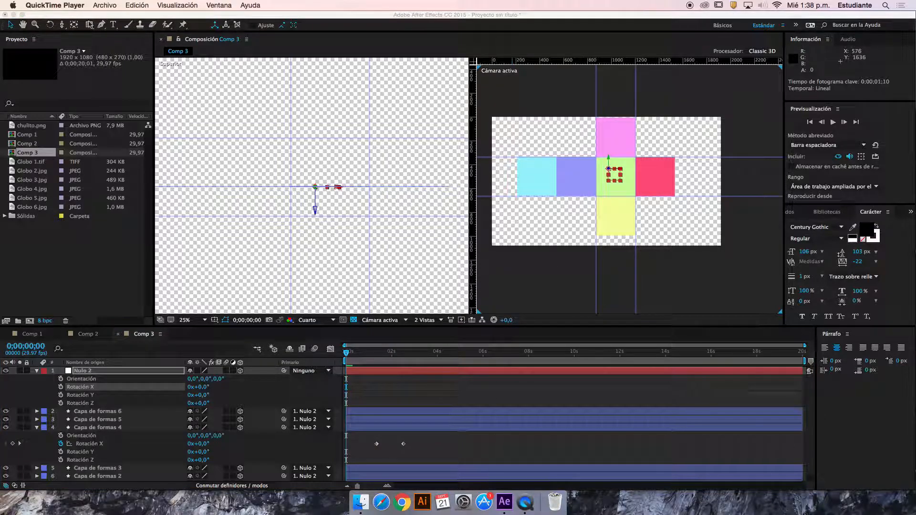
{"action": "left_click", "coordinate": [13, 15]}
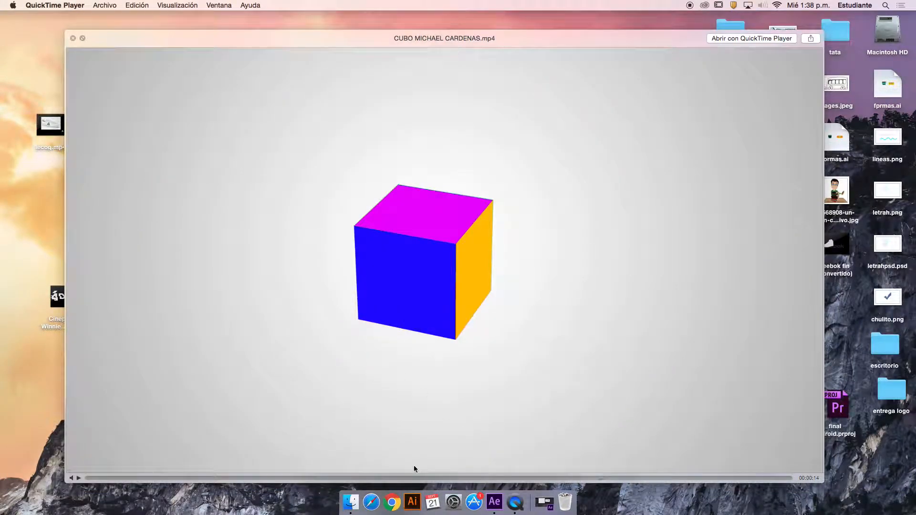
{"action": "left_click_drag", "start_coordinate": [370, 478], "coordinate": [231, 479]}
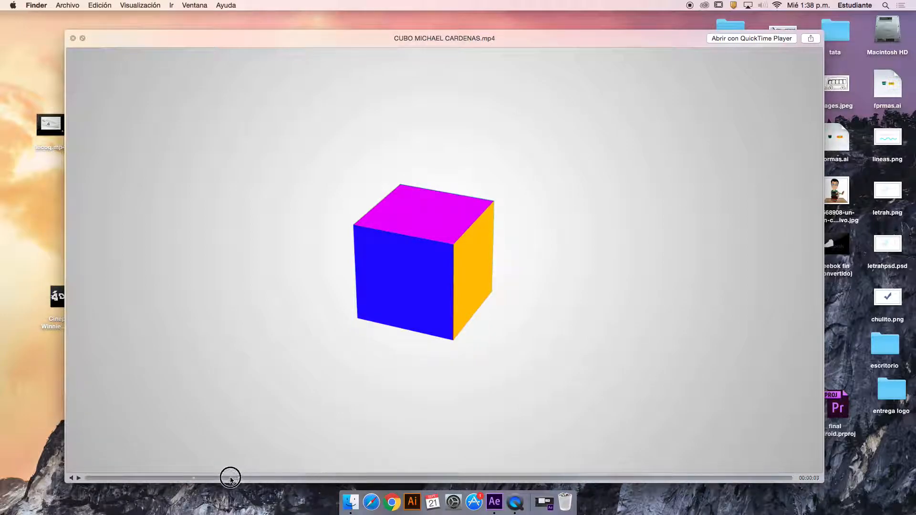
{"action": "left_click", "coordinate": [77, 478]}
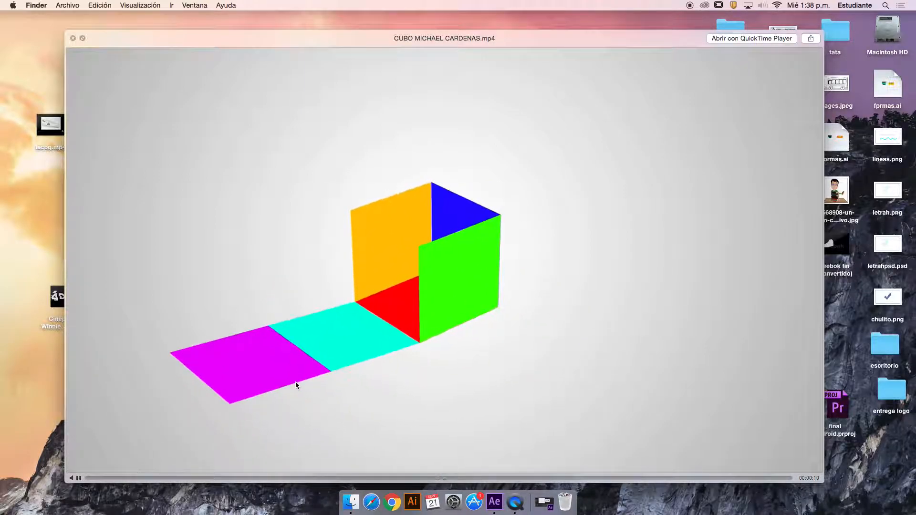
{"action": "left_click", "coordinate": [79, 479]}
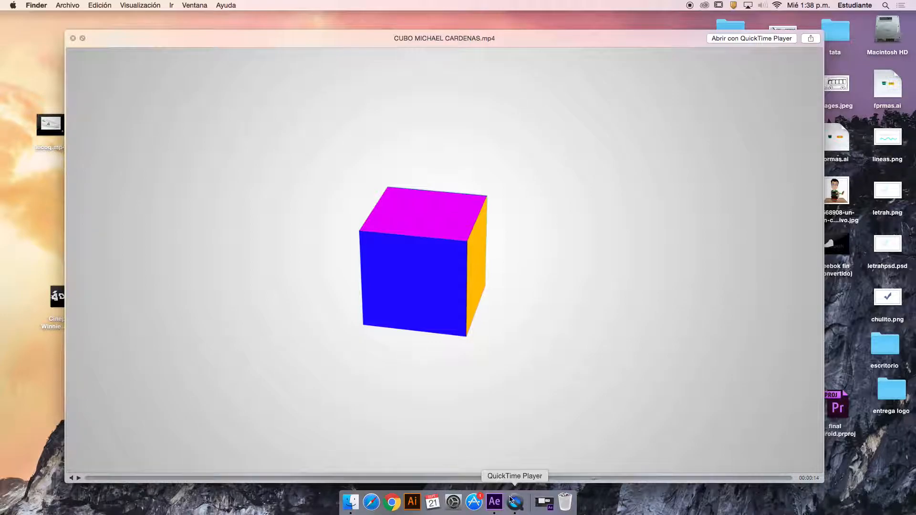
{"action": "left_click", "coordinate": [544, 502]}
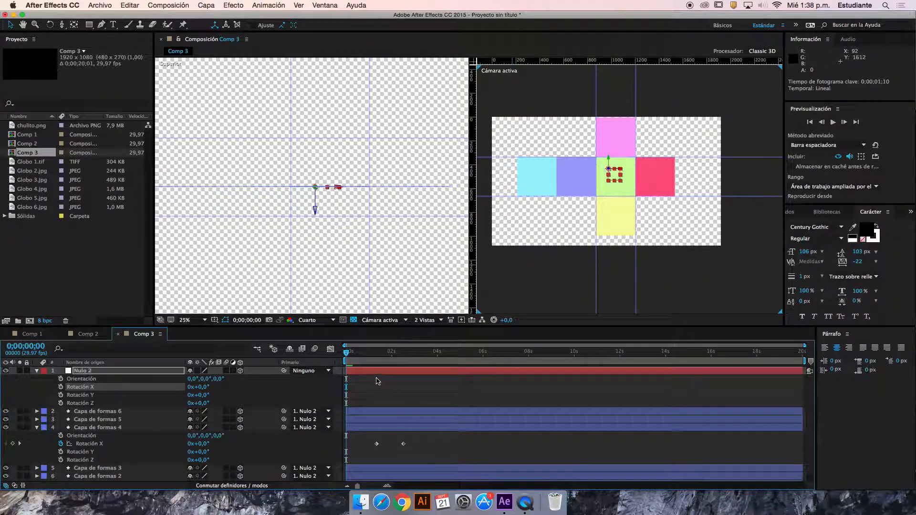
Select the purple square's layer, Capa de formas 6, in Comp 3 and advance the current time to 0;00;00;12
{"action": "mouse_move", "coordinate": [346, 353]}
{"action": "left_mouse_down"}
{"action": "mouse_move", "coordinate": [425, 353]}
{"action": "mouse_move", "coordinate": [334, 357]}
{"action": "mouse_move", "coordinate": [429, 358]}
{"action": "mouse_move", "coordinate": [346, 357]}
{"action": "left_mouse_up"}
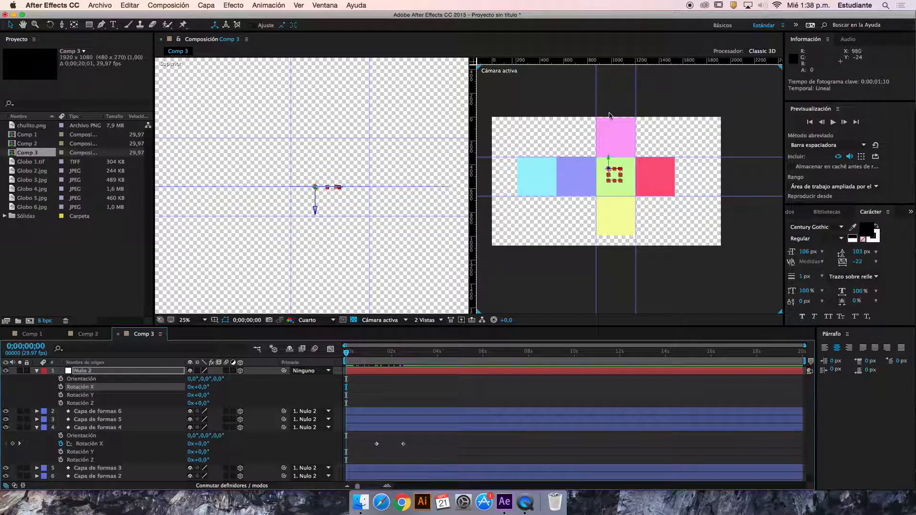
{"action": "left_click", "coordinate": [586, 176]}
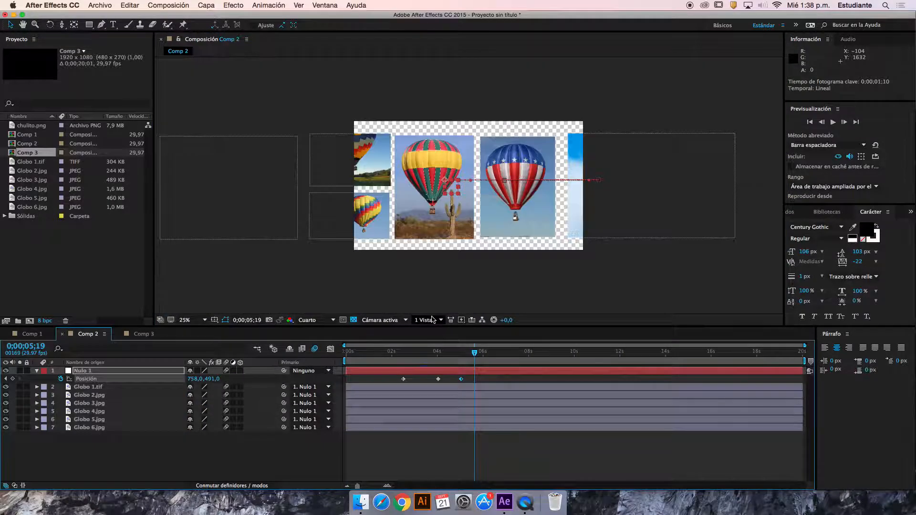
{"action": "left_click", "coordinate": [152, 335]}
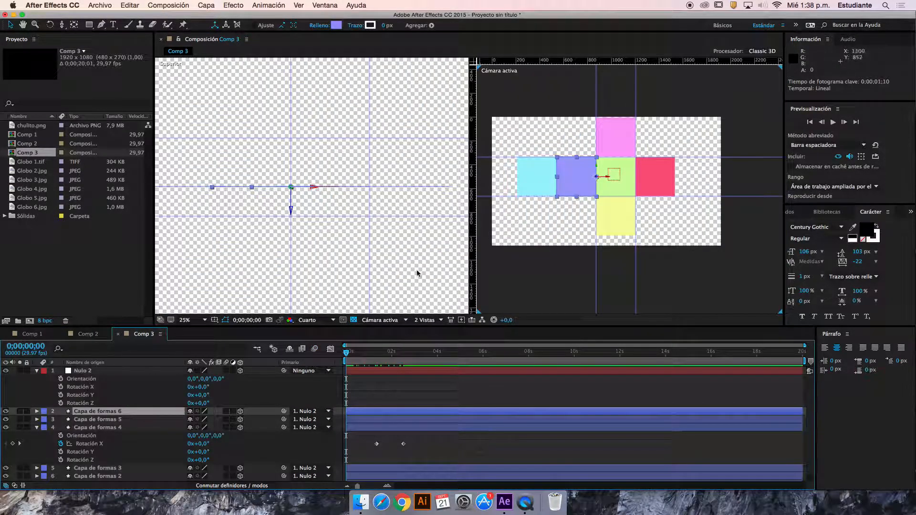
{"action": "key", "text": "space"}
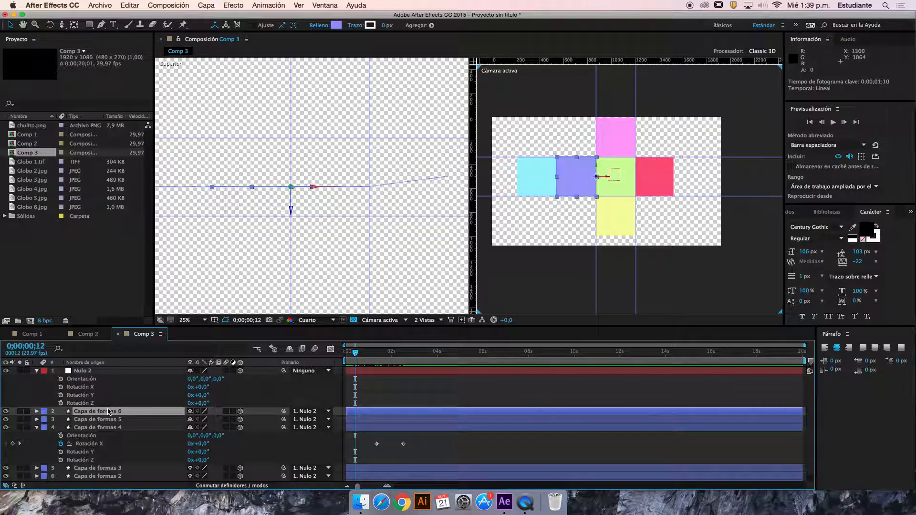
Try rotating the purple square about its Y axis and undo the trial rotation
{"action": "key", "text": "r"}
{"action": "left_click_drag", "start_coordinate": [205, 431], "coordinate": [223, 435]}
{"action": "key", "text": "super+z"}
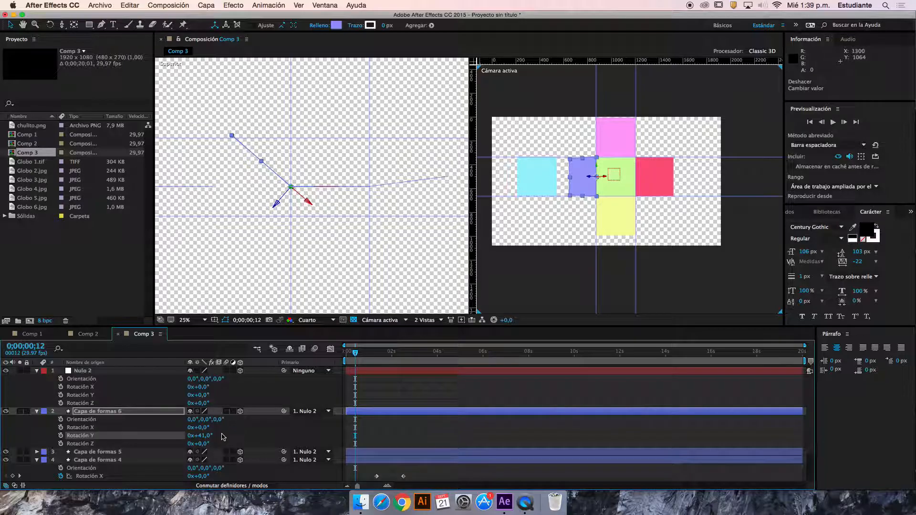
{"action": "key", "text": "super+z"}
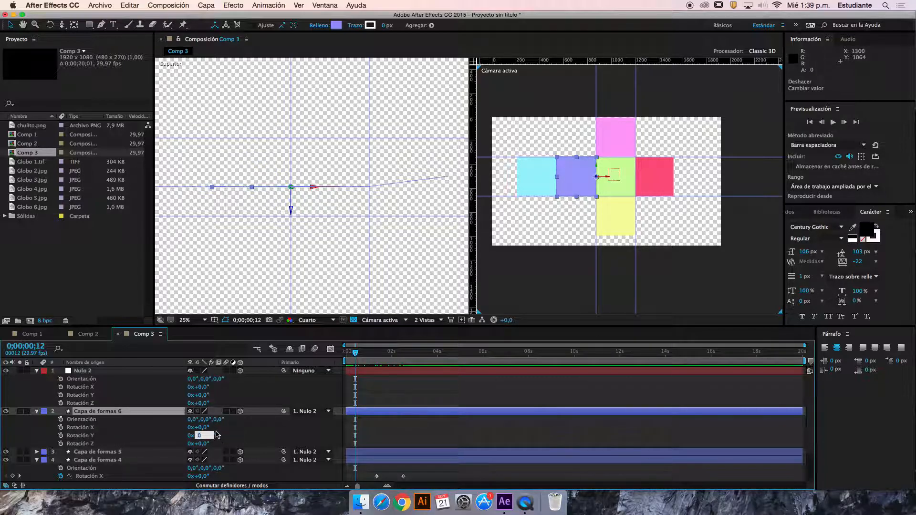
Keyframe the purple square's Y Rotation at 0° at 0;00;00;12 and move the current time to 0;00;01;10
{"action": "left_click", "coordinate": [377, 433]}
{"action": "left_click", "coordinate": [61, 436]}
{"action": "left_click_drag", "start_coordinate": [364, 353], "coordinate": [377, 355]}
Try a 90° Y Rotation for the purple square at 0;00;01;10, scrub through the fold and undo the rotation changes
{"action": "left_click_drag", "start_coordinate": [203, 436], "coordinate": [216, 435]}
{"action": "left_click", "coordinate": [202, 436]}
{"action": "type", "text": "90"}
{"action": "key", "text": "Return"}
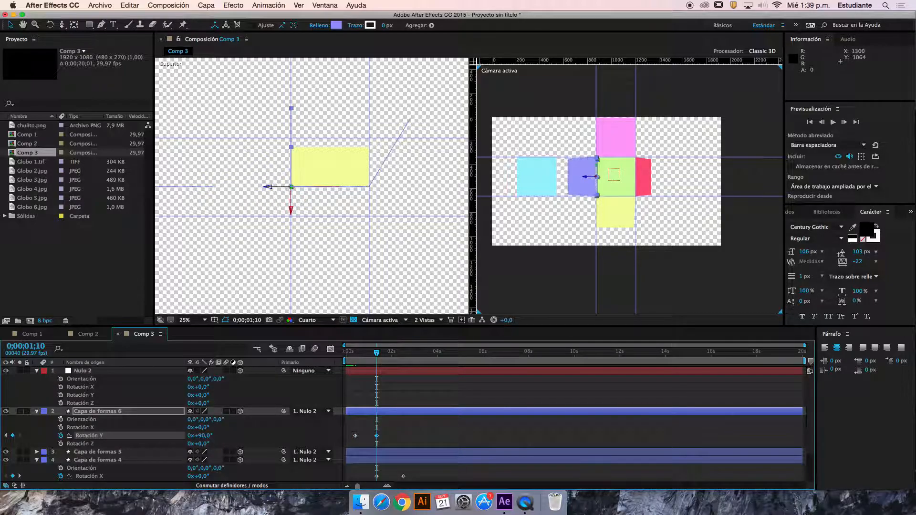
{"action": "left_click_drag", "start_coordinate": [362, 361], "coordinate": [406, 356]}
{"action": "key", "text": "super+z"}
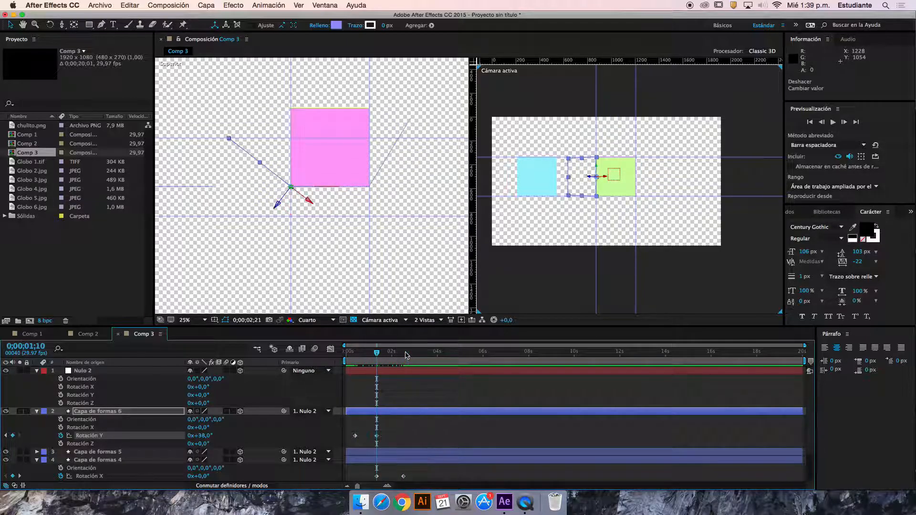
{"action": "key", "text": "super+z"}
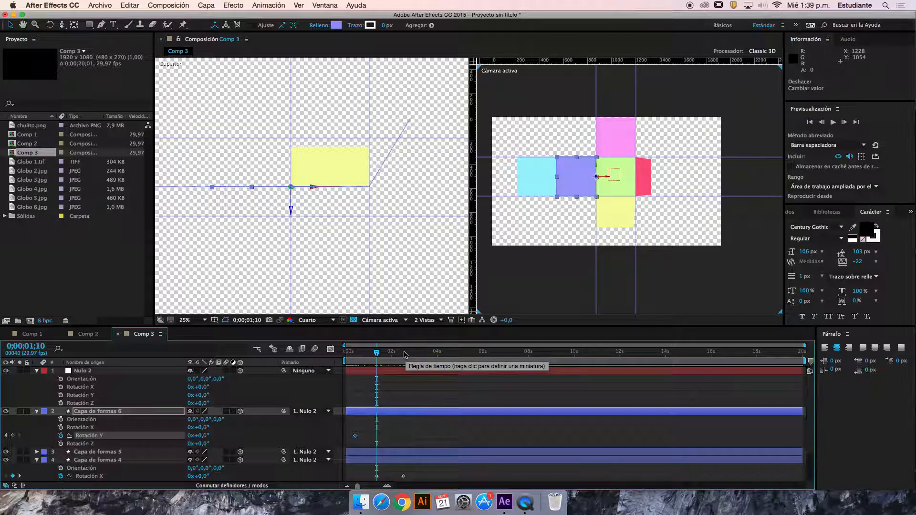
Redo the purple square's Y Rotation keyframe, set Nulo 2's Y Rotation to 184° and scrub through the fold
{"action": "key", "text": "super+shift+z"}
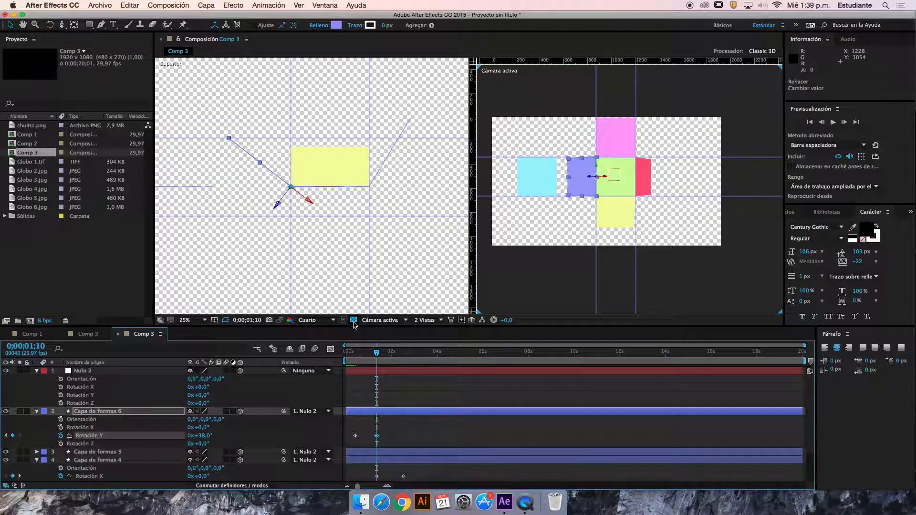
{"action": "left_click", "coordinate": [537, 182]}
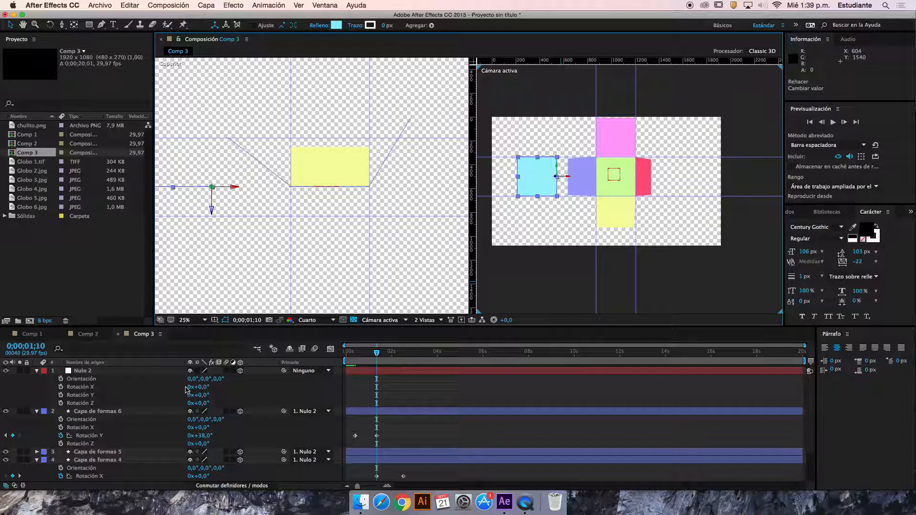
{"action": "left_click_drag", "start_coordinate": [200, 395], "coordinate": [291, 399]}
{"action": "left_click_drag", "start_coordinate": [377, 361], "coordinate": [443, 356]}
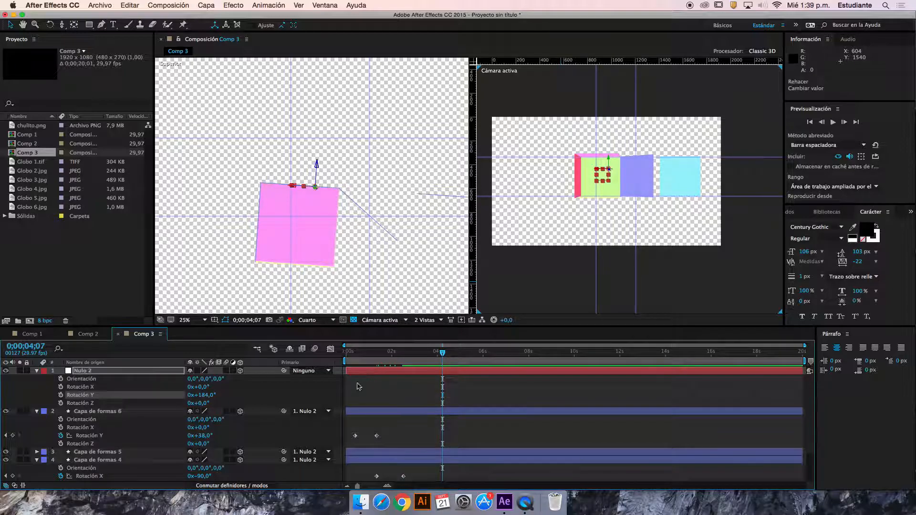
Set the purple square's Y Rotation keyframe at 0;00;01;10 to 90° and move the current time to 0;00;02;29
{"action": "left_click", "coordinate": [6, 436]}
{"action": "type", "text": "9"}
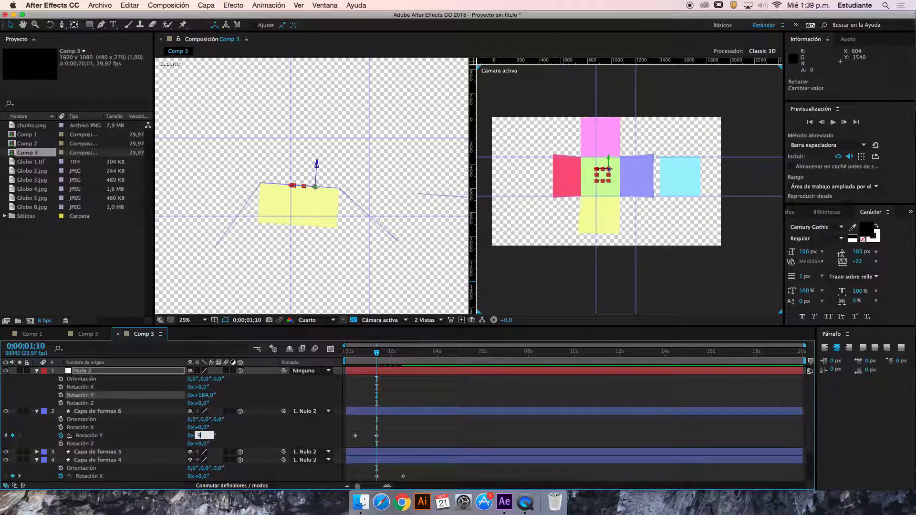
{"action": "type", "text": "0"}
{"action": "key", "text": "Return"}
{"action": "left_click_drag", "start_coordinate": [374, 361], "coordinate": [414, 361]}
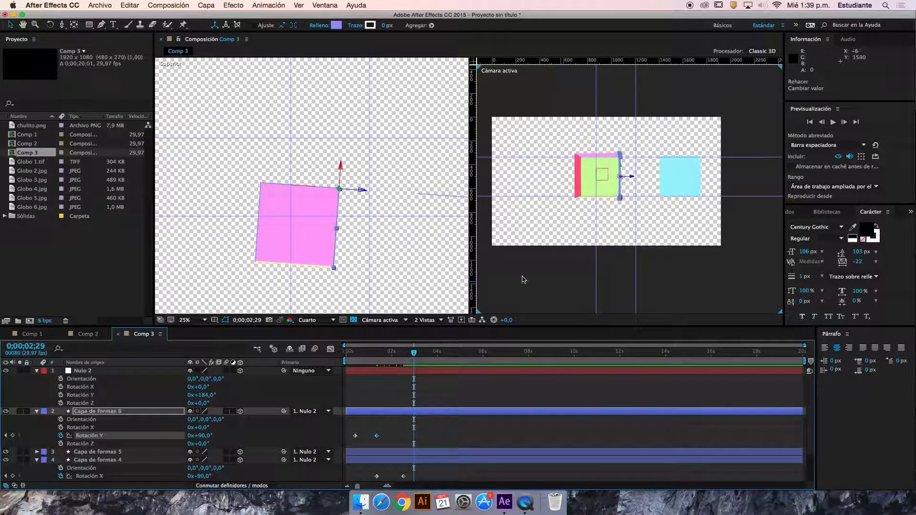
Keyframe the cyan square's Position at 0;00;02;29, try moving the square onto the cube along X and undo that move
{"action": "left_click", "coordinate": [680, 183]}
{"action": "scroll", "coordinate": [168, 372], "scroll_direction": "down", "scroll_amount": 3}
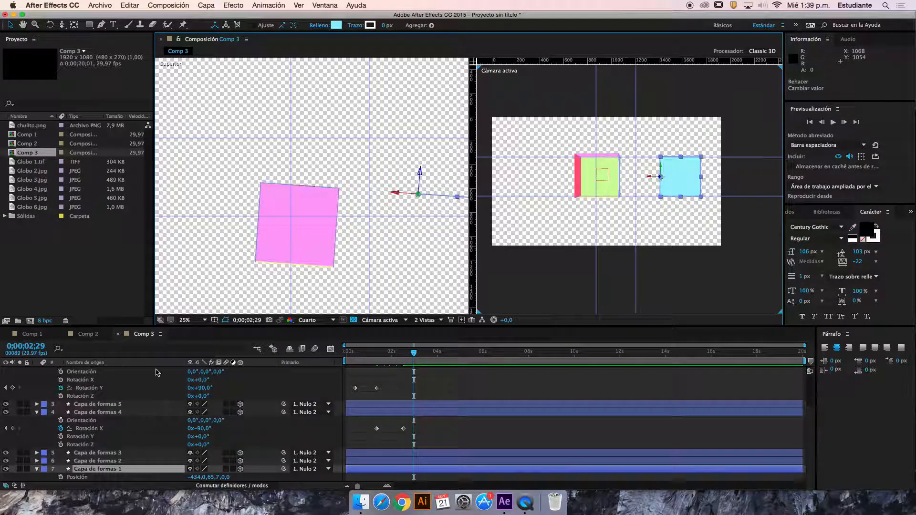
{"action": "left_click", "coordinate": [60, 477]}
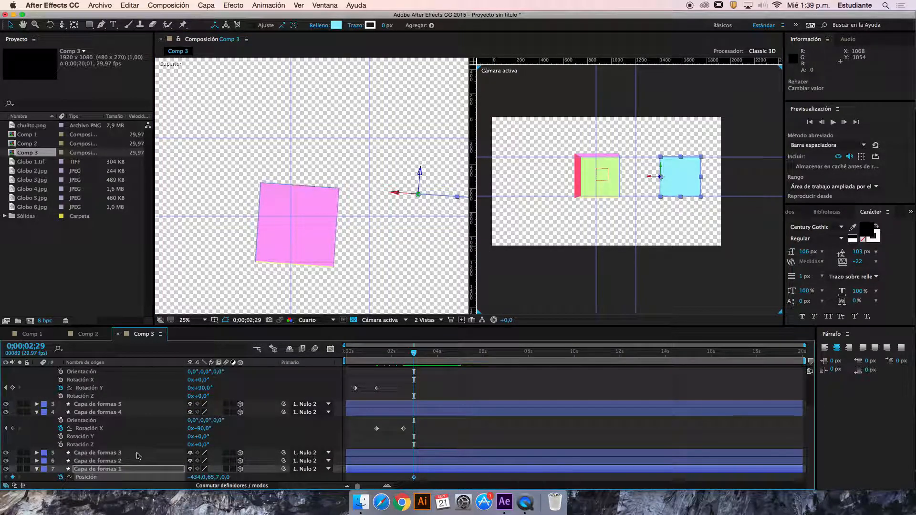
{"action": "left_click_drag", "start_coordinate": [650, 178], "coordinate": [567, 174]}
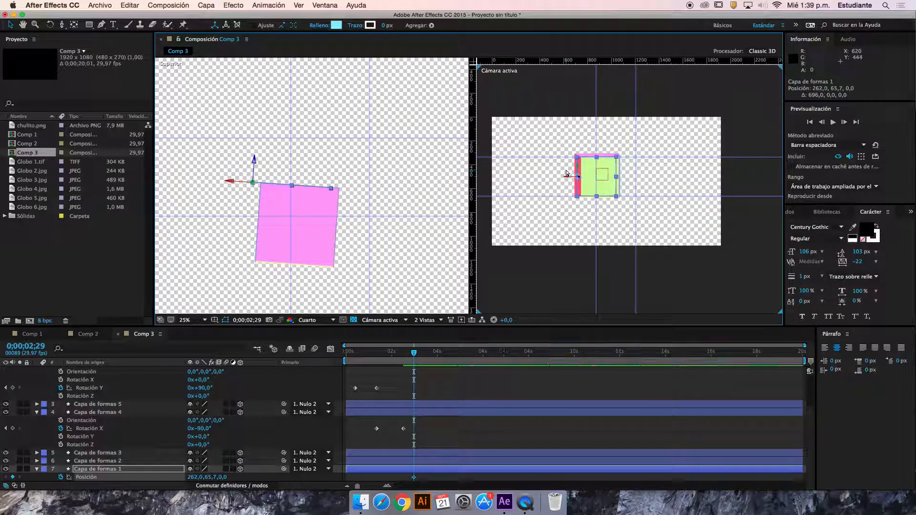
{"action": "key", "text": "super+z"}
At 0;00;03;25, move the cyan square to Position 226, 65.7, 325 so that it closes the cube's open face
{"action": "left_click", "coordinate": [433, 351]}
{"action": "left_click_drag", "start_coordinate": [650, 178], "coordinate": [572, 178]}
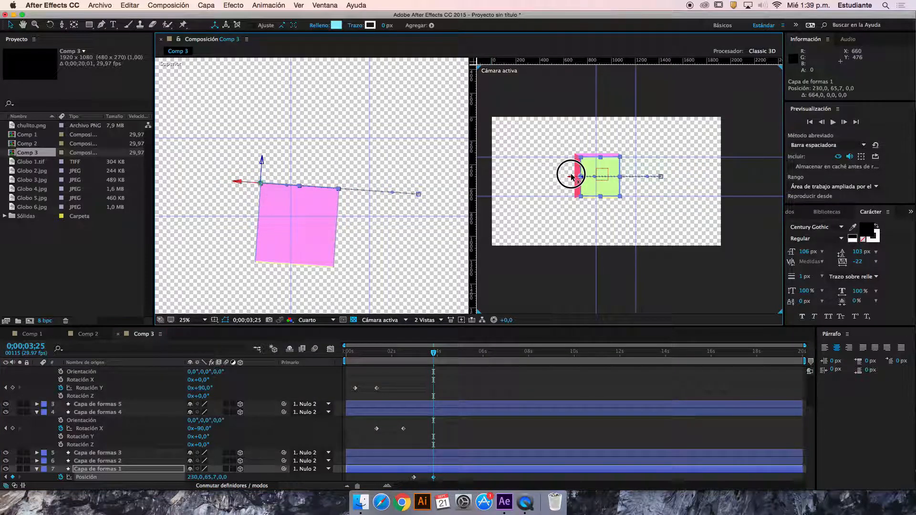
{"action": "left_click_drag", "start_coordinate": [266, 164], "coordinate": [270, 243]}
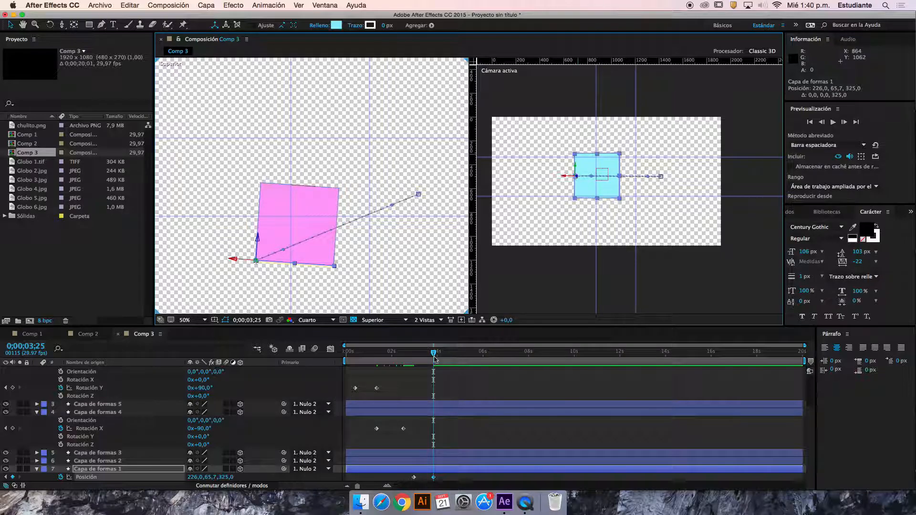
Enlarge the timeline, collapse the expanded properties of the null and shape layers, and return to the first frame
{"action": "left_click_drag", "start_coordinate": [430, 326], "coordinate": [435, 282]}
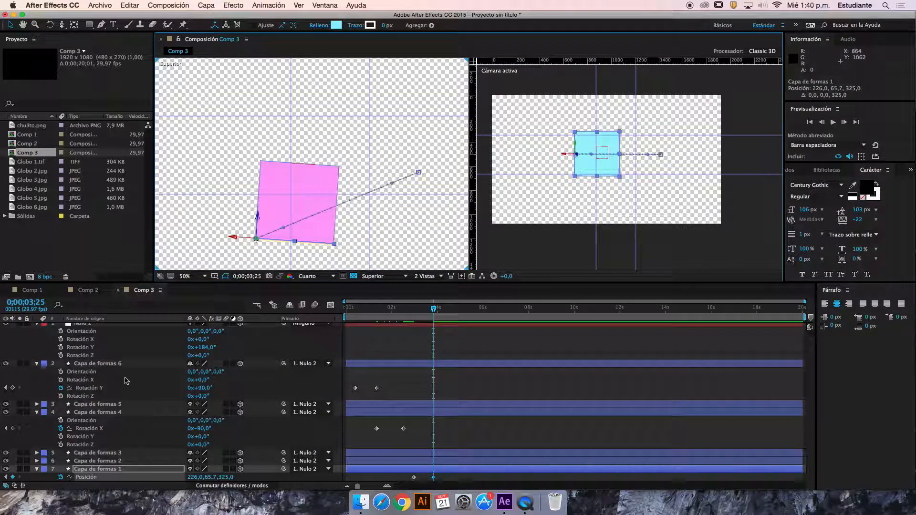
{"action": "left_click", "coordinate": [36, 324]}
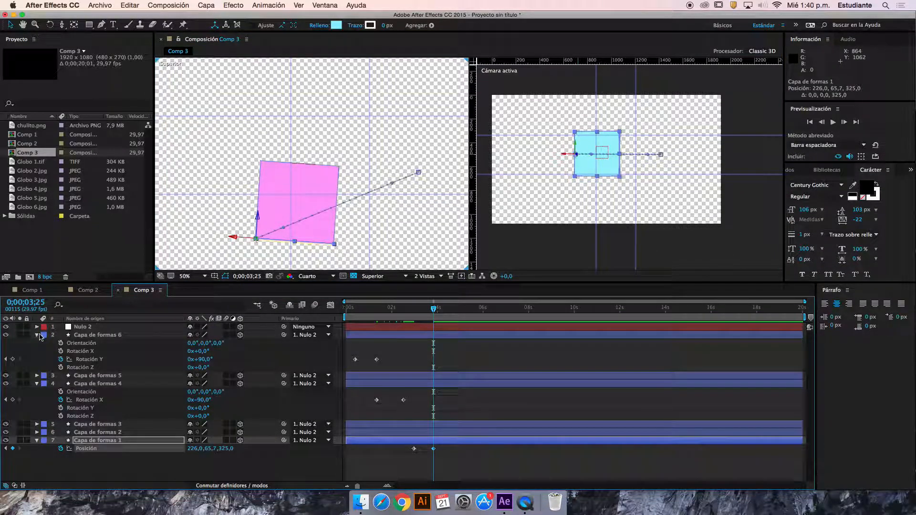
{"action": "left_click", "coordinate": [38, 336]}
{"action": "left_click", "coordinate": [36, 352]}
{"action": "left_click", "coordinate": [37, 376]}
{"action": "left_click_drag", "start_coordinate": [381, 309], "coordinate": [339, 310]}
{"action": "scroll", "coordinate": [325, 208], "scroll_direction": "down", "scroll_amount": 2}
{"action": "scroll", "coordinate": [325, 208], "scroll_direction": "up", "scroll_amount": 1}
Set Nulo 2's X Rotation to -61° and Z Rotation to 25°, preview the fold and move to 0;00;04;20
{"action": "left_click", "coordinate": [90, 328]}
{"action": "key", "text": "r"}
{"action": "left_click_drag", "start_coordinate": [206, 345], "coordinate": [223, 361]}
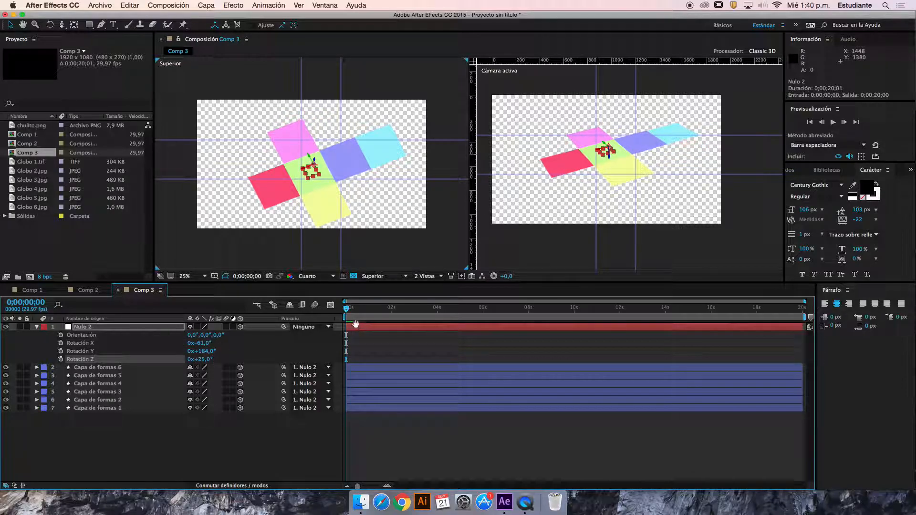
{"action": "key", "text": "space"}
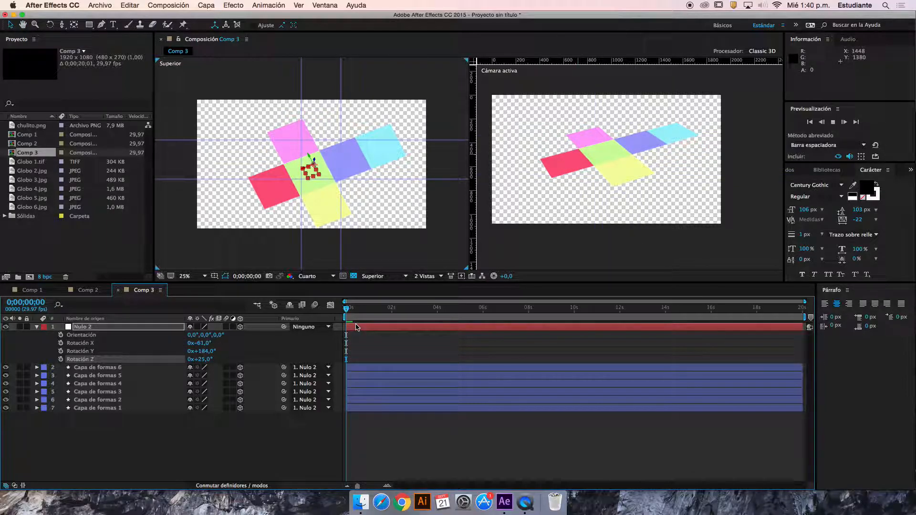
{"action": "left_click_drag", "start_coordinate": [346, 314], "coordinate": [449, 340]}
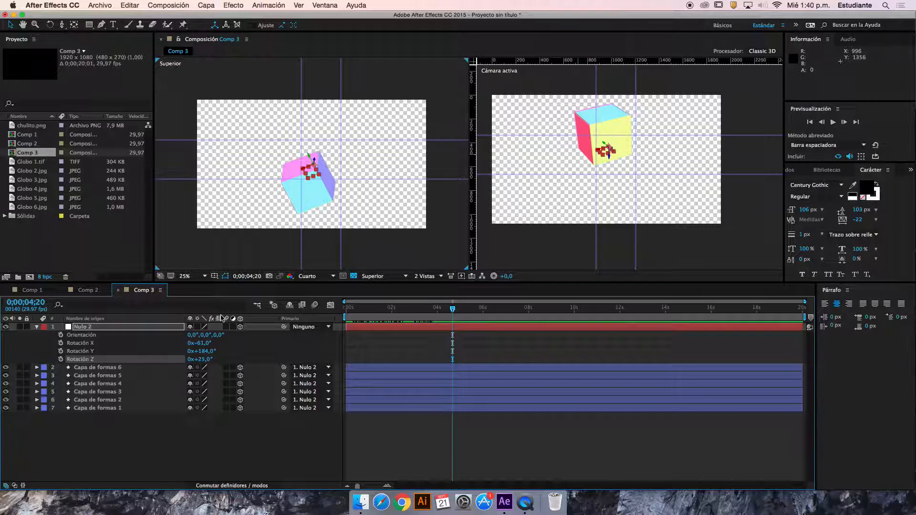
Keyframe Nulo 2's Position, Orientation and X, Y and Z Rotation, and shift these keyframes to 0;00;00;04
{"action": "left_click_drag", "start_coordinate": [61, 336], "coordinate": [61, 366]}
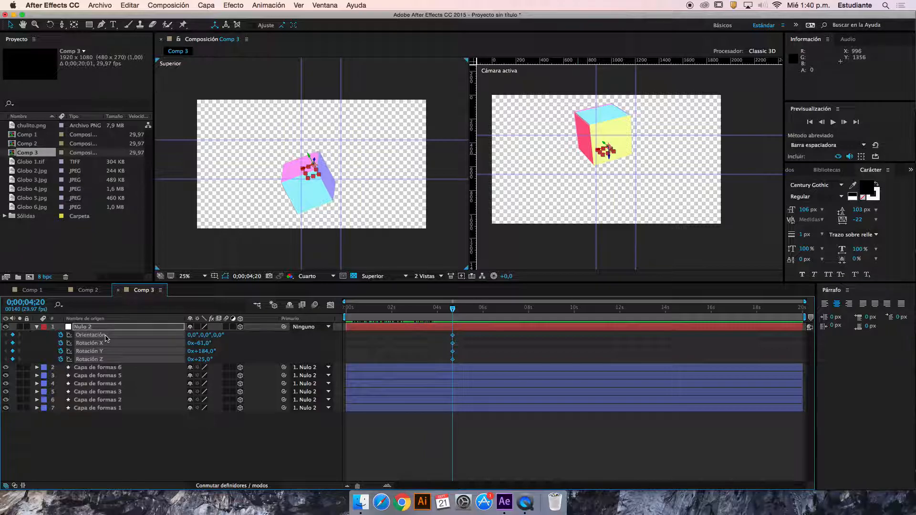
{"action": "key", "text": "p"}
{"action": "left_click", "coordinate": [60, 336]}
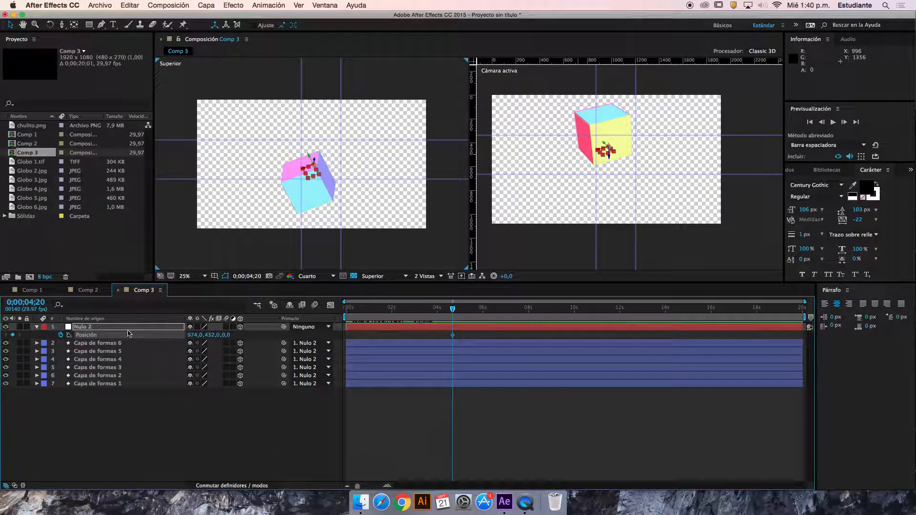
{"action": "key", "text": "p"}
{"action": "key", "text": "u"}
{"action": "left_click_drag", "start_coordinate": [443, 337], "coordinate": [348, 365]}
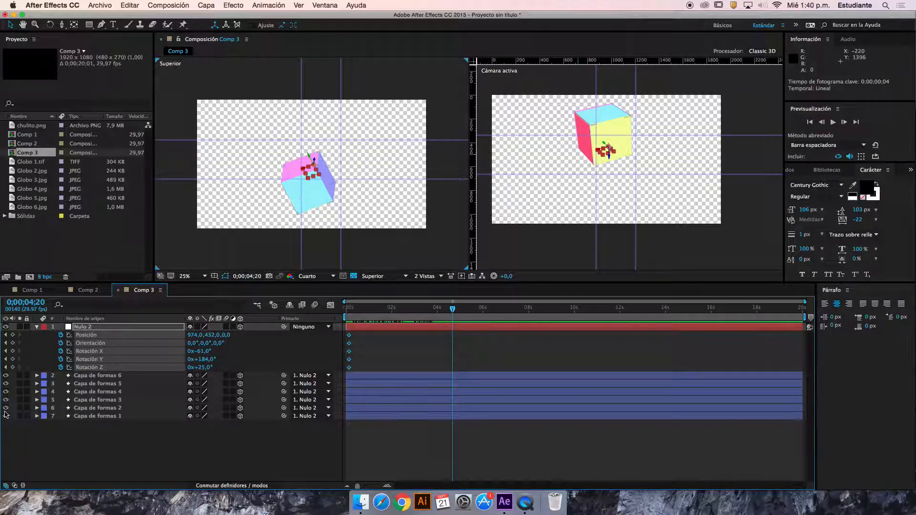
Lock the six shape layers and keyframe Nulo 2 at 0;00;04;20 with Position 732.7, 195.3, 461.8 and Orientation 0°, 0°, 261°
{"action": "left_click_drag", "start_coordinate": [26, 377], "coordinate": [26, 429]}
{"action": "left_click_drag", "start_coordinate": [311, 163], "coordinate": [258, 102]}
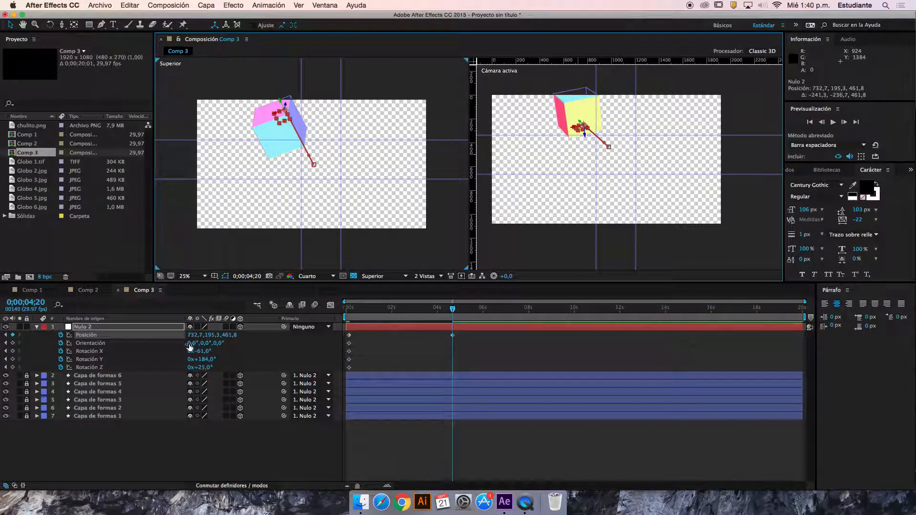
{"action": "left_click_drag", "start_coordinate": [214, 347], "coordinate": [500, 332]}
Keyframe Nulo 2 at 0;00;10;17 with Position 1675.1, 319.2, 1881 and Y Rotation 3x+55°
{"action": "left_click_drag", "start_coordinate": [453, 309], "coordinate": [587, 312]}
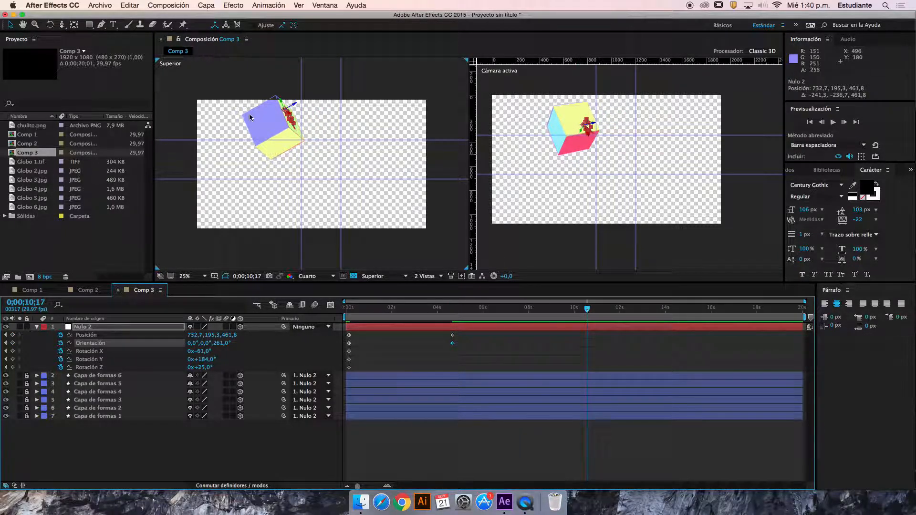
{"action": "left_click", "coordinate": [277, 120]}
{"action": "left_click_drag", "start_coordinate": [282, 109], "coordinate": [248, 109]}
{"action": "left_click_drag", "start_coordinate": [594, 125], "coordinate": [671, 200]}
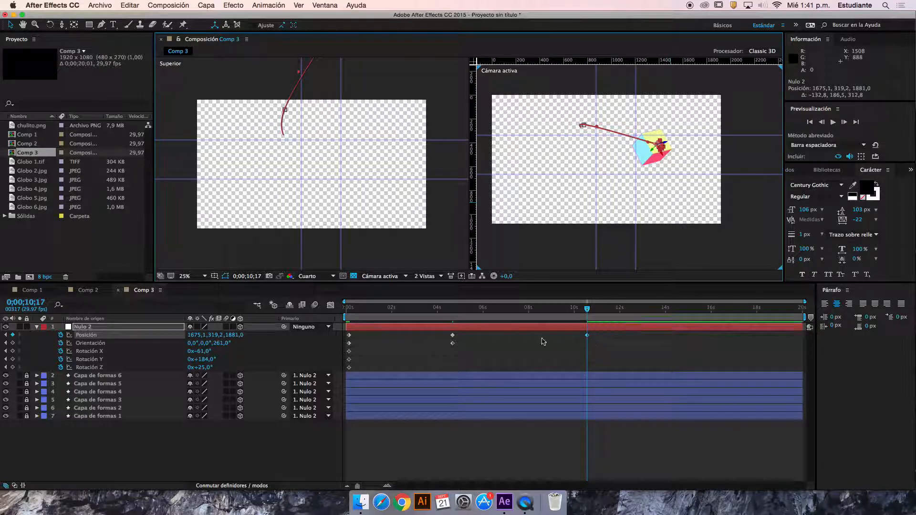
{"action": "left_click_drag", "start_coordinate": [211, 361], "coordinate": [603, 351]}
Keyframe Nulo 2's Position at -25.3, 930.6, 2325.7 at 0;00;18;23
{"action": "key", "text": "space"}
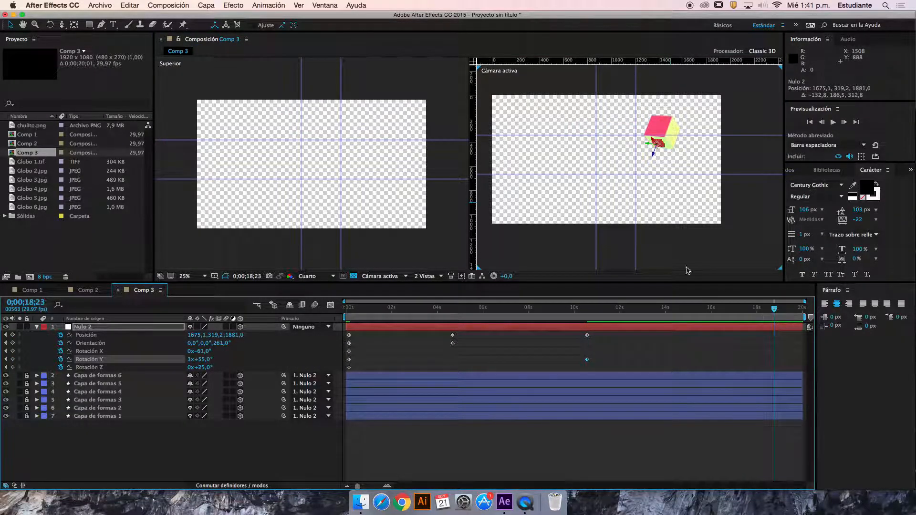
{"action": "scroll", "coordinate": [649, 147], "scroll_direction": "up", "scroll_amount": 2}
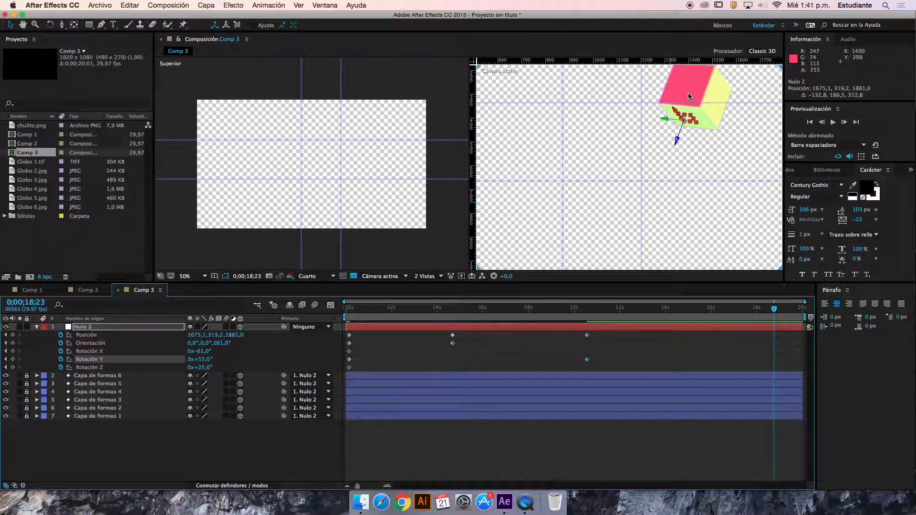
{"action": "left_click_drag", "start_coordinate": [676, 138], "coordinate": [511, 248]}
{"action": "scroll", "coordinate": [549, 180], "scroll_direction": "down", "scroll_amount": 2}
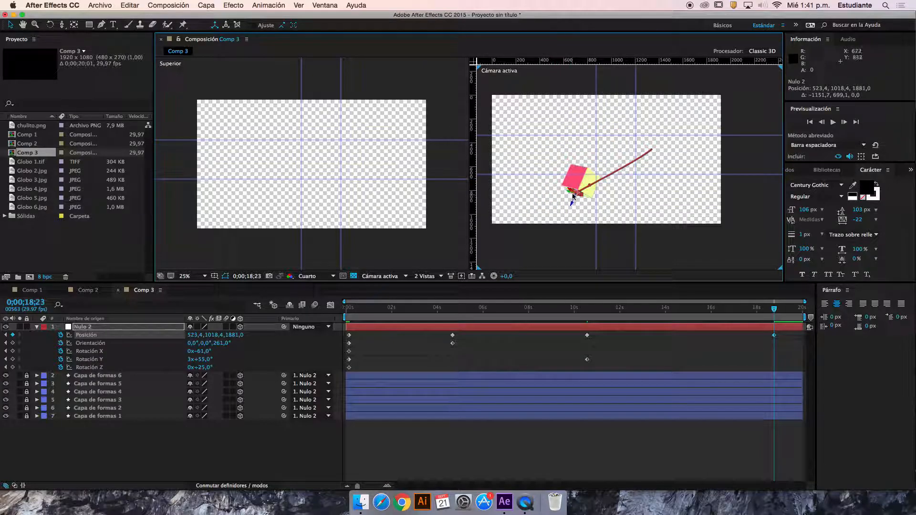
{"action": "left_click_drag", "start_coordinate": [577, 193], "coordinate": [537, 188]}
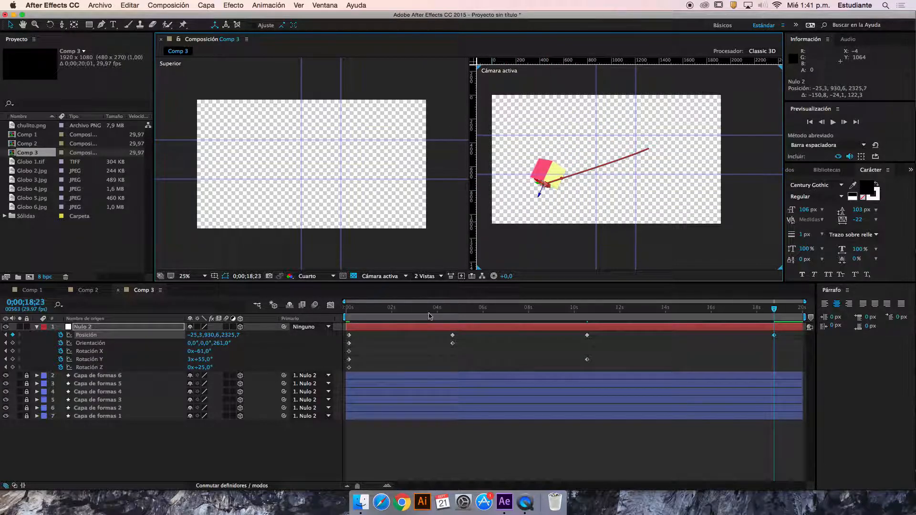
Keyframe Nulo 2's X Rotation at 3x+299° at 0;00;18;23 and its Z Rotation at 2x+25° at 0;00;02;03
{"action": "left_click", "coordinate": [191, 352]}
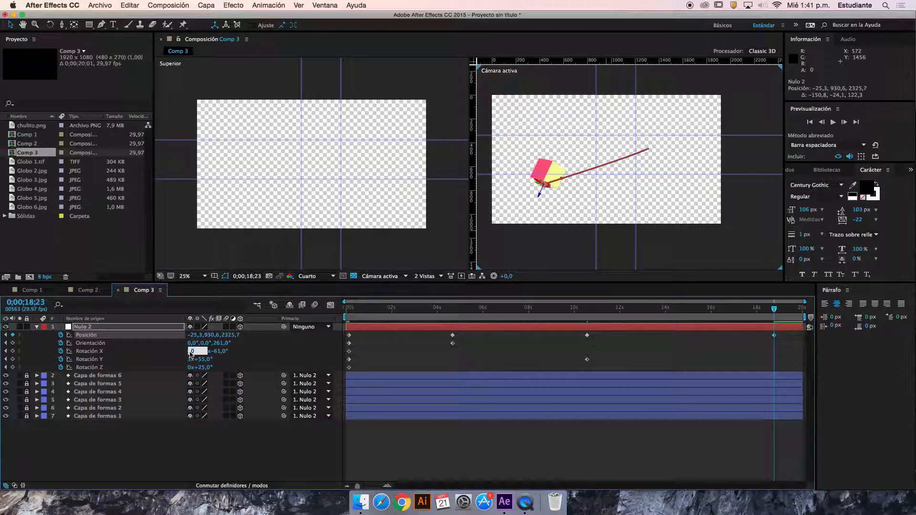
{"action": "type", "text": "4"}
{"action": "key", "text": "Return"}
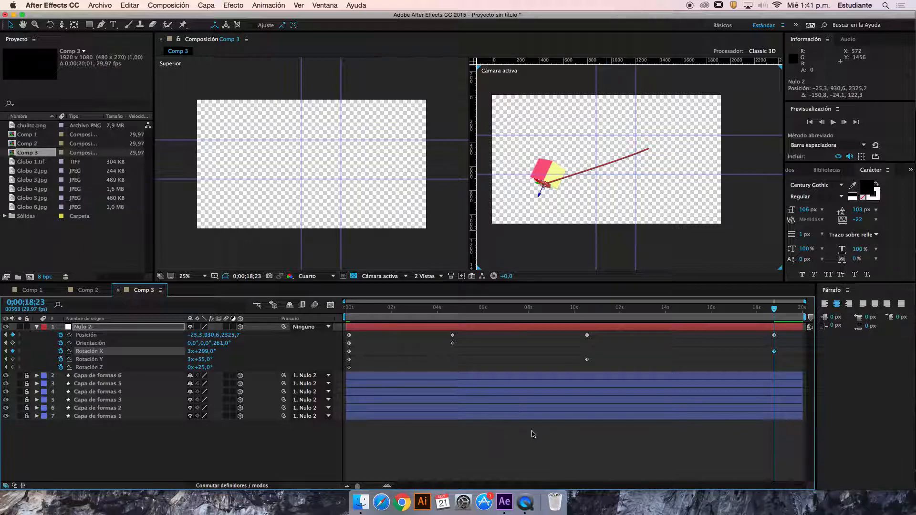
{"action": "left_click_drag", "start_coordinate": [588, 307], "coordinate": [311, 313]}
{"action": "left_click", "coordinate": [394, 307]}
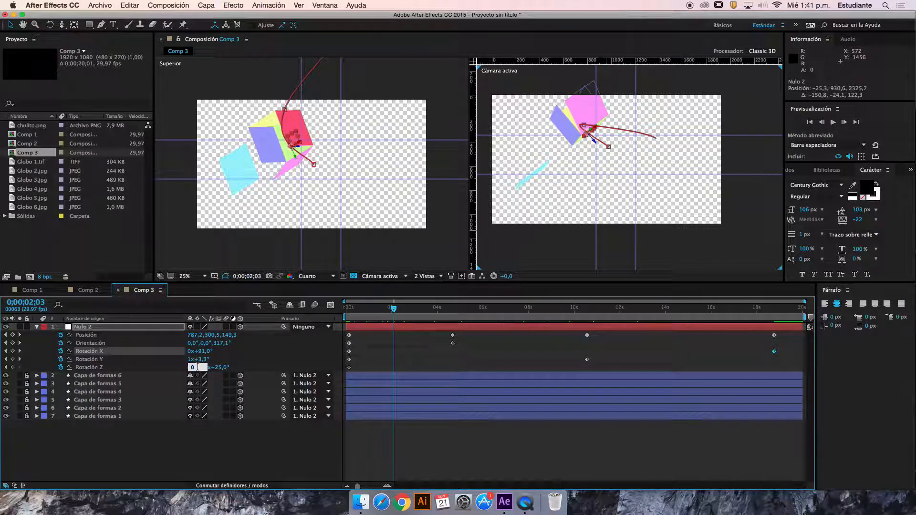
{"action": "left_click", "coordinate": [293, 452]}
Keyframe Nulo 2's Position at 1841.1, 948.5, 2279.5 at 0;00;19;07
{"action": "left_click_drag", "start_coordinate": [666, 312], "coordinate": [785, 313]}
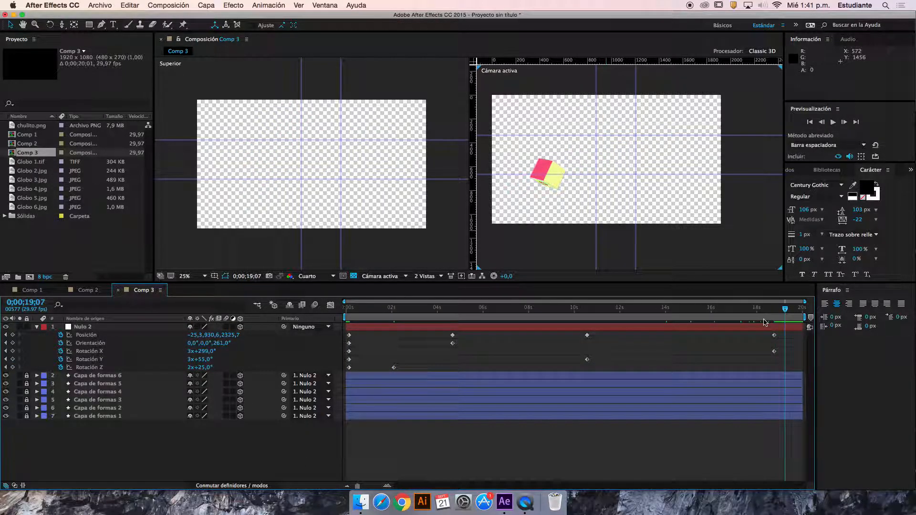
{"action": "double_click", "coordinate": [548, 185]}
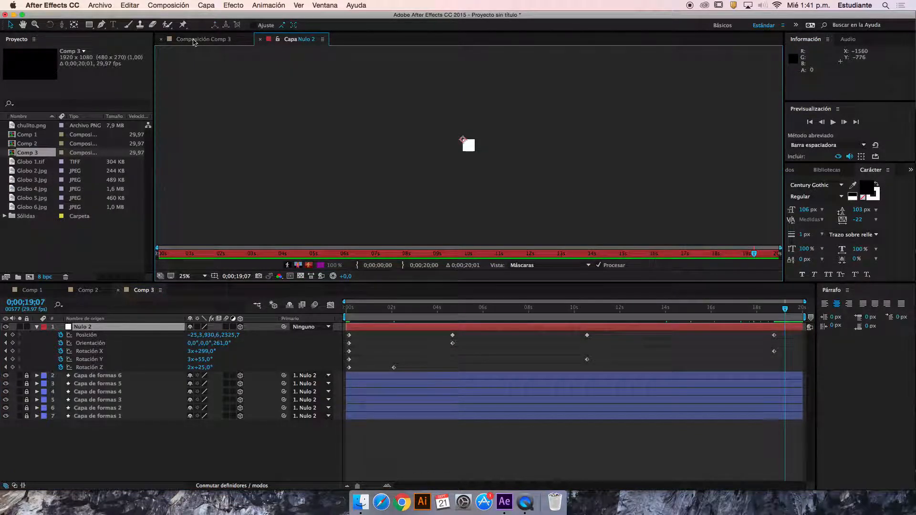
{"action": "left_click", "coordinate": [265, 40]}
{"action": "left_click_drag", "start_coordinate": [564, 191], "coordinate": [638, 192]}
{"action": "scroll", "coordinate": [281, 207], "scroll_direction": "up", "scroll_amount": 1}
{"action": "scroll", "coordinate": [280, 207], "scroll_direction": "down", "scroll_amount": 4}
{"action": "scroll", "coordinate": [292, 187], "scroll_direction": "up", "scroll_amount": 2}
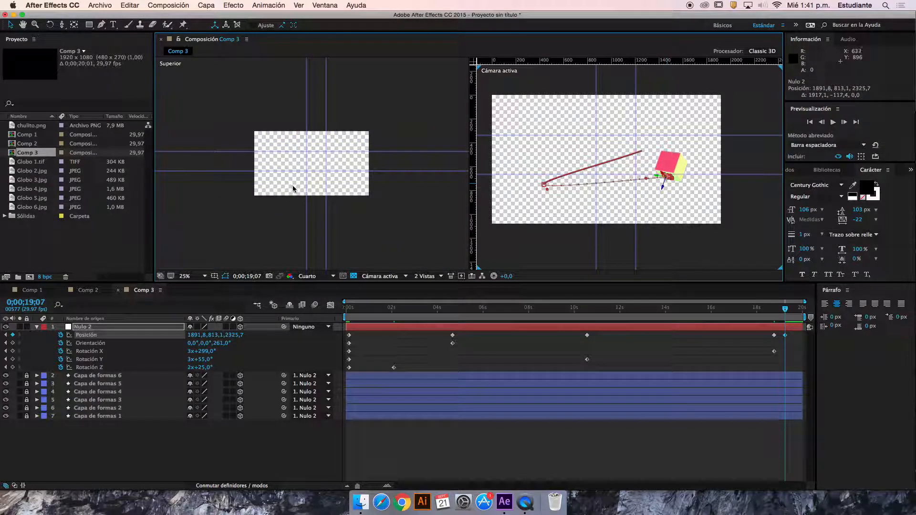
{"action": "left_click_drag", "start_coordinate": [658, 179], "coordinate": [638, 271]}
{"action": "left_click_drag", "start_coordinate": [655, 222], "coordinate": [680, 181]}
Enable motion blur for the layers and the composition, and return to the first frame
{"action": "left_click_drag", "start_coordinate": [679, 316], "coordinate": [399, 316]}
{"action": "left_click_drag", "start_coordinate": [224, 328], "coordinate": [226, 417]}
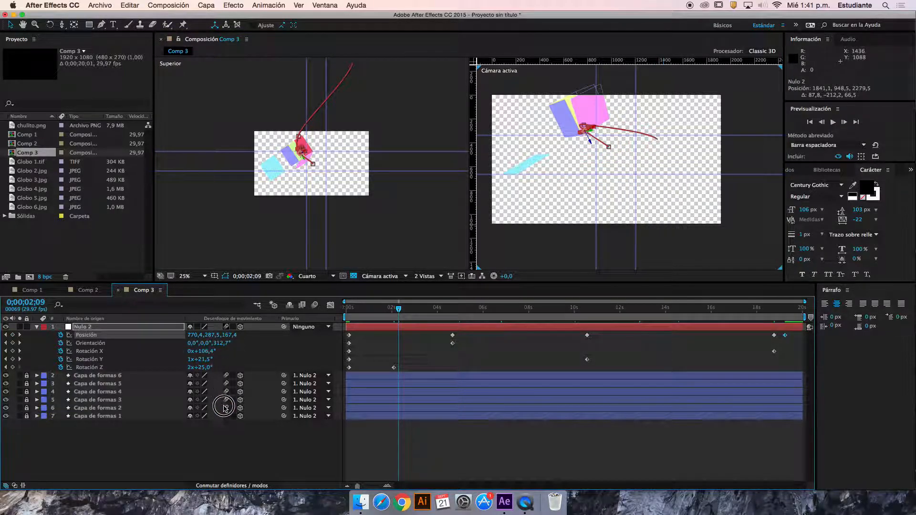
{"action": "left_click", "coordinate": [342, 319]}
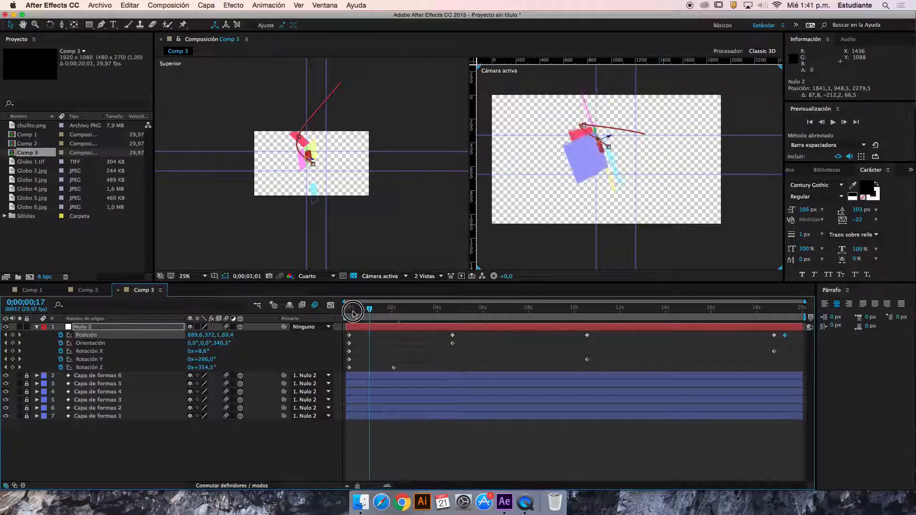
Create a light grey solid with color D5D5D5 and place it beneath all the other layers of Comp 3
{"action": "right_click", "coordinate": [234, 452]}
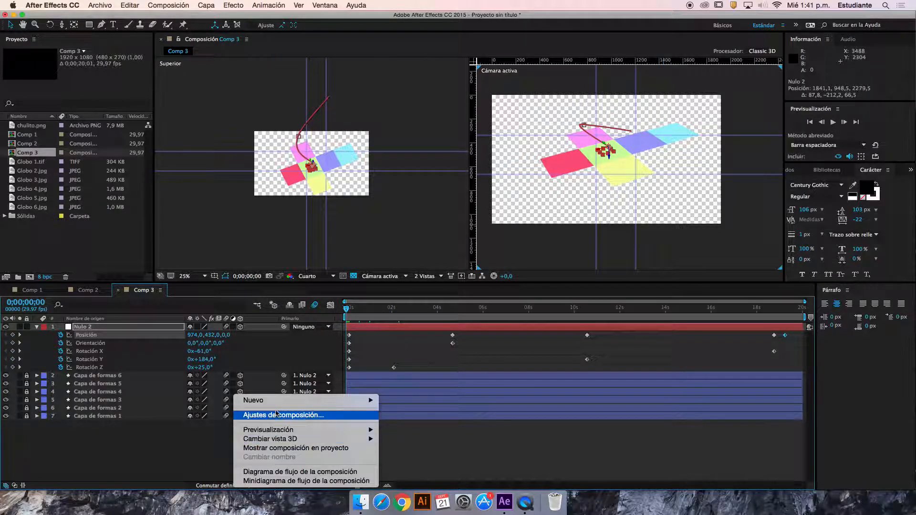
{"action": "mouse_move", "coordinate": [306, 401]}
{"action": "left_click", "coordinate": [447, 417]}
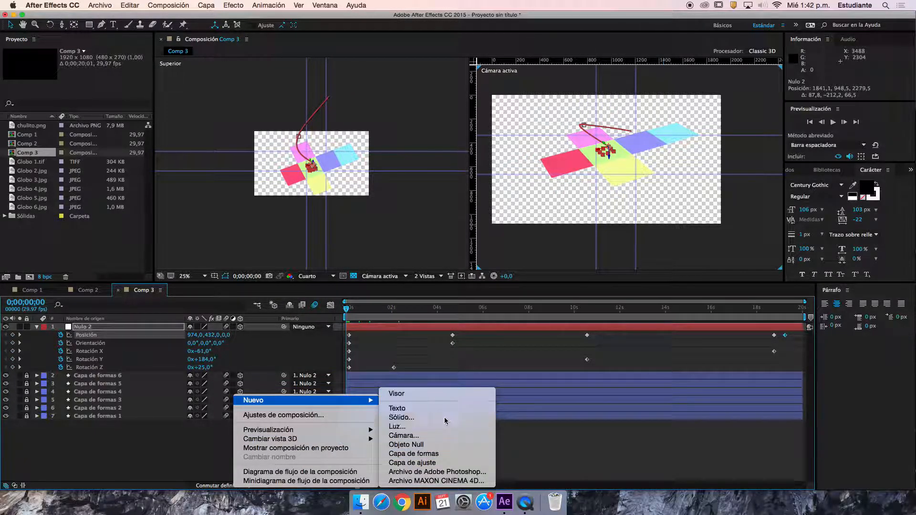
{"action": "left_click", "coordinate": [452, 309]}
{"action": "left_click_drag", "start_coordinate": [330, 191], "coordinate": [312, 174]}
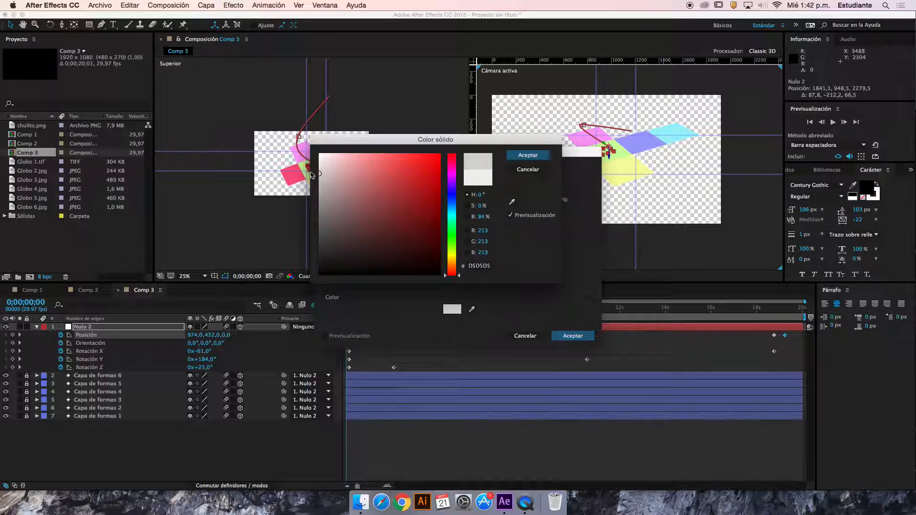
{"action": "left_click", "coordinate": [528, 155]}
{"action": "left_click", "coordinate": [572, 336]}
{"action": "left_click_drag", "start_coordinate": [96, 328], "coordinate": [102, 454]}
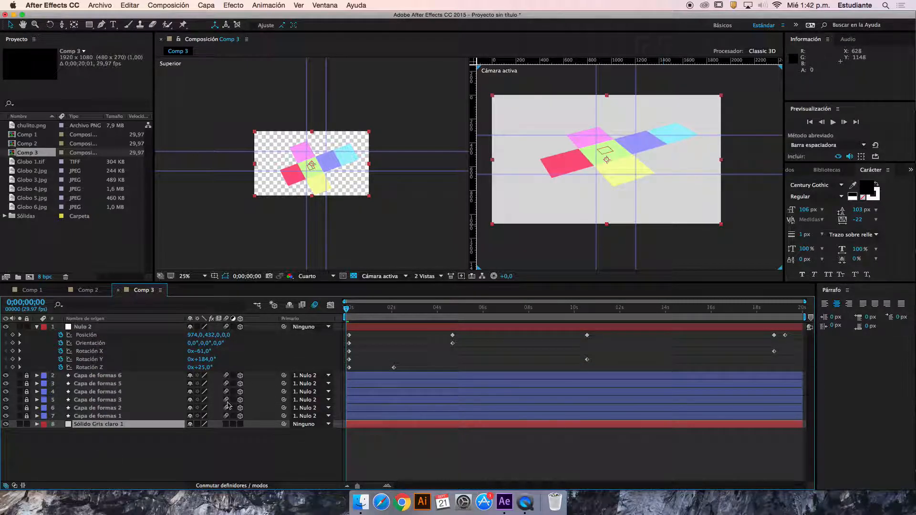
{"action": "double_click", "coordinate": [71, 424]}
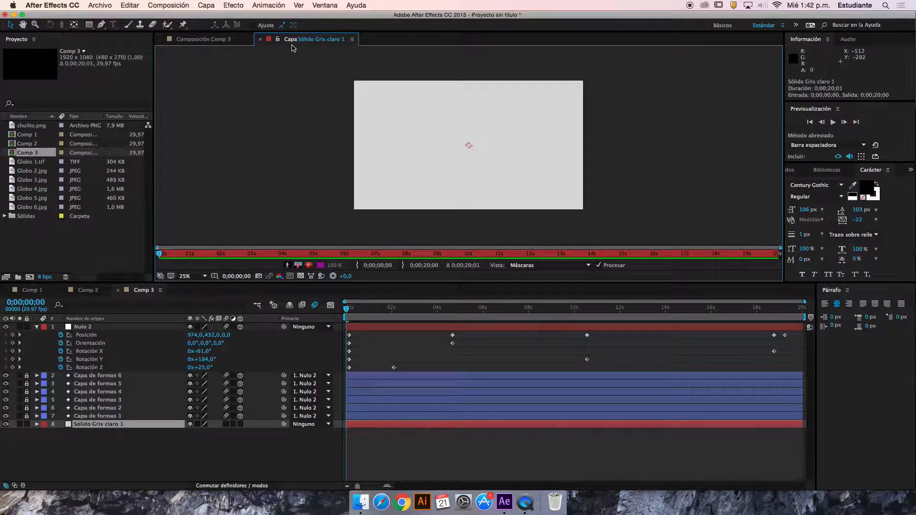
{"action": "left_click", "coordinate": [261, 40]}
{"action": "left_click", "coordinate": [384, 342]}
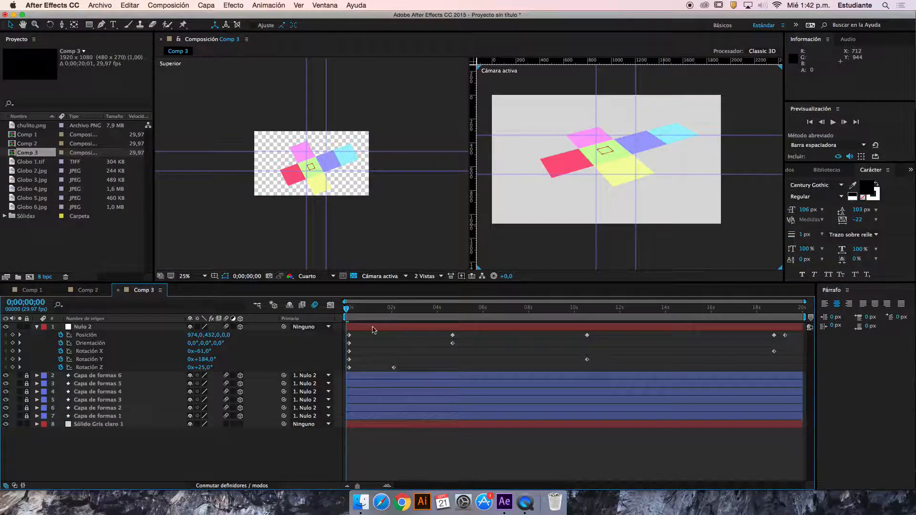
Collapse Nulo 2's properties and preview the cube animation from the first frame
{"action": "left_click", "coordinate": [37, 327]}
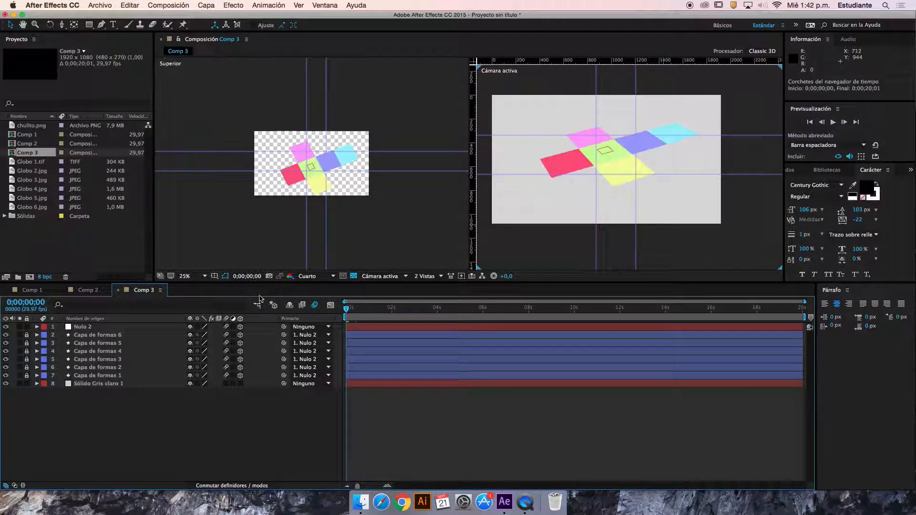
{"action": "key", "text": "space"}
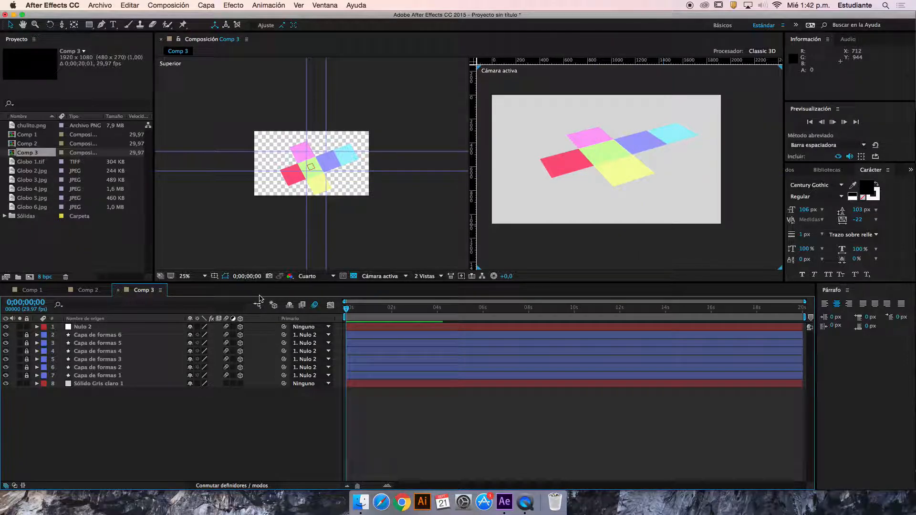
{"action": "key", "text": "space"}
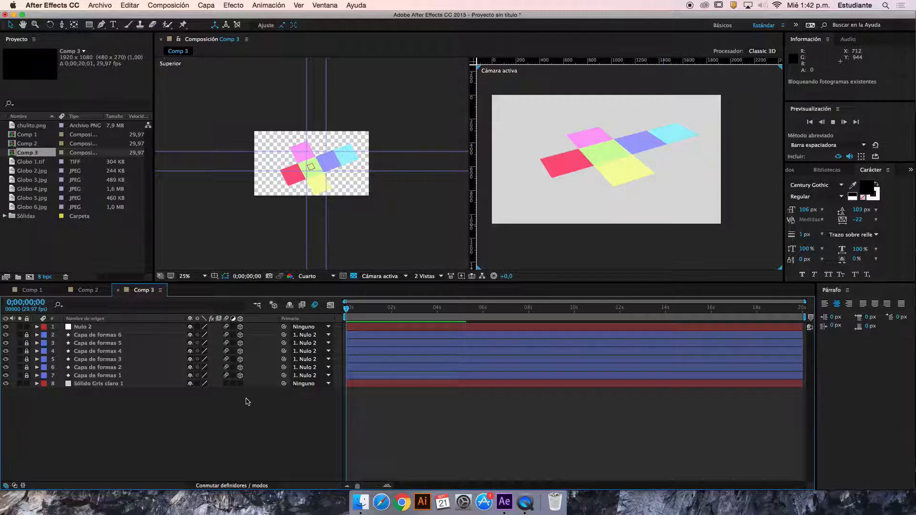
Set the preview shortcut to Mayús+Barra espaciadora and the range to Entorno de trabajo, with caching before playback enabled
{"action": "left_click", "coordinate": [830, 145]}
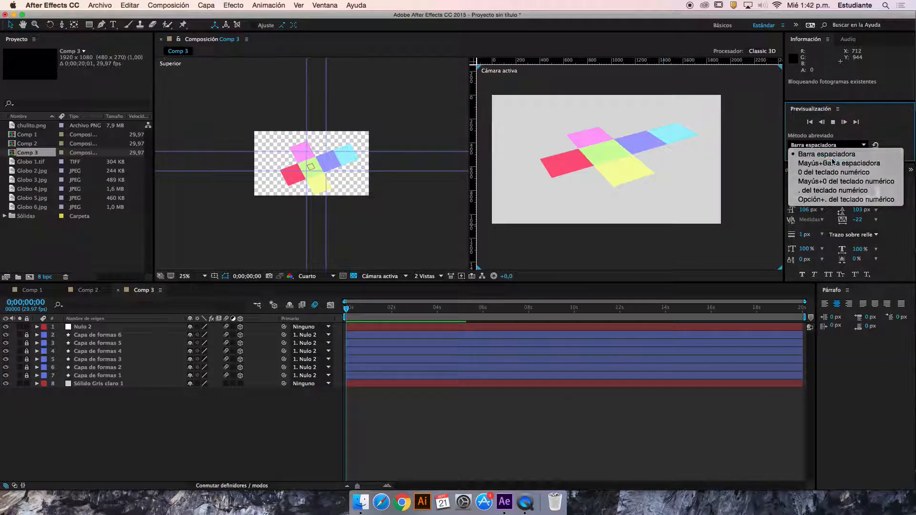
{"action": "left_click", "coordinate": [833, 162]}
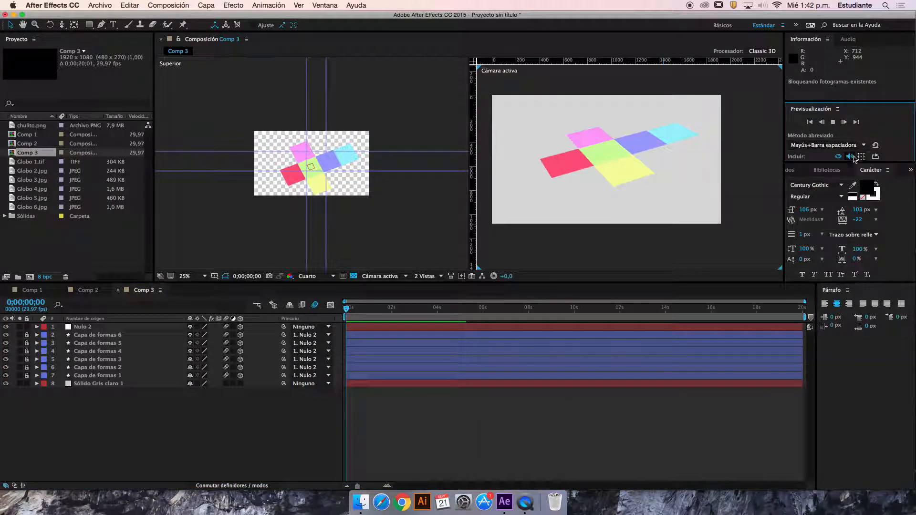
{"action": "left_click_drag", "start_coordinate": [843, 163], "coordinate": [825, 216]}
{"action": "left_click", "coordinate": [828, 187]}
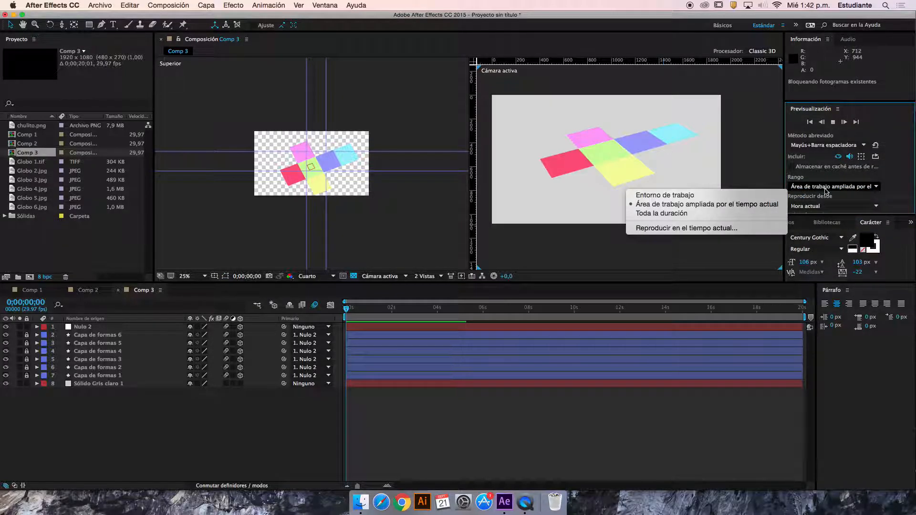
{"action": "left_click", "coordinate": [765, 195]}
{"action": "left_click", "coordinate": [853, 204]}
{"action": "left_click", "coordinate": [909, 203]}
{"action": "left_click_drag", "start_coordinate": [888, 215], "coordinate": [890, 260]}
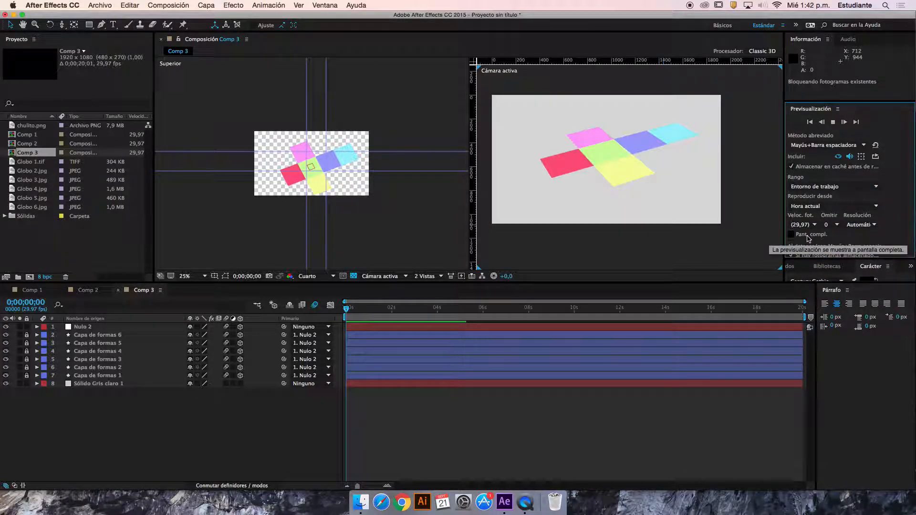
Set the work area's end to 0;00;17;16 and return to the first frame
{"action": "key", "text": "n"}
{"action": "key", "text": "space"}
{"action": "key", "text": "space"}
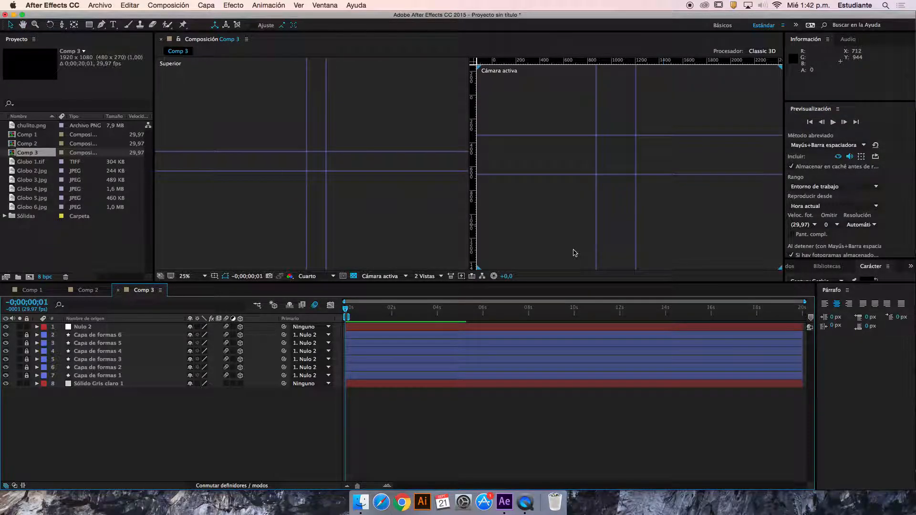
{"action": "left_click_drag", "start_coordinate": [349, 318], "coordinate": [750, 323]}
{"action": "left_click_drag", "start_coordinate": [418, 308], "coordinate": [334, 305]}
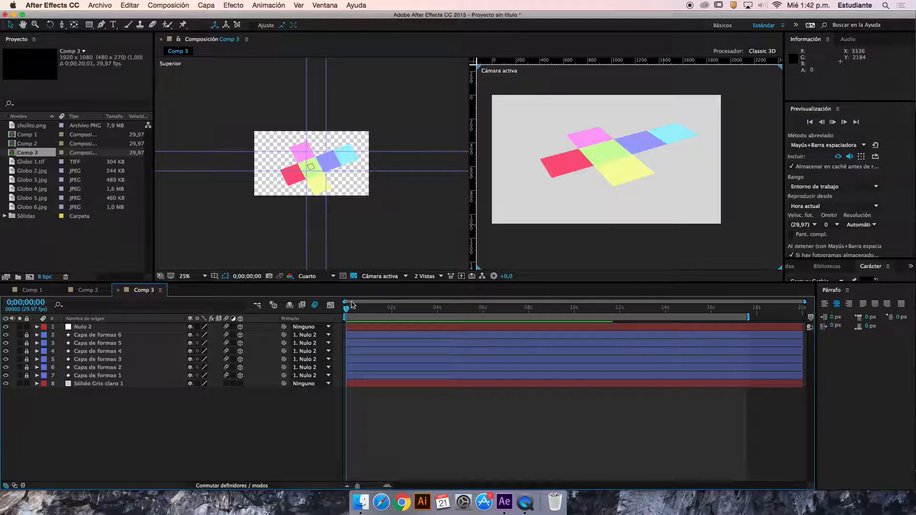
{"action": "mouse_move", "coordinate": [349, 310]}
{"action": "left_mouse_down"}
{"action": "mouse_move", "coordinate": [382, 312]}
{"action": "mouse_move", "coordinate": [345, 312]}
{"action": "left_mouse_up"}
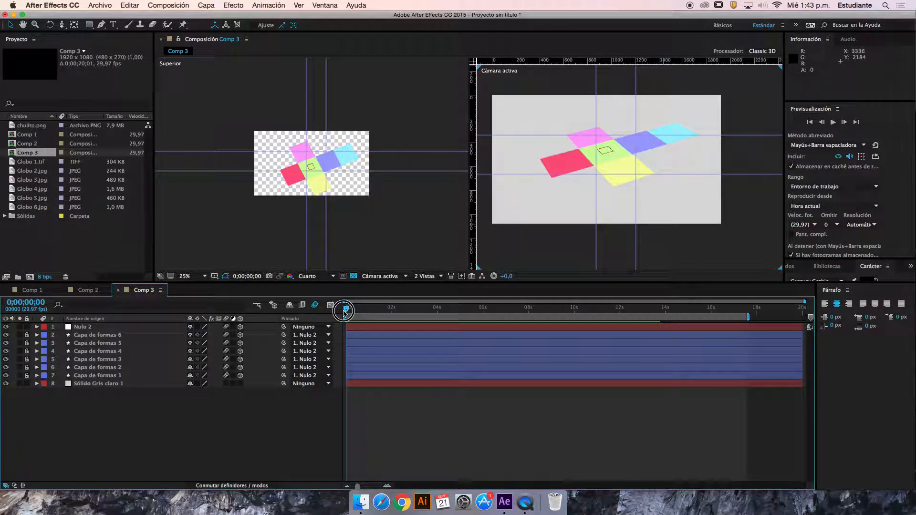
Reveal Nulo 2's keyframed properties and scrub through the animation to examine the cube's folding and motion blur
{"action": "left_click_drag", "start_coordinate": [347, 313], "coordinate": [517, 329]}
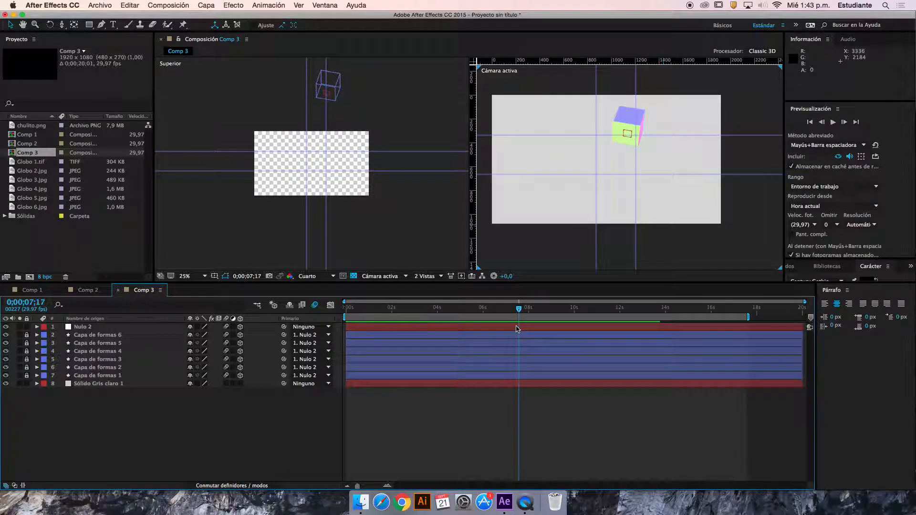
{"action": "left_click", "coordinate": [103, 330]}
{"action": "key", "text": "y"}
{"action": "key", "text": "u"}
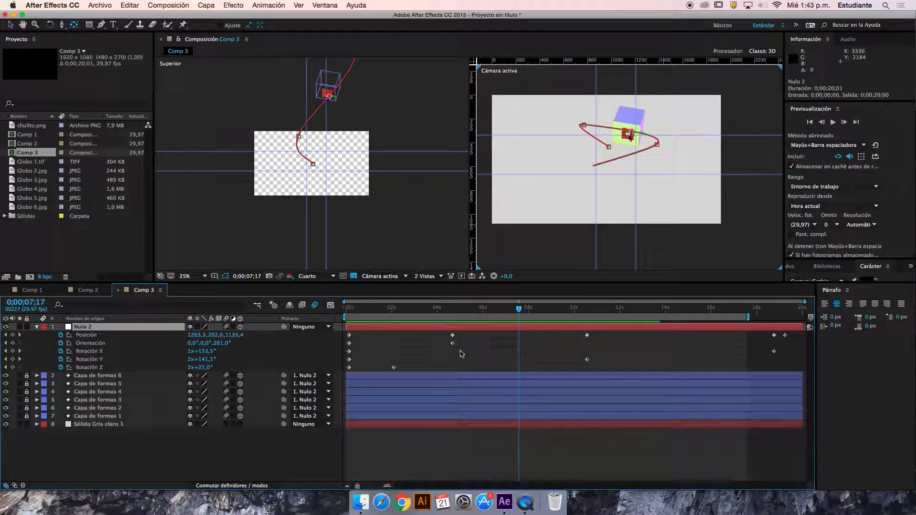
{"action": "left_click_drag", "start_coordinate": [554, 310], "coordinate": [381, 329]}
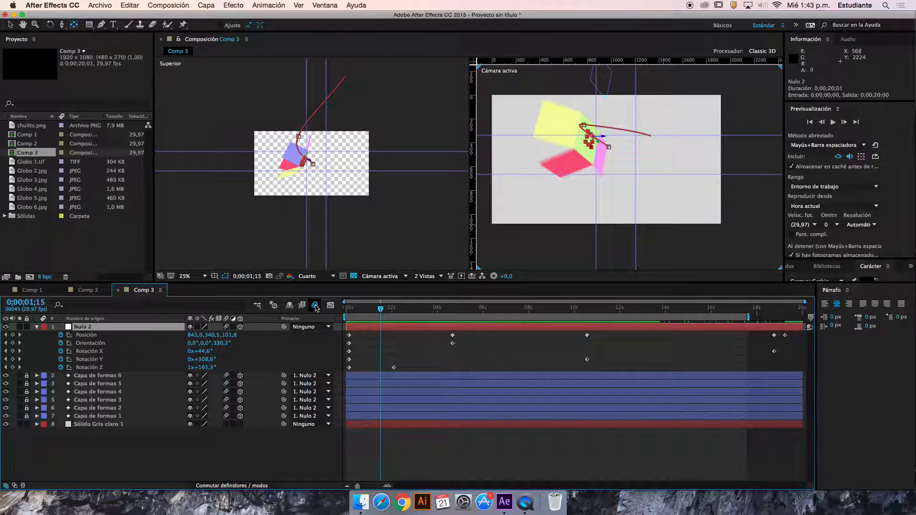
{"action": "left_click_drag", "start_coordinate": [561, 315], "coordinate": [534, 340]}
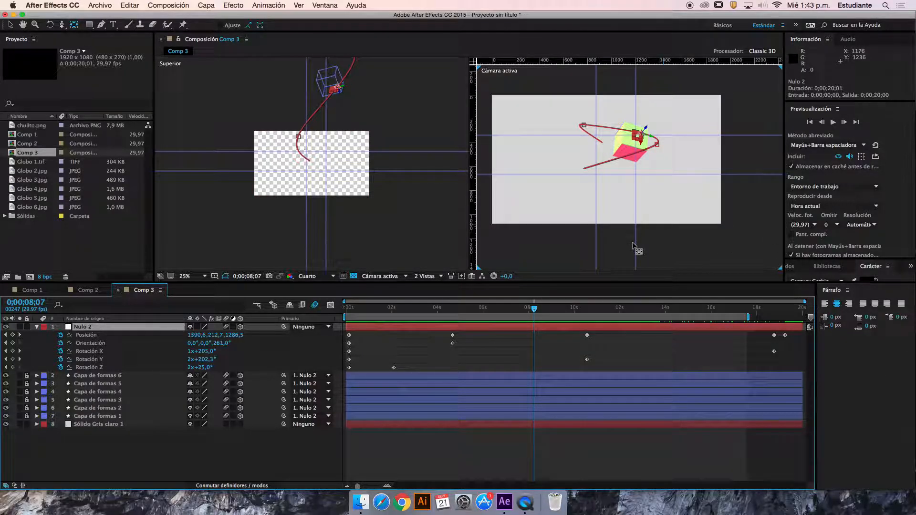
Switch to Finder, close the open cube video preview, and browse the search results to open the Quiz Cubo folder
{"action": "left_click", "coordinate": [525, 503]}
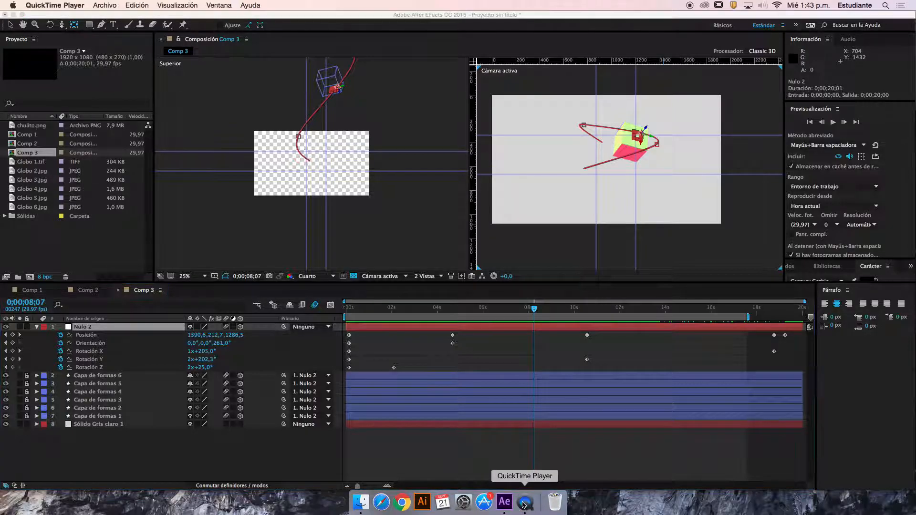
{"action": "left_click", "coordinate": [360, 503]}
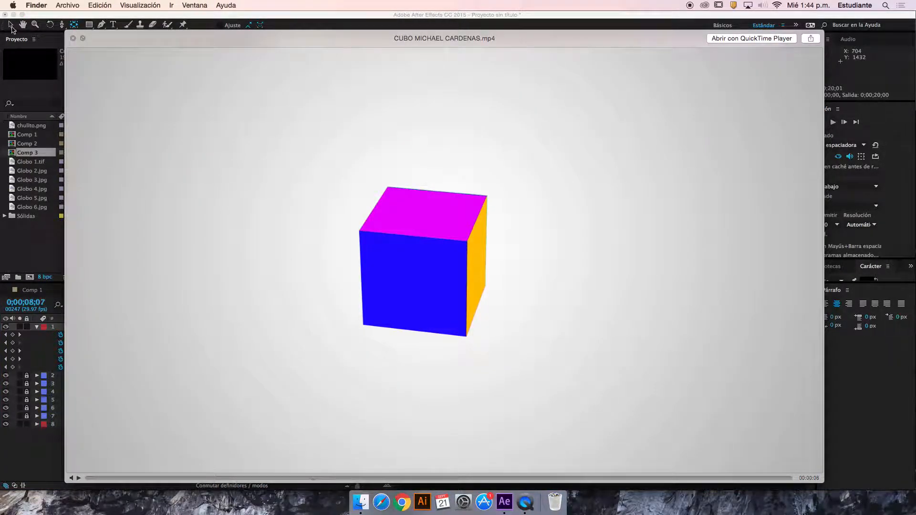
{"action": "left_click", "coordinate": [72, 38]}
{"action": "left_click", "coordinate": [532, 156]}
{"action": "scroll", "coordinate": [658, 157], "scroll_direction": "right", "scroll_amount": 10}
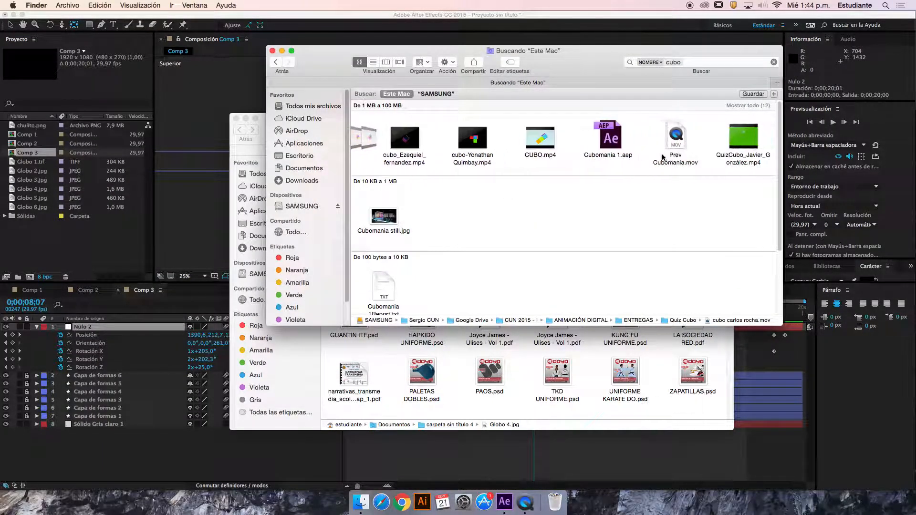
{"action": "scroll", "coordinate": [600, 174], "scroll_direction": "down", "scroll_amount": 5}
{"action": "scroll", "coordinate": [580, 188], "scroll_direction": "up", "scroll_amount": 2}
{"action": "scroll", "coordinate": [579, 187], "scroll_direction": "down", "scroll_amount": 2}
{"action": "double_click", "coordinate": [441, 283]}
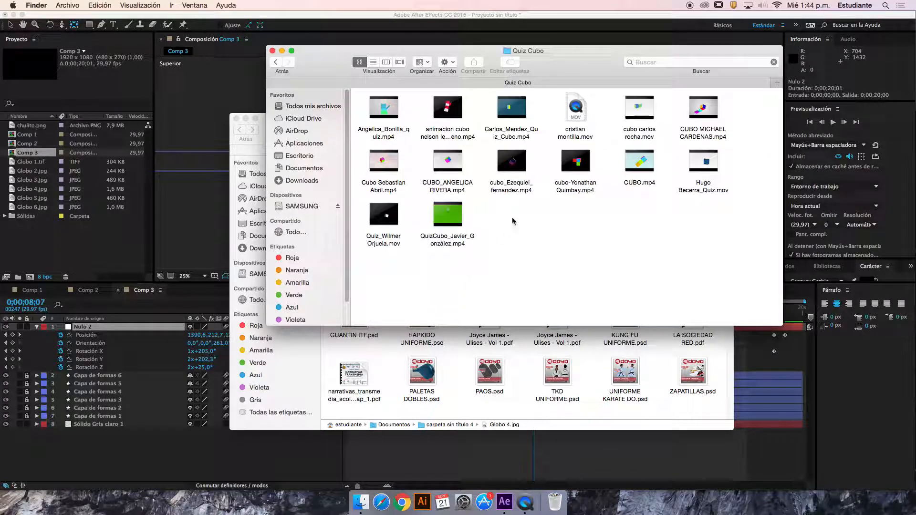
Preview one of the .mov quiz videos in the Quiz Cubo folder, and return to After Effects
{"action": "left_click", "coordinate": [704, 162]}
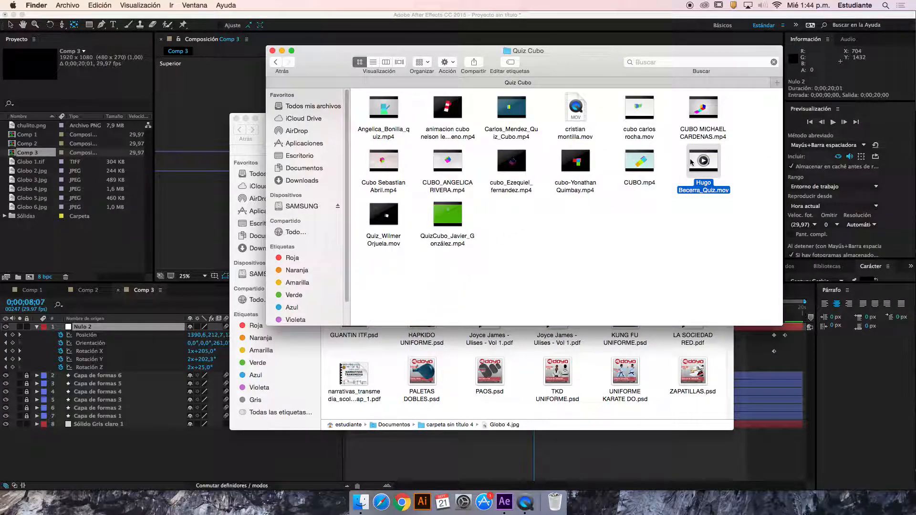
{"action": "key", "text": "space"}
{"action": "left_click_drag", "start_coordinate": [347, 479], "coordinate": [416, 474]}
{"action": "key", "text": "space"}
{"action": "left_click", "coordinate": [193, 221]}
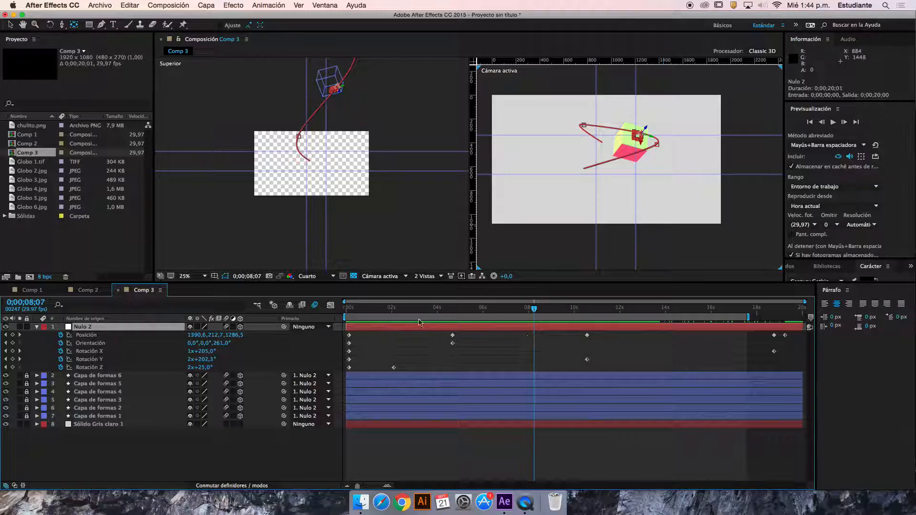
Scrub through Comp 3 to review the cube's movement, and return to the first frame
{"action": "left_click", "coordinate": [396, 310]}
{"action": "key", "text": "space"}
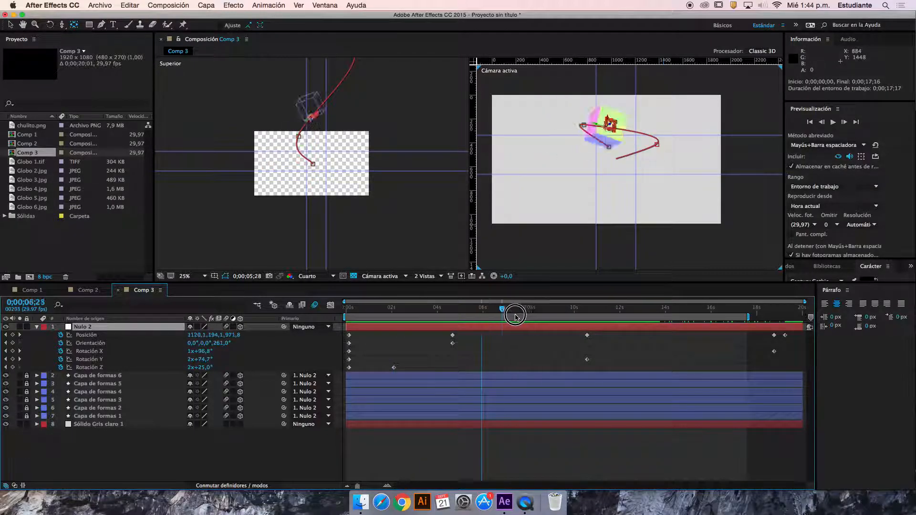
{"action": "left_click_drag", "start_coordinate": [397, 312], "coordinate": [421, 320]}
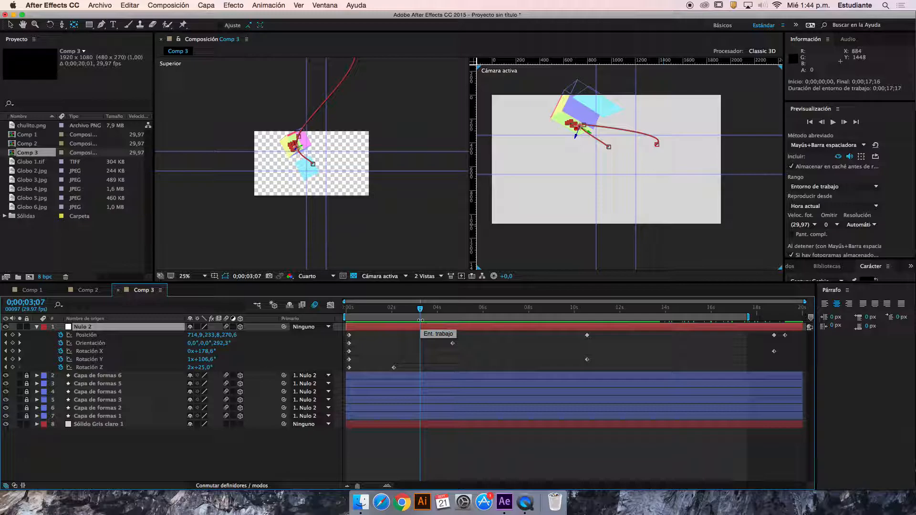
{"action": "left_click_drag", "start_coordinate": [420, 310], "coordinate": [333, 352]}
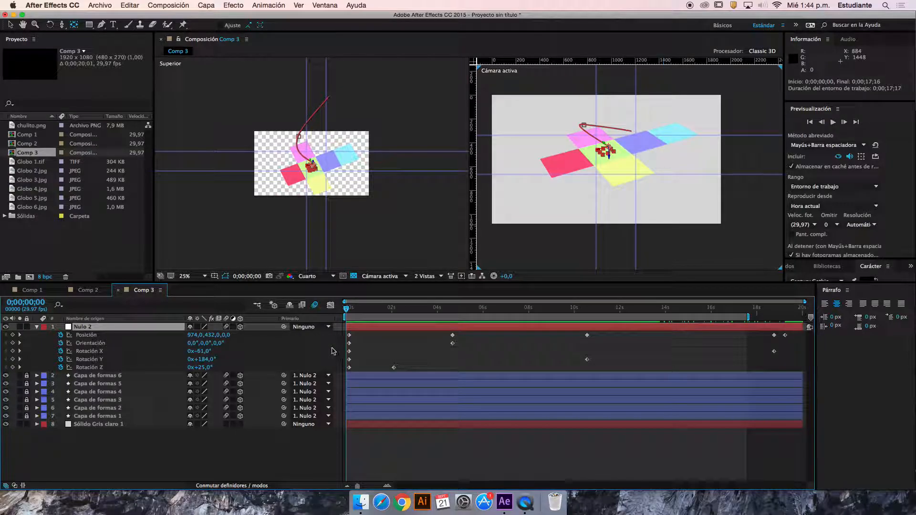
Collapse Nulo 2's properties and unlock the six shape layers
{"action": "left_click", "coordinate": [37, 327]}
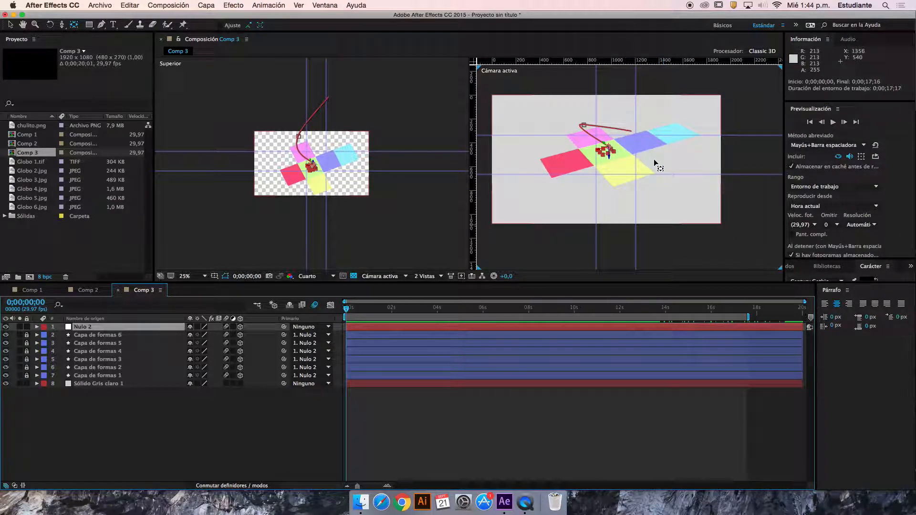
{"action": "left_click", "coordinate": [98, 333]}
{"action": "mouse_move", "coordinate": [27, 343]}
{"action": "left_mouse_down"}
{"action": "mouse_move", "coordinate": [27, 377]}
{"action": "mouse_move", "coordinate": [29, 341]}
{"action": "left_mouse_up"}
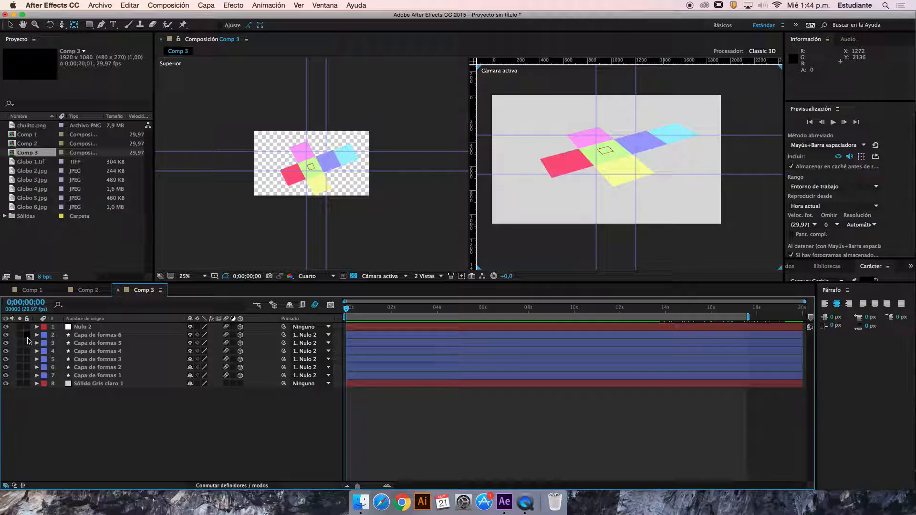
Precompose Nulo 2 and the six shape layers as "cubo completo", transferring all attributes to the new composition
{"action": "left_click", "coordinate": [101, 328]}
{"action": "left_click", "coordinate": [118, 377], "text": "shift"}
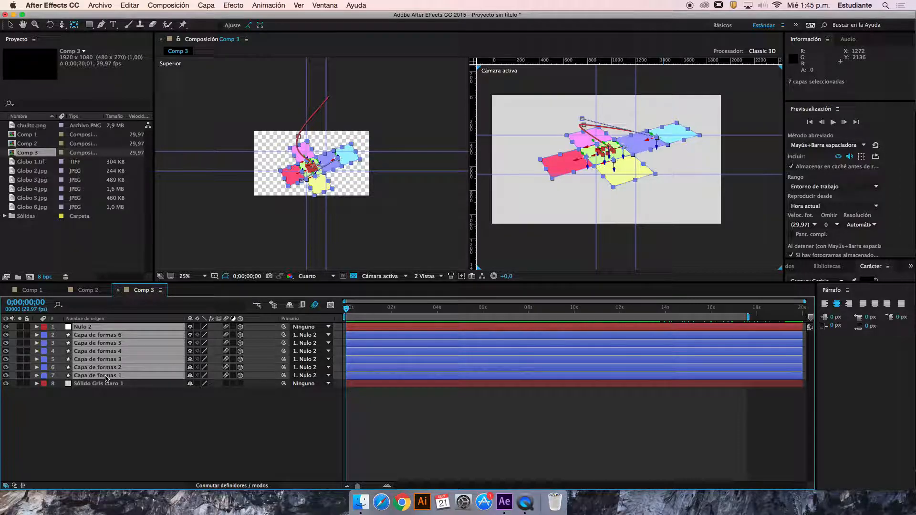
{"action": "right_click", "coordinate": [103, 358]}
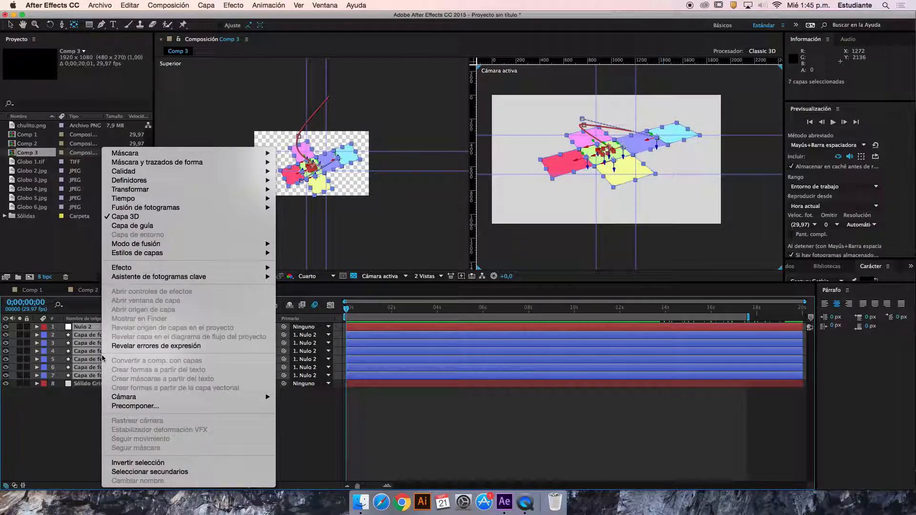
{"action": "left_click", "coordinate": [146, 407]}
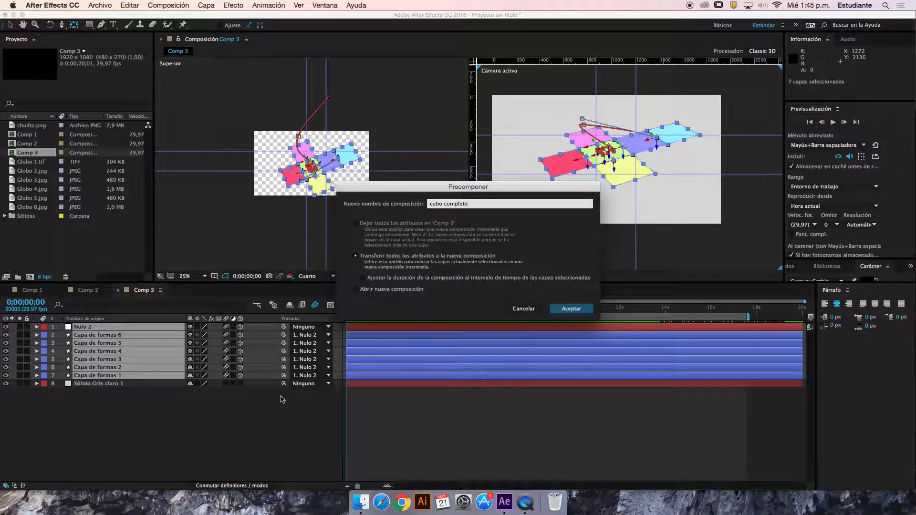
{"action": "left_click", "coordinate": [572, 309]}
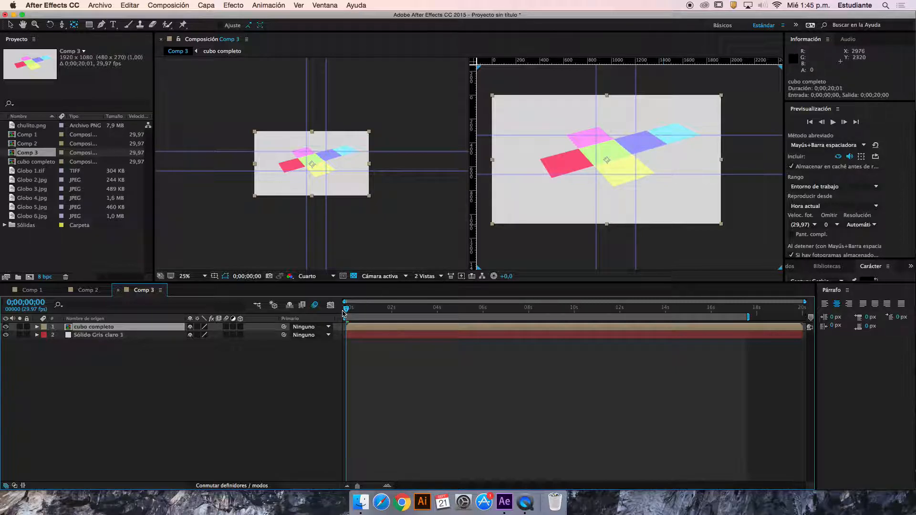
Duplicate the "cubo completo" layer, squash the lower copy to about half its height, and place it below the original at about 964, 924
{"action": "key", "text": "super+d"}
{"action": "left_click", "coordinate": [142, 337]}
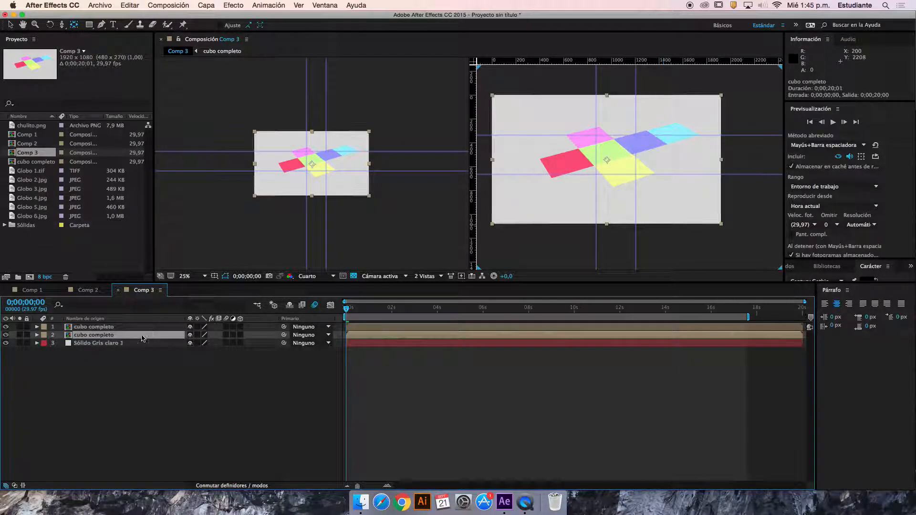
{"action": "left_click_drag", "start_coordinate": [608, 158], "coordinate": [599, 194]}
{"action": "left_click_drag", "start_coordinate": [450, 314], "coordinate": [325, 315]}
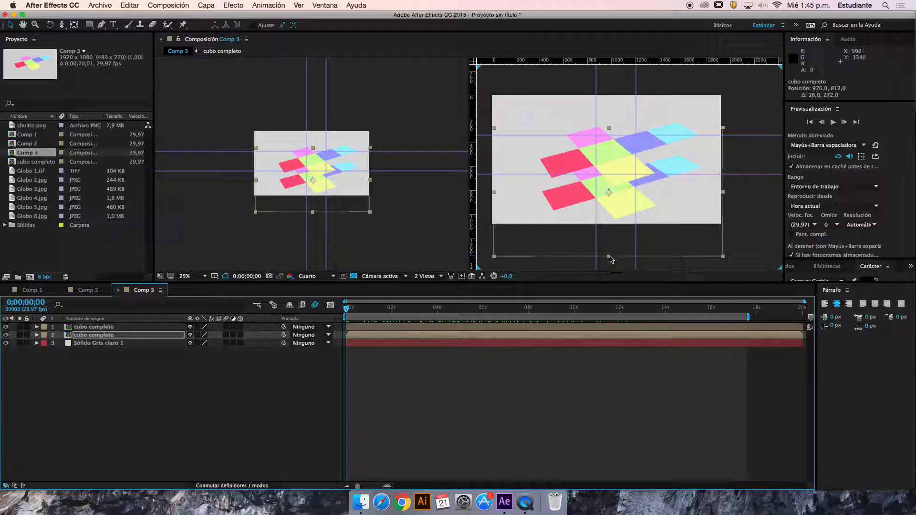
{"action": "left_click_drag", "start_coordinate": [610, 260], "coordinate": [611, 223]}
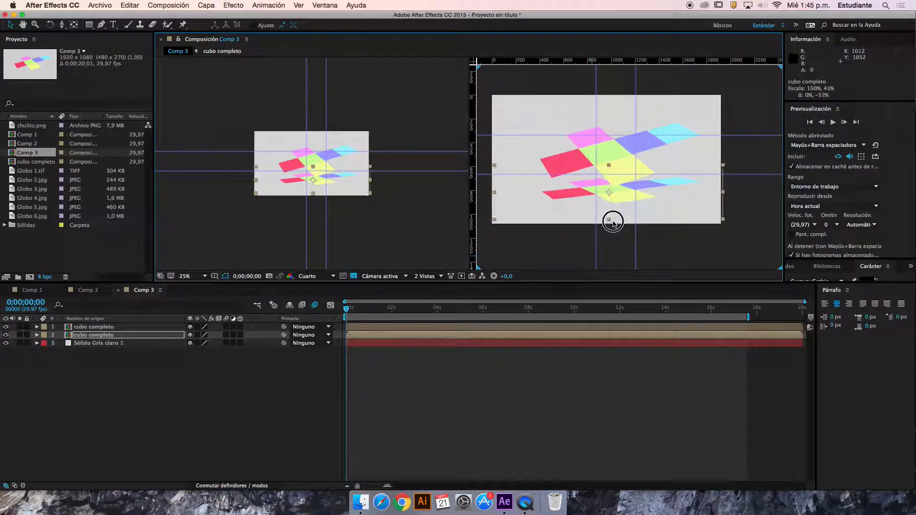
{"action": "left_click_drag", "start_coordinate": [610, 190], "coordinate": [608, 205]}
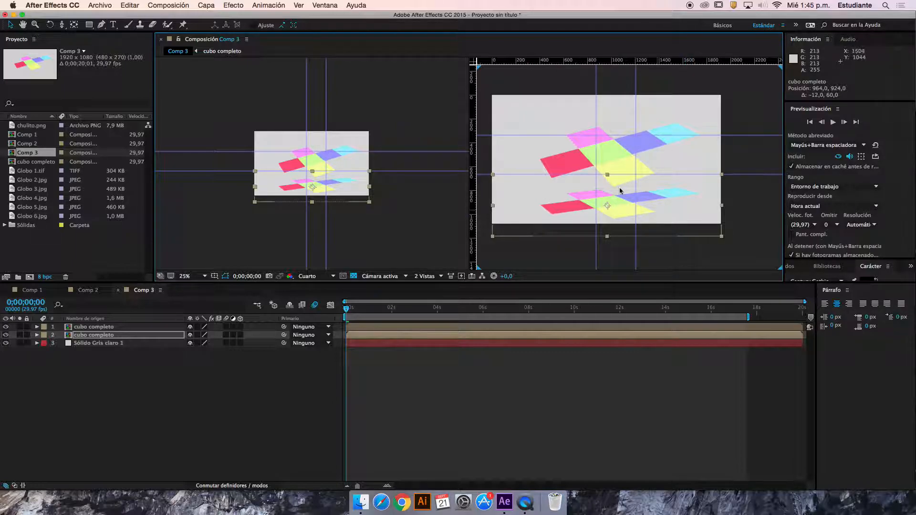
Apply the Exposición effect to the squashed copy with an exposure of about -11,02, and return to the first frame
{"action": "left_click", "coordinate": [234, 5]}
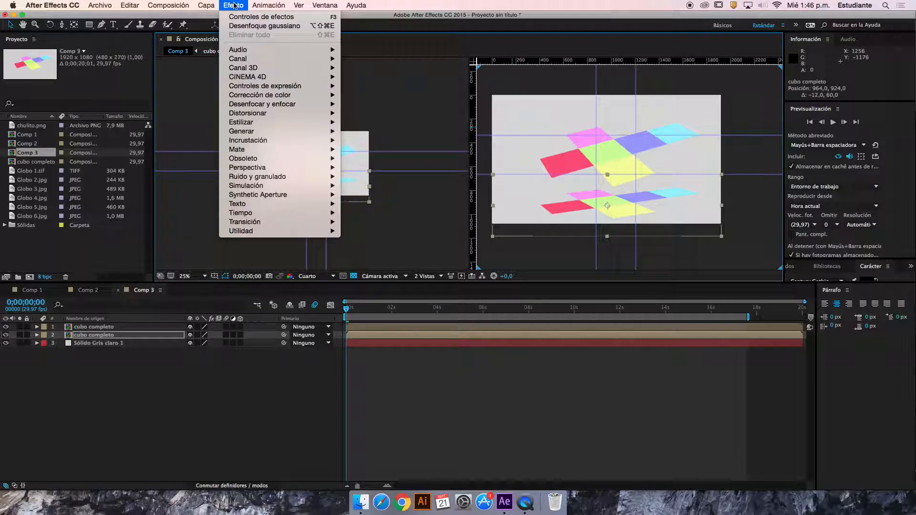
{"action": "mouse_move", "coordinate": [296, 98]}
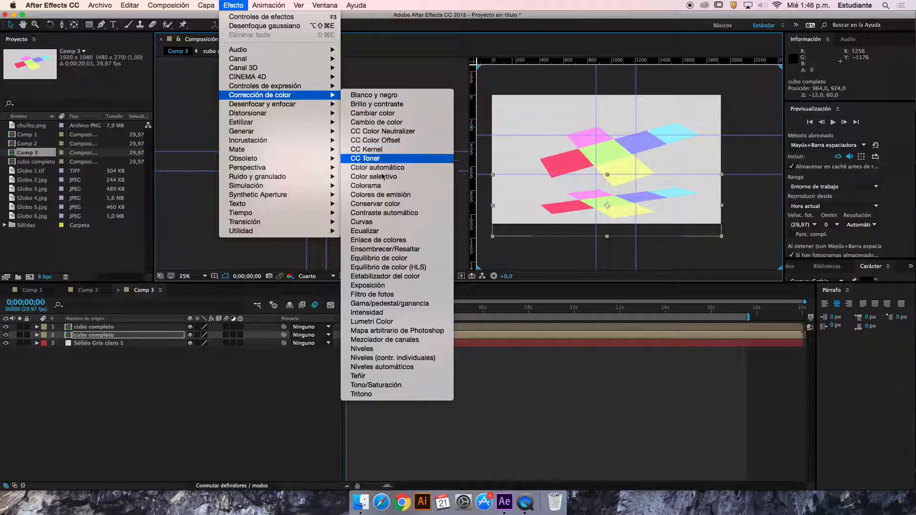
{"action": "left_click", "coordinate": [384, 287]}
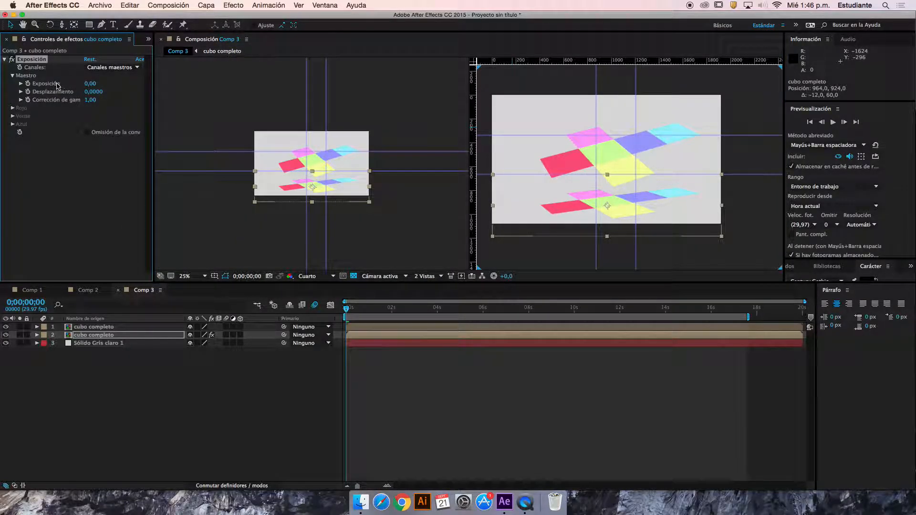
{"action": "left_click_drag", "start_coordinate": [92, 86], "coordinate": [2, 90]}
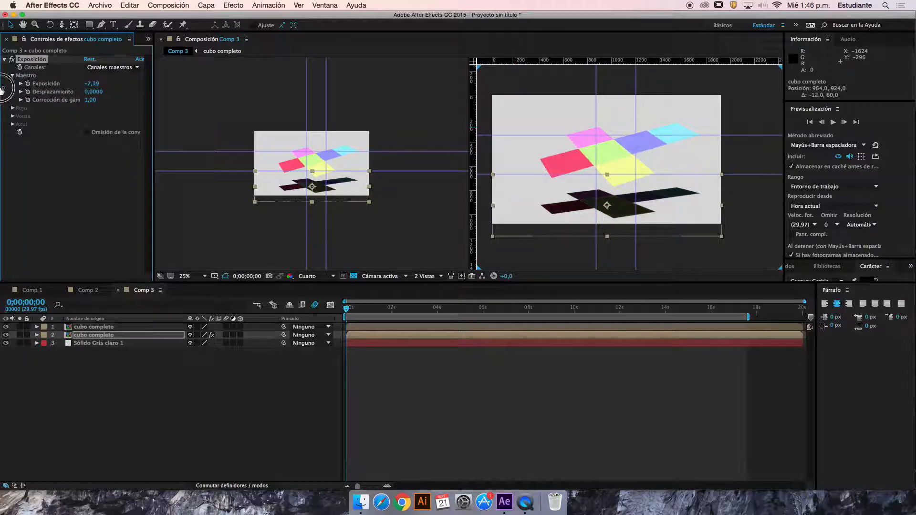
{"action": "left_click_drag", "start_coordinate": [90, 89], "coordinate": [2, 95]}
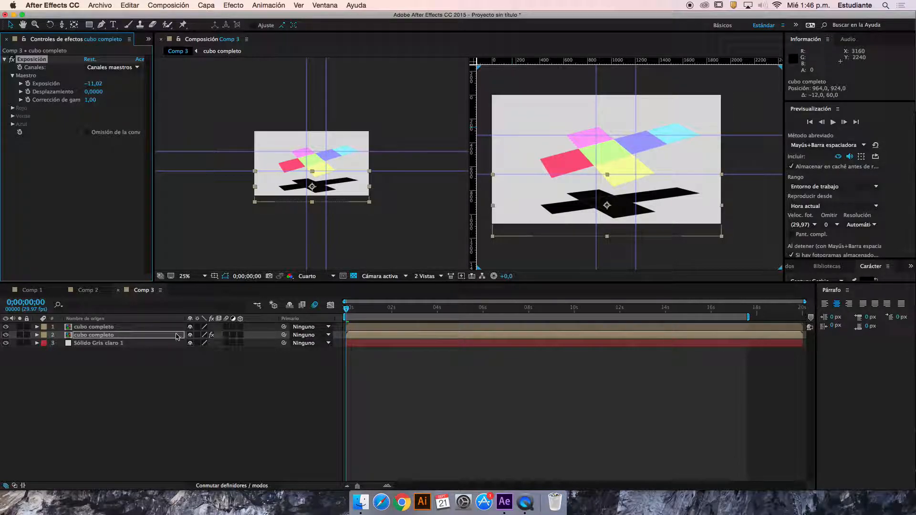
{"action": "left_click_drag", "start_coordinate": [357, 313], "coordinate": [336, 317]}
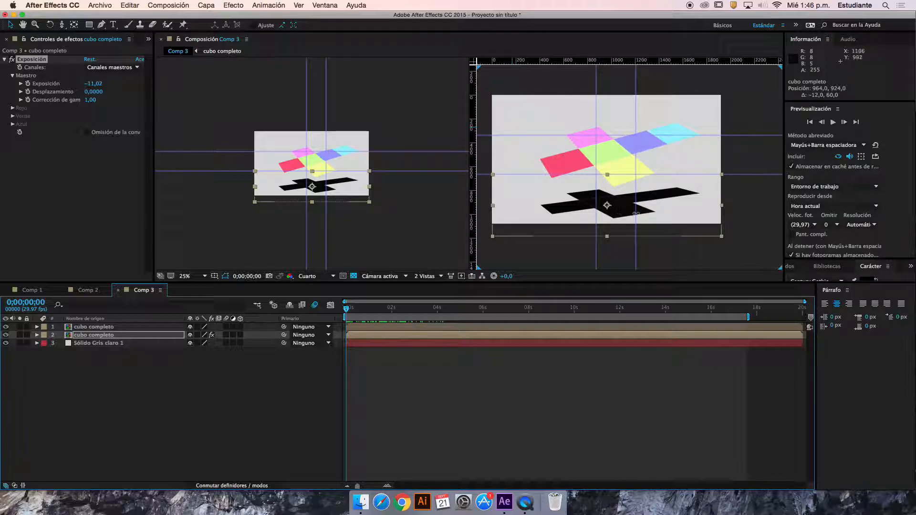
Apply Desenfoque gaussiano to the blackened copy with a blur of about 163,0
{"action": "left_click", "coordinate": [235, 7]}
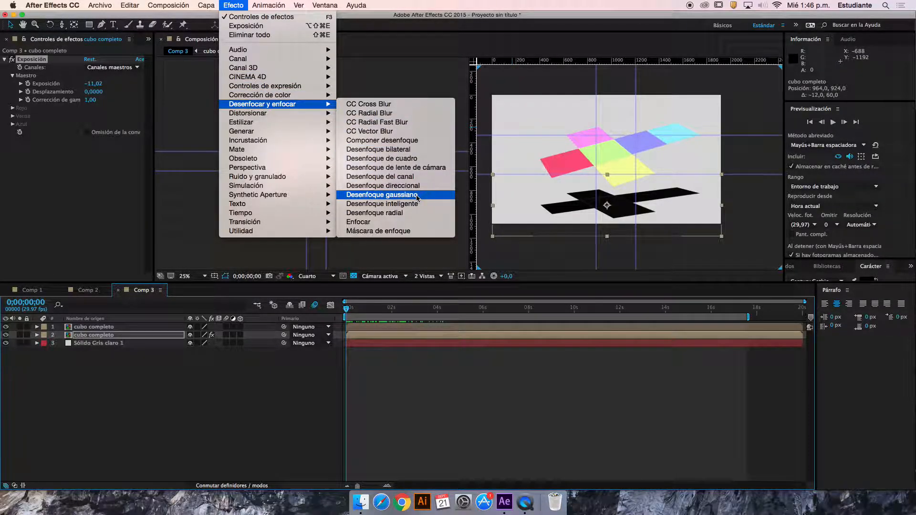
{"action": "left_click", "coordinate": [418, 199]}
{"action": "left_click_drag", "start_coordinate": [88, 149], "coordinate": [332, 153]}
{"action": "left_click_drag", "start_coordinate": [104, 149], "coordinate": [328, 132]}
{"action": "left_click_drag", "start_coordinate": [92, 148], "coordinate": [548, 209]}
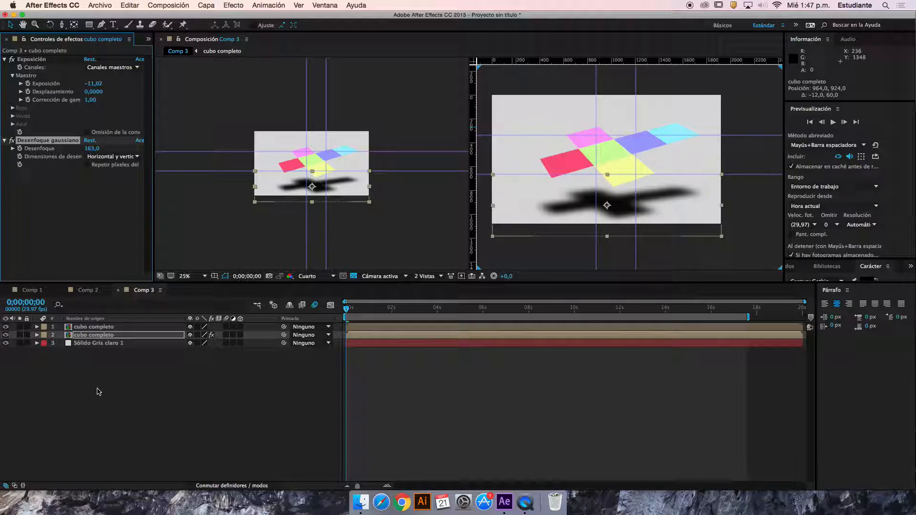
Lower the opacity of the blurred shadow copy to 38%
{"action": "left_click", "coordinate": [105, 334]}
{"action": "key", "text": "t"}
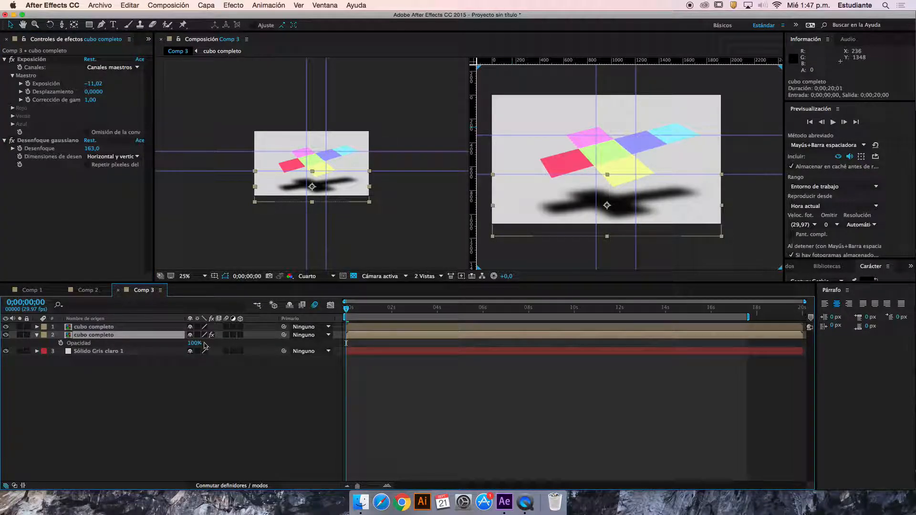
{"action": "left_click_drag", "start_coordinate": [196, 347], "coordinate": [167, 349]}
{"action": "left_click", "coordinate": [347, 307]}
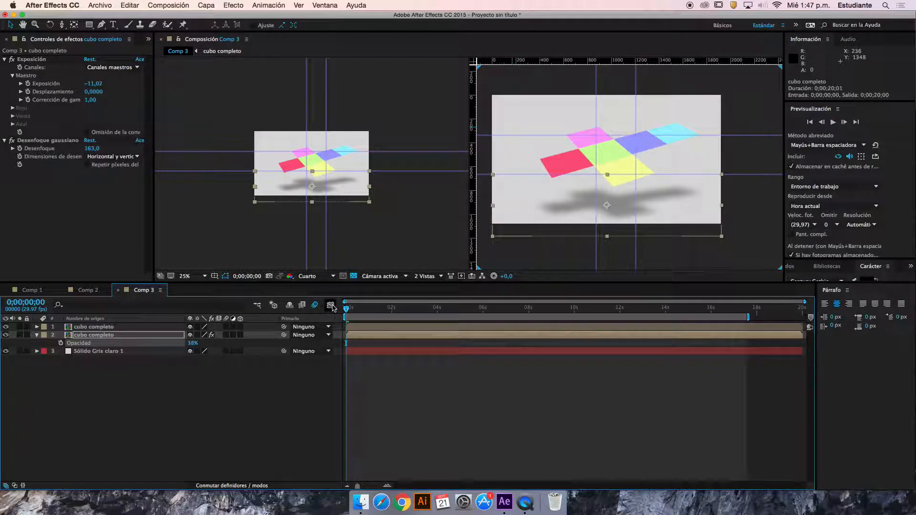
Review the shadow's movement along the timeline, delete the shadow copy, and return to the first frame
{"action": "key", "text": "space"}
{"action": "left_click_drag", "start_coordinate": [347, 309], "coordinate": [652, 324]}
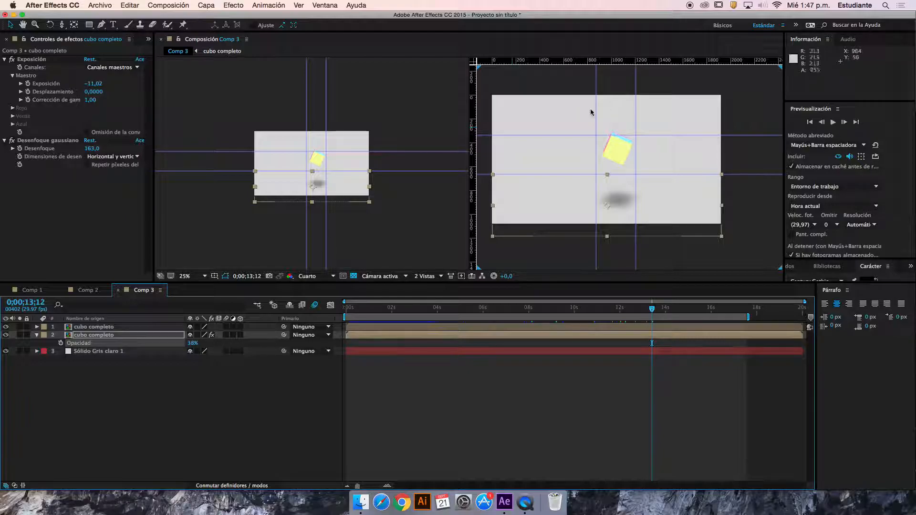
{"action": "key", "text": "Delete"}
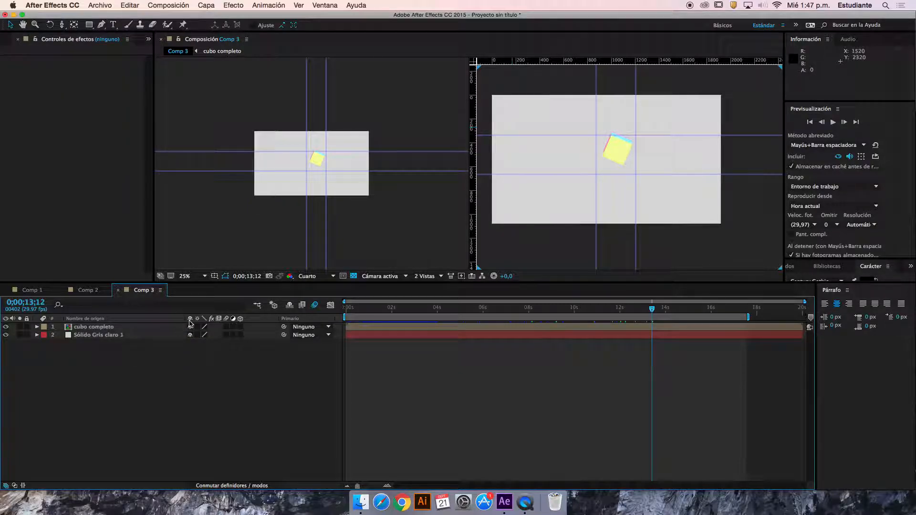
{"action": "left_click_drag", "start_coordinate": [365, 310], "coordinate": [327, 326]}
Duplicate "cubo completo", move the lower copy straight down to about 964, 1016, and go to 0;00;05;00
{"action": "left_click", "coordinate": [113, 329]}
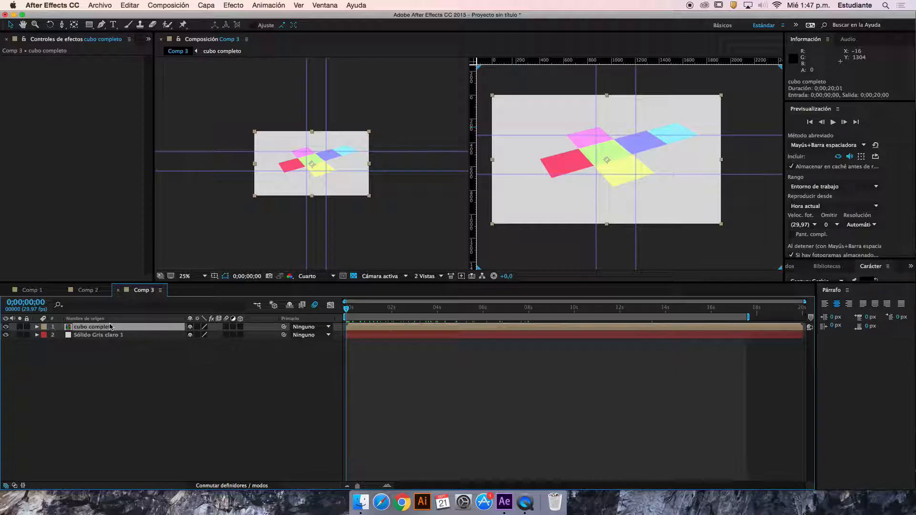
{"action": "key", "text": "super+d"}
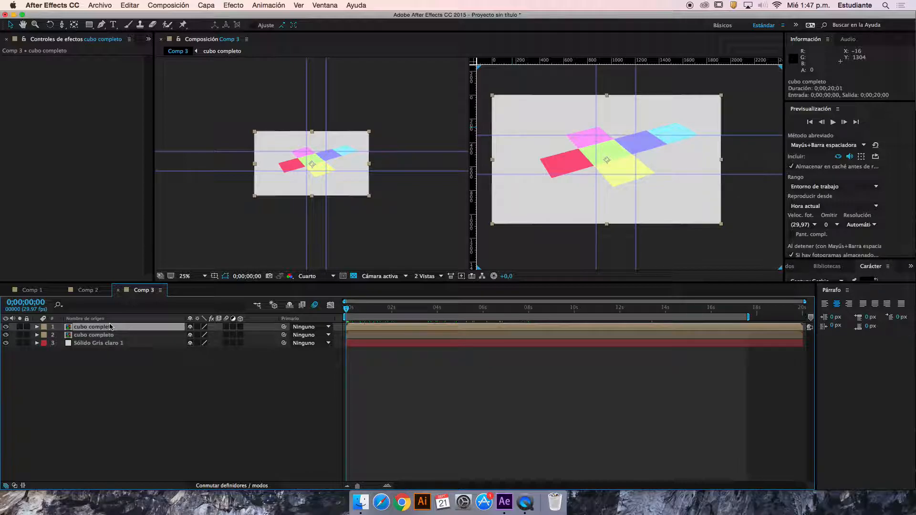
{"action": "left_click", "coordinate": [111, 336]}
{"action": "left_click_drag", "start_coordinate": [596, 208], "coordinate": [598, 209]}
{"action": "left_click_drag", "start_coordinate": [549, 224], "coordinate": [548, 280]}
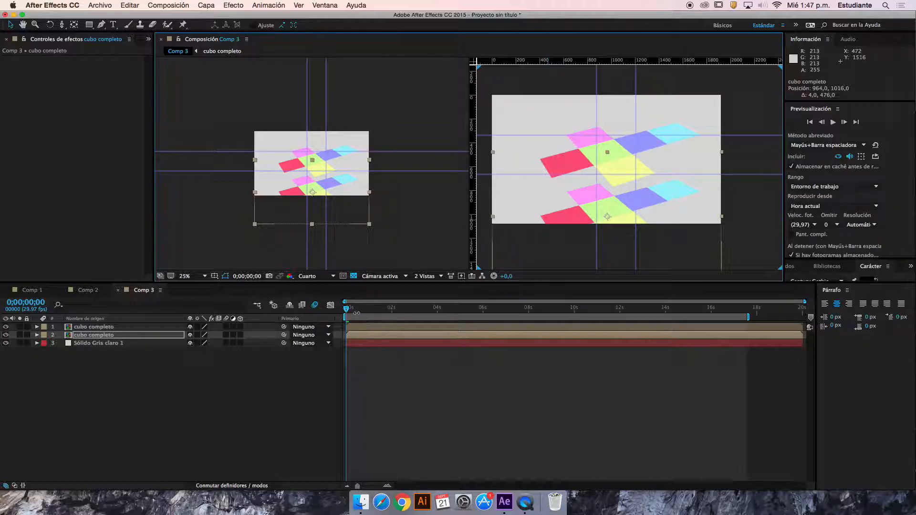
{"action": "left_click_drag", "start_coordinate": [361, 312], "coordinate": [460, 317]}
Apply the Exposición effect to the lower "cubo completo" copy and reduce its exposure to about -10,30
{"action": "left_click", "coordinate": [128, 336]}
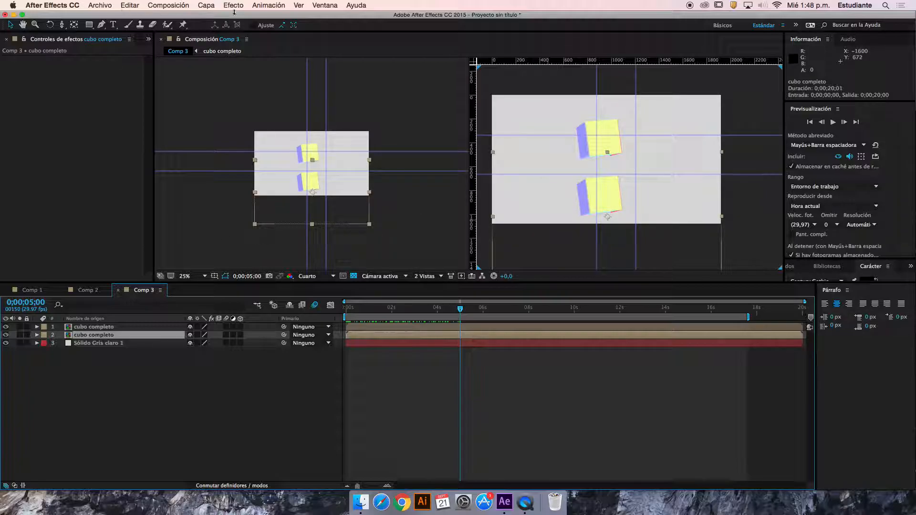
{"action": "left_click", "coordinate": [139, 356]}
{"action": "left_click", "coordinate": [111, 337]}
{"action": "left_click", "coordinate": [234, 5]}
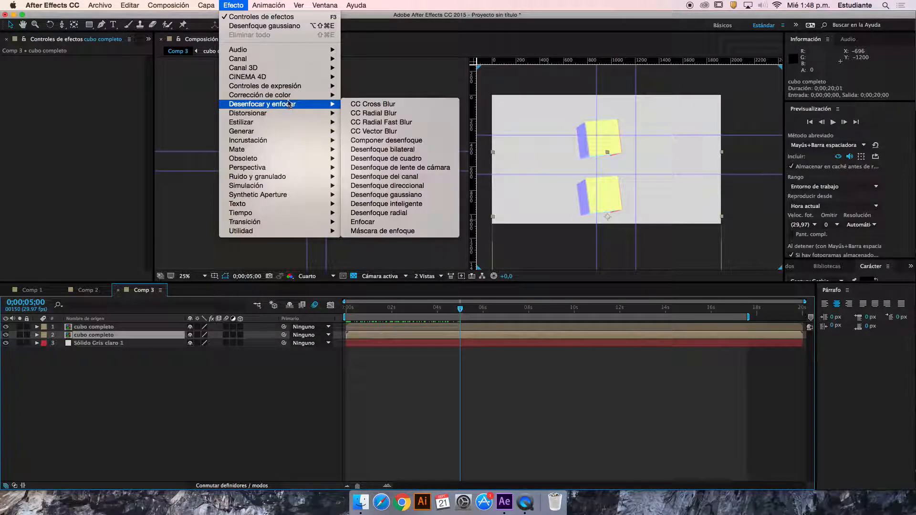
{"action": "mouse_move", "coordinate": [290, 97]}
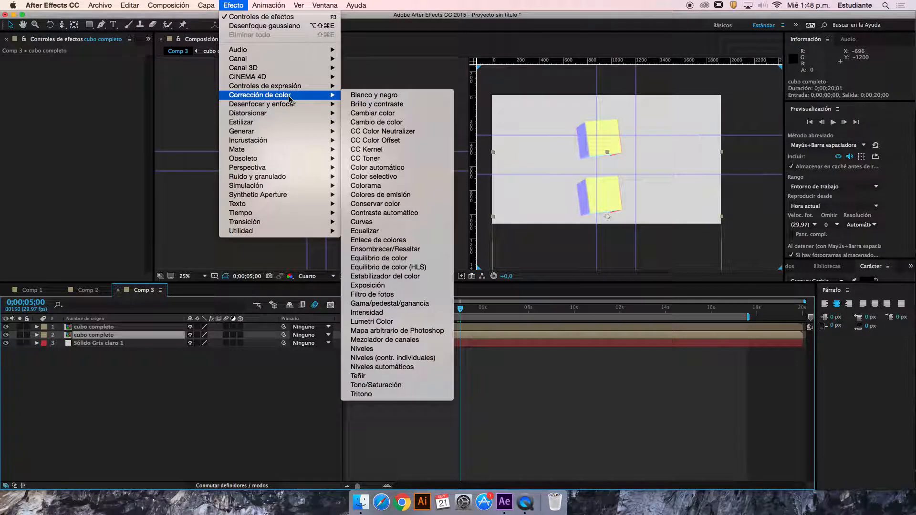
{"action": "left_click", "coordinate": [408, 285]}
{"action": "left_click", "coordinate": [91, 89]}
{"action": "left_click_drag", "start_coordinate": [91, 89], "coordinate": [53, 82]}
{"action": "left_click_drag", "start_coordinate": [98, 86], "coordinate": [86, 86]}
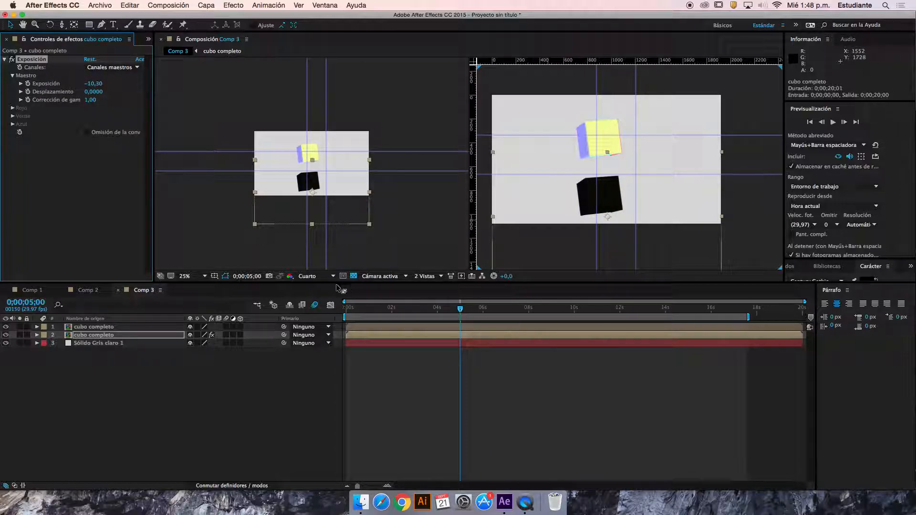
Apply Desenfoque gaussiano to the black copy with a blur of about 116,1
{"action": "left_click", "coordinate": [238, 7]}
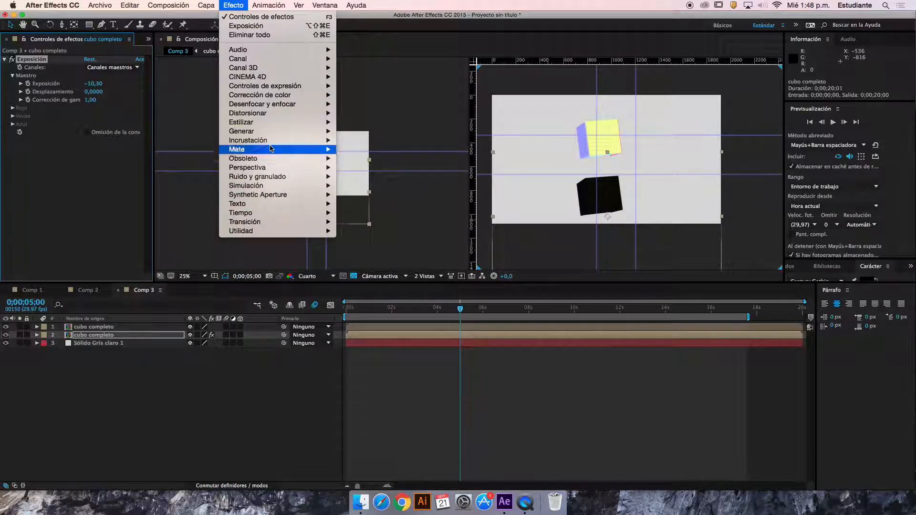
{"action": "mouse_move", "coordinate": [270, 104]}
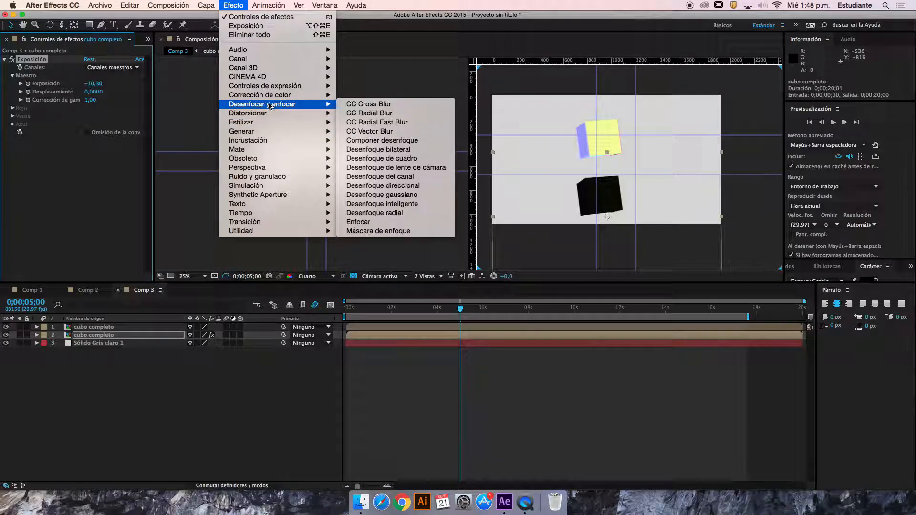
{"action": "left_click", "coordinate": [413, 195]}
{"action": "left_click_drag", "start_coordinate": [87, 152], "coordinate": [620, 127]}
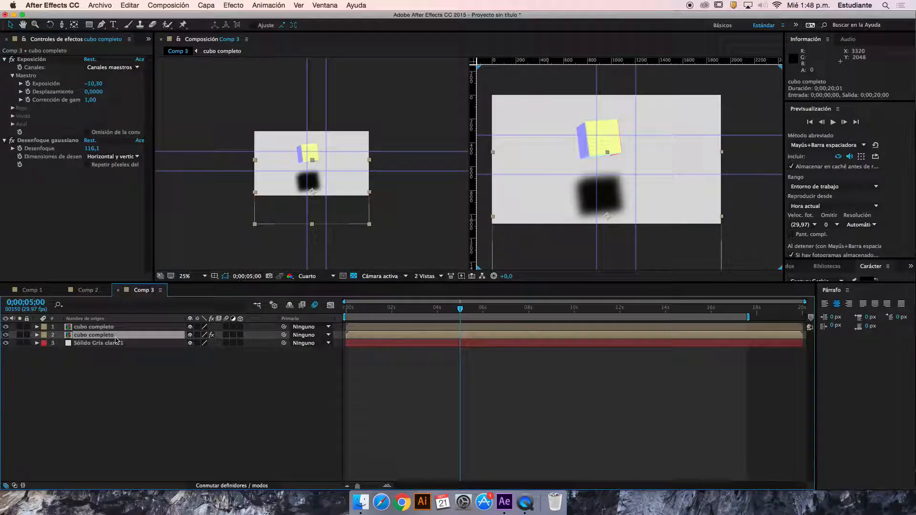
Set the opacity of the blurred shadow copy to 35%, and scrub through the first seconds to check it
{"action": "key", "text": "t"}
{"action": "left_click_drag", "start_coordinate": [190, 343], "coordinate": [164, 347]}
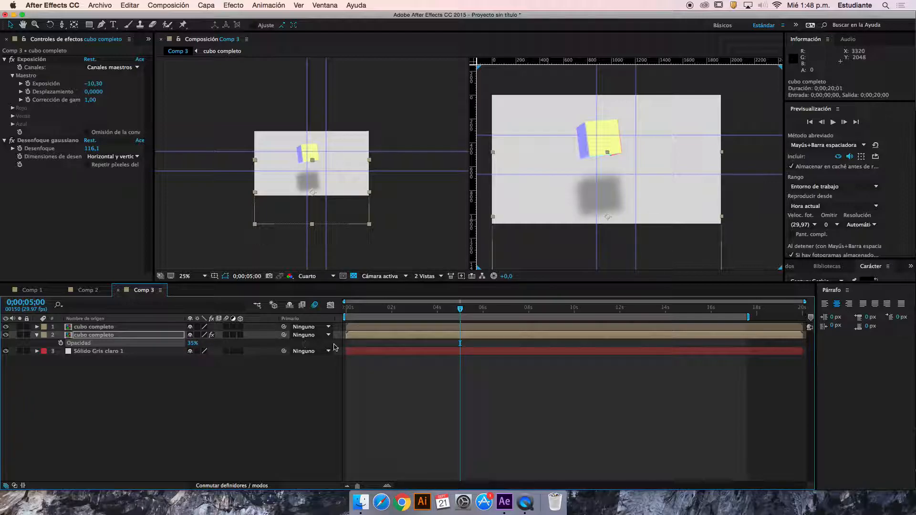
{"action": "left_click", "coordinate": [354, 310]}
{"action": "left_click_drag", "start_coordinate": [354, 309], "coordinate": [427, 310]}
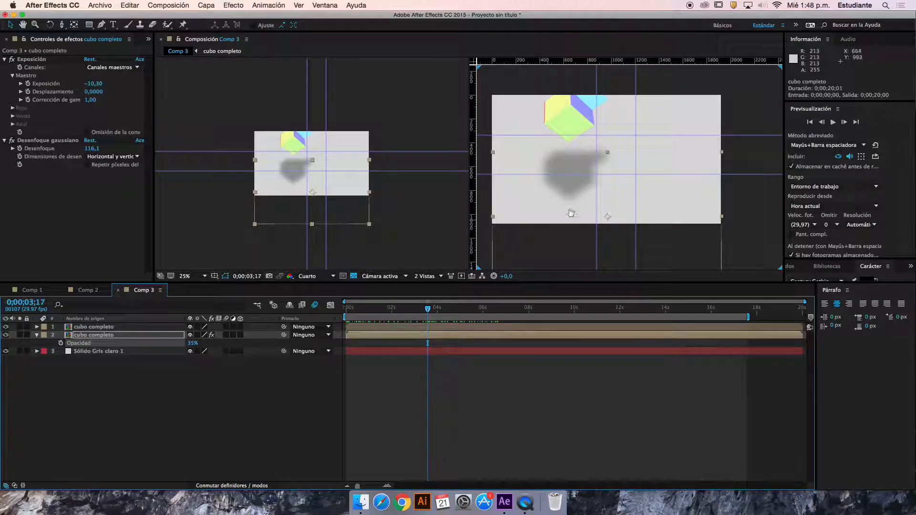
Squash the shadow copy vertically to well under half its height, and scrub the opening seconds to check the flattened shadow
{"action": "scroll", "coordinate": [583, 199], "scroll_direction": "down", "scroll_amount": 2}
{"action": "left_click_drag", "start_coordinate": [604, 245], "coordinate": [588, 178]}
{"action": "left_click", "coordinate": [374, 314]}
{"action": "left_click_drag", "start_coordinate": [370, 308], "coordinate": [439, 305]}
{"action": "scroll", "coordinate": [582, 175], "scroll_direction": "up", "scroll_amount": 2}
{"action": "scroll", "coordinate": [581, 175], "scroll_direction": "down", "scroll_amount": 4}
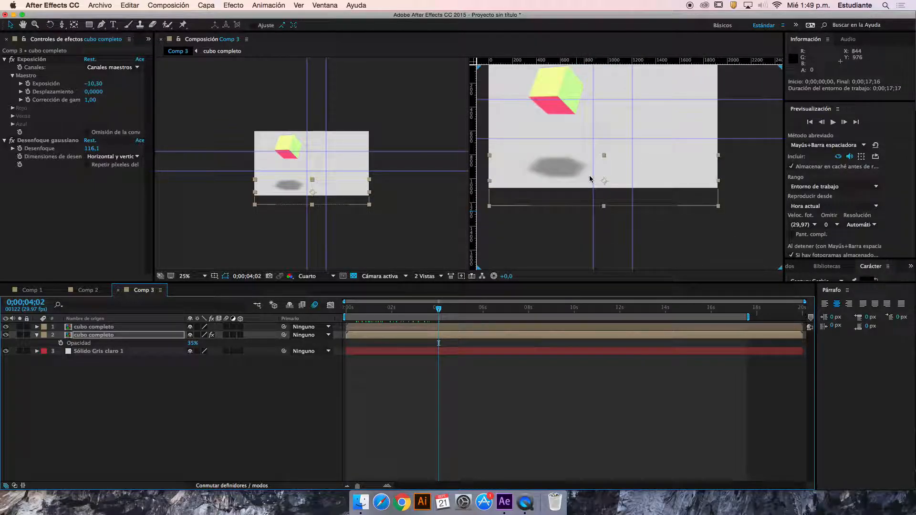
{"action": "left_click_drag", "start_coordinate": [439, 309], "coordinate": [360, 309]}
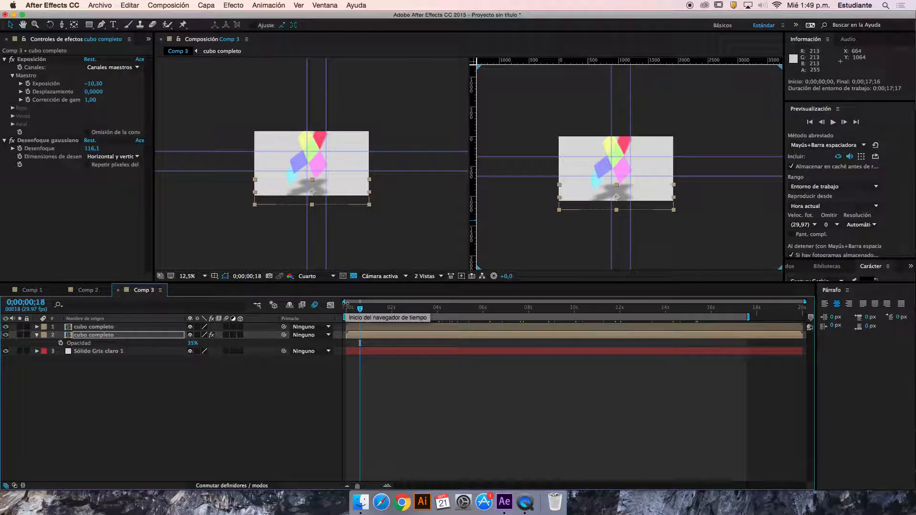